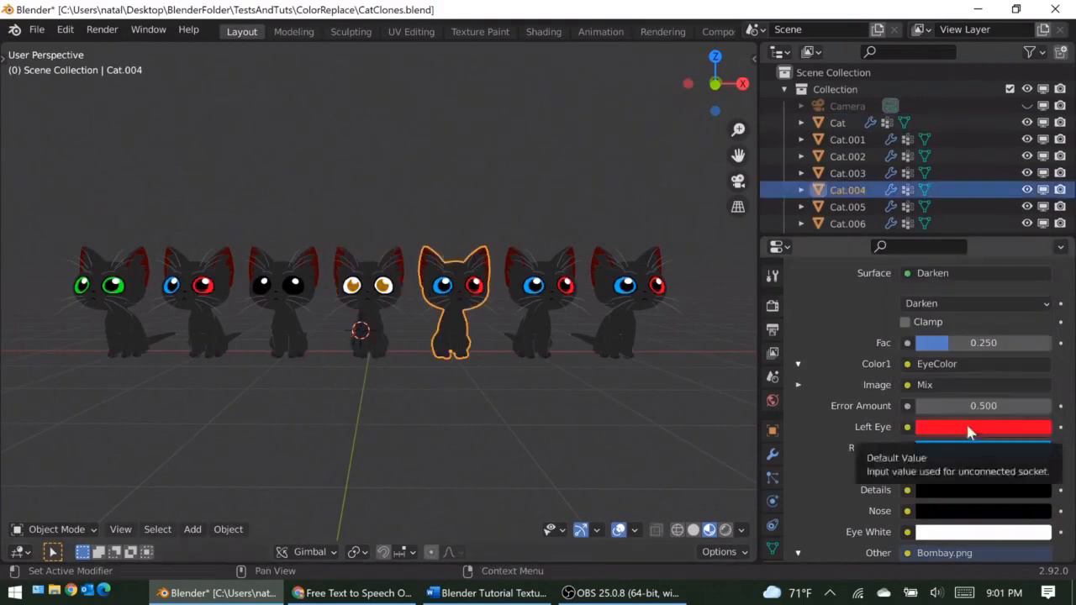
Pick a new colour for one of the colour inputs in Cat.004's material.
left_click(972, 482)
left_click(915, 343)
scroll(915, 378, "up", 5)
Select the sixth cat in the row and pick new colours for several of its material's colour inputs.
left_click(559, 323)
scroll(930, 452, "down", 6)
left_click(932, 460)
left_click(1037, 222)
left_click(956, 443)
left_click_drag(1038, 202, 1025, 328)
left_click(925, 380)
left_click(996, 224)
left_click(920, 399)
left_click_drag(977, 240, 977, 248)
Select the last cat in the row, pick new colours for its material's colour inputs, and save the file.
left_click(621, 327)
left_click(957, 381)
left_click(970, 183)
key("ctrl+z")
scroll(928, 380, "up", 7)
left_click(929, 374)
scroll(933, 378, "down", 6)
left_click(948, 410)
left_click(950, 245)
left_click(962, 431)
left_click(972, 235)
middle_click_drag(535, 351, 590, 428)
key("ctrl+s")
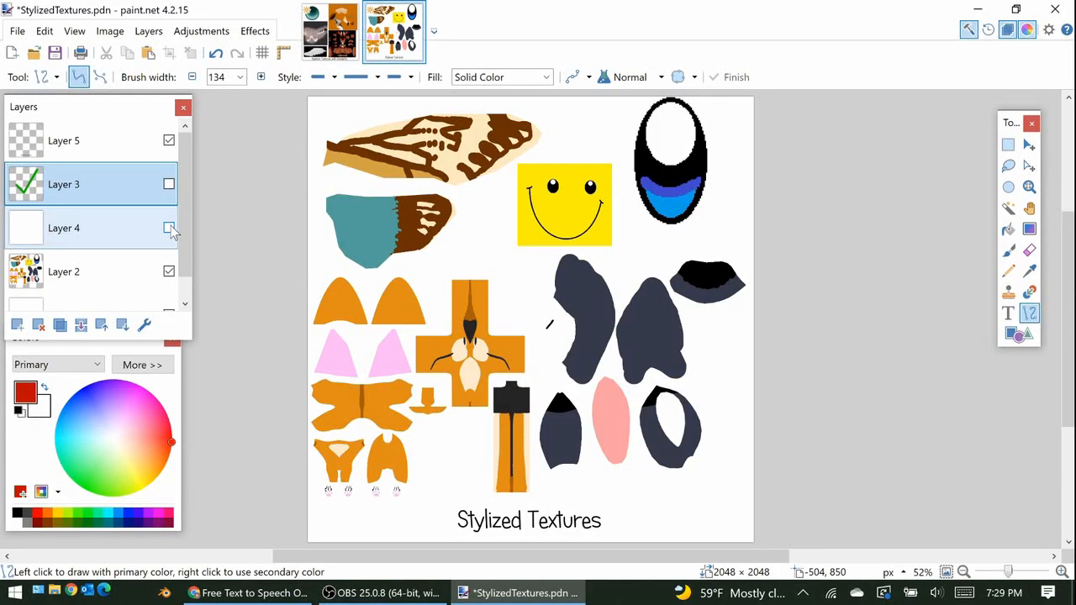
Show Layer 4 and the green check mark on Layer 3 in StylizedTextures.pdn.
left_click(169, 229)
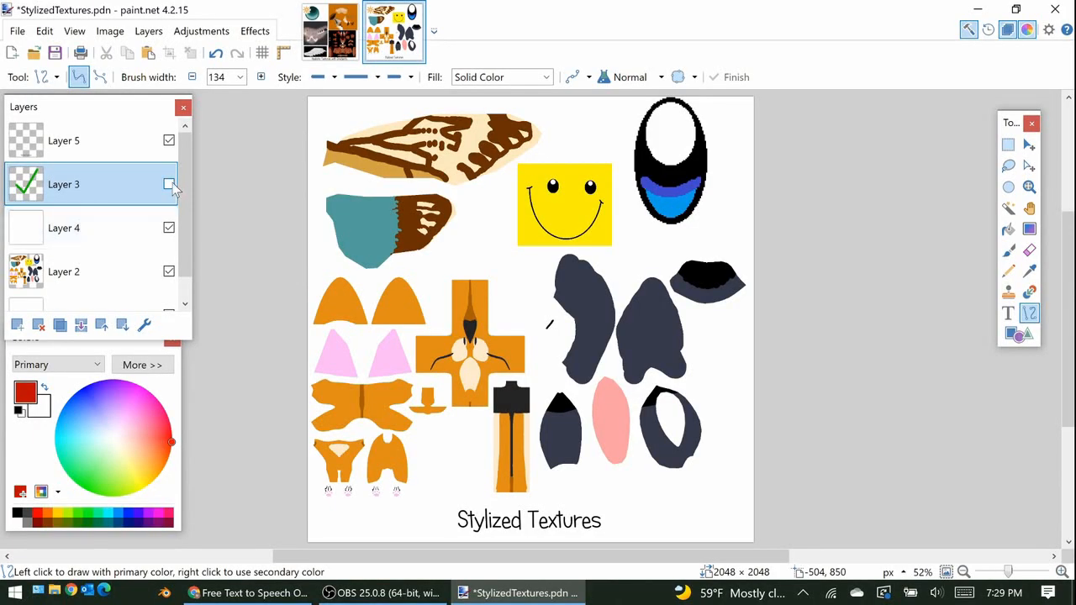
left_click(169, 185)
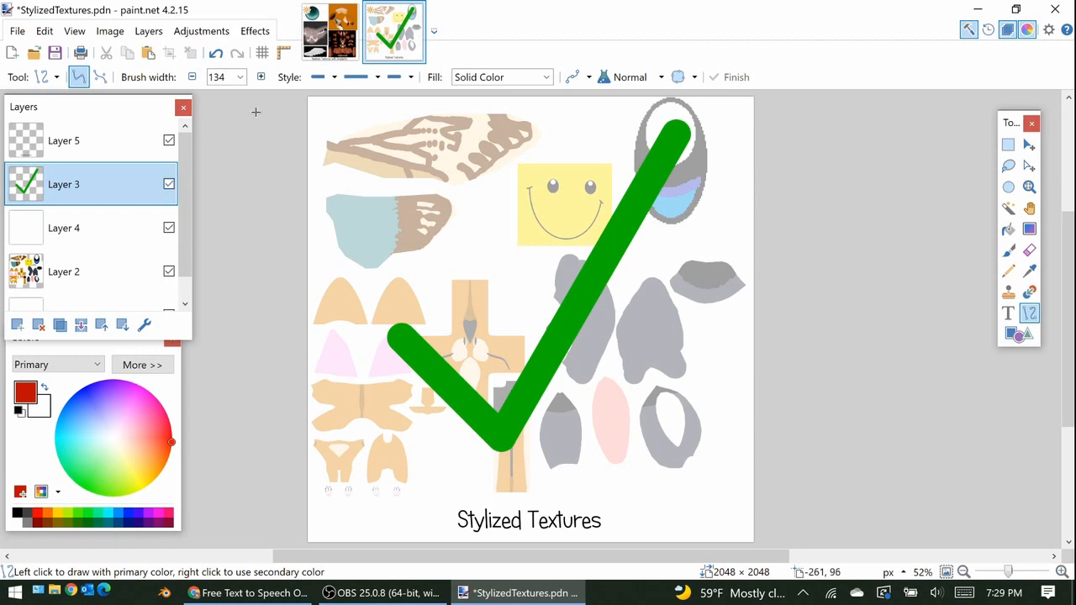
Switch to RealisticTextures.pdn and show Layer 4 and the red cross on Layer 5.
left_click(314, 51)
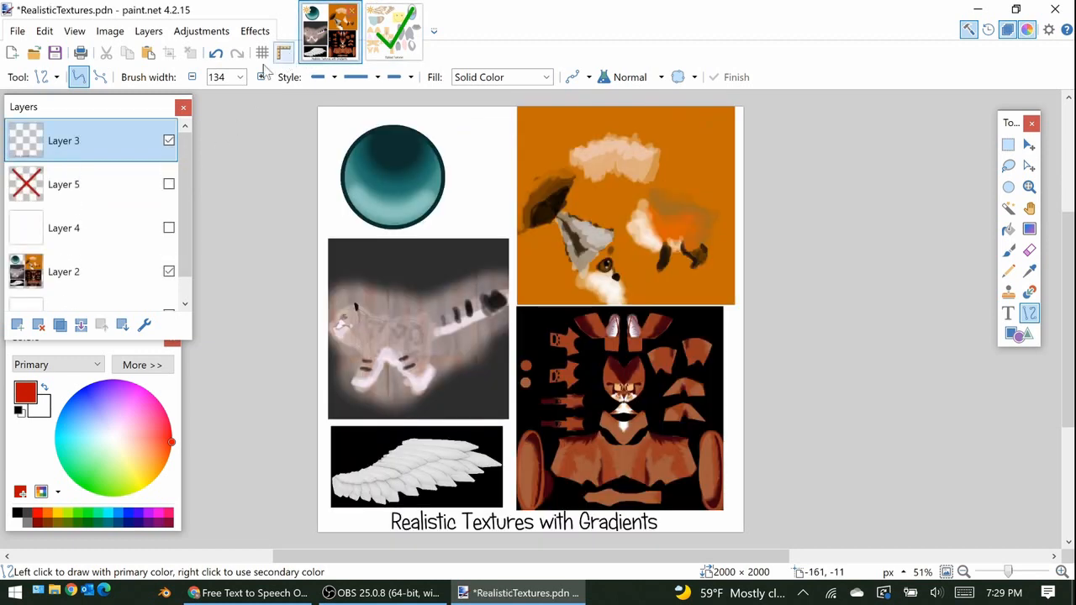
left_click(169, 229)
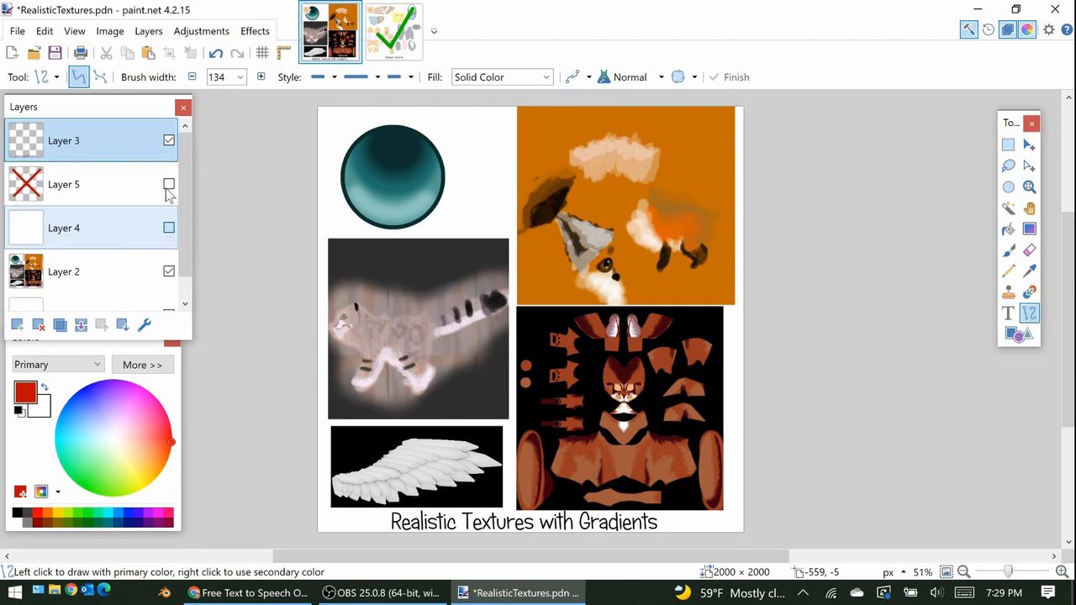
left_click(169, 185)
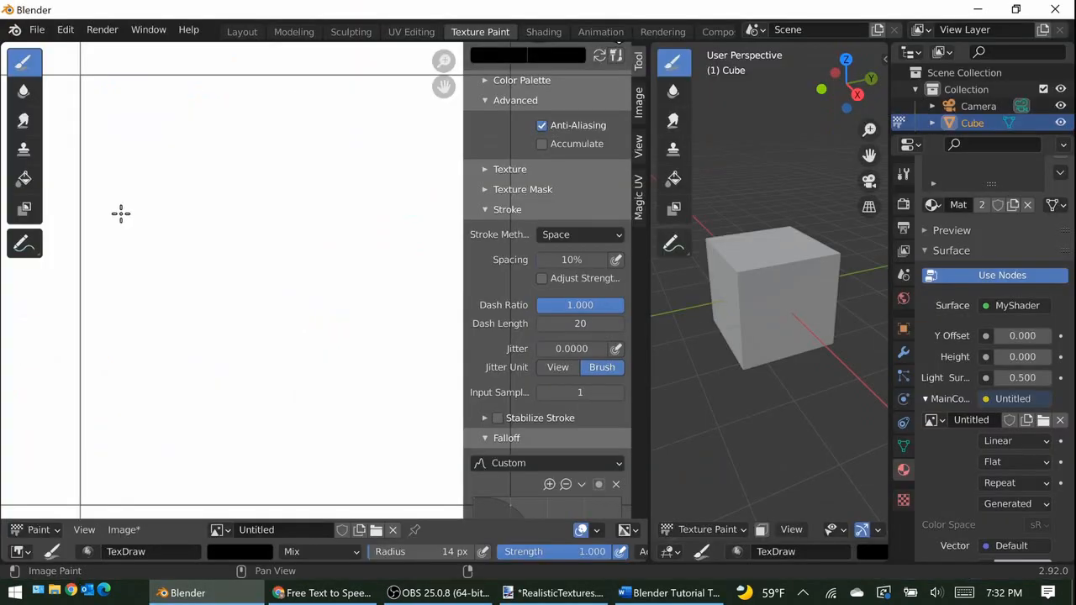
Paint a large black X on the Untitled image with the TexDraw brush and inspect its soft edges up close.
mouse_move(121, 214)
left_mouse_down()
mouse_move(283, 351)
mouse_move(290, 391)
left_mouse_up()
left_click_drag(294, 239, 133, 414)
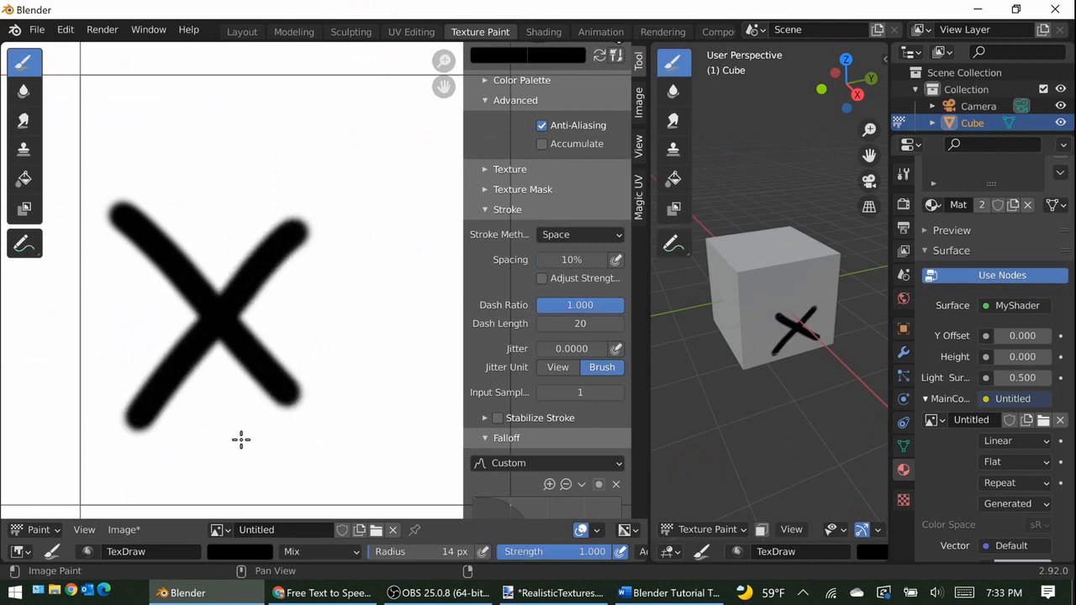
scroll(243, 432, "up", 1)
scroll(242, 432, "up", 2)
middle_click_drag(266, 416, 301, 362)
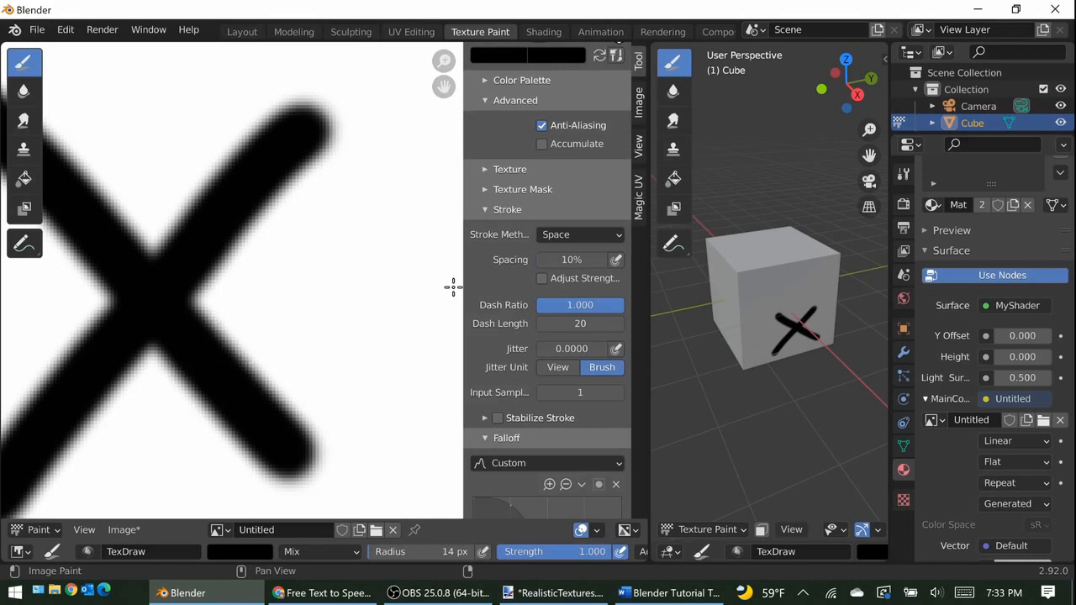
Set the brush falloff to Constant.
scroll(580, 286, "down", 5)
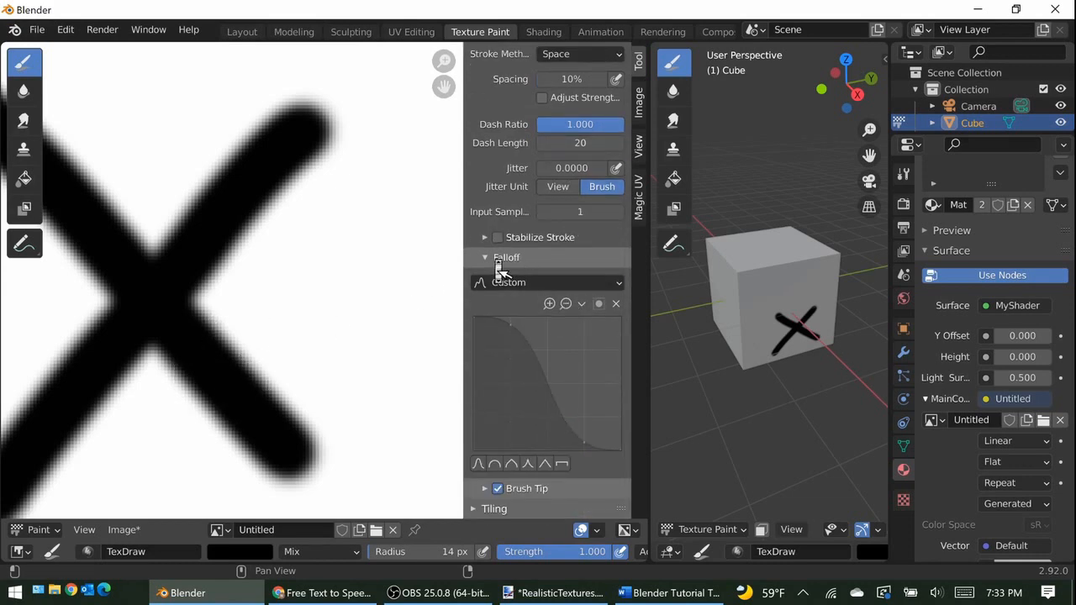
left_click(508, 286)
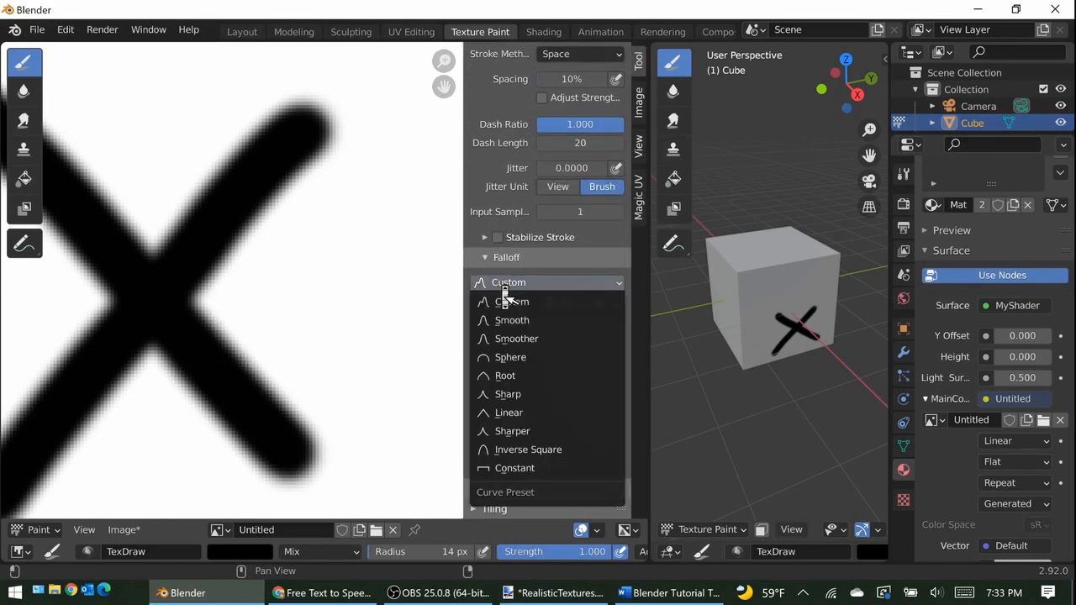
left_click(540, 471)
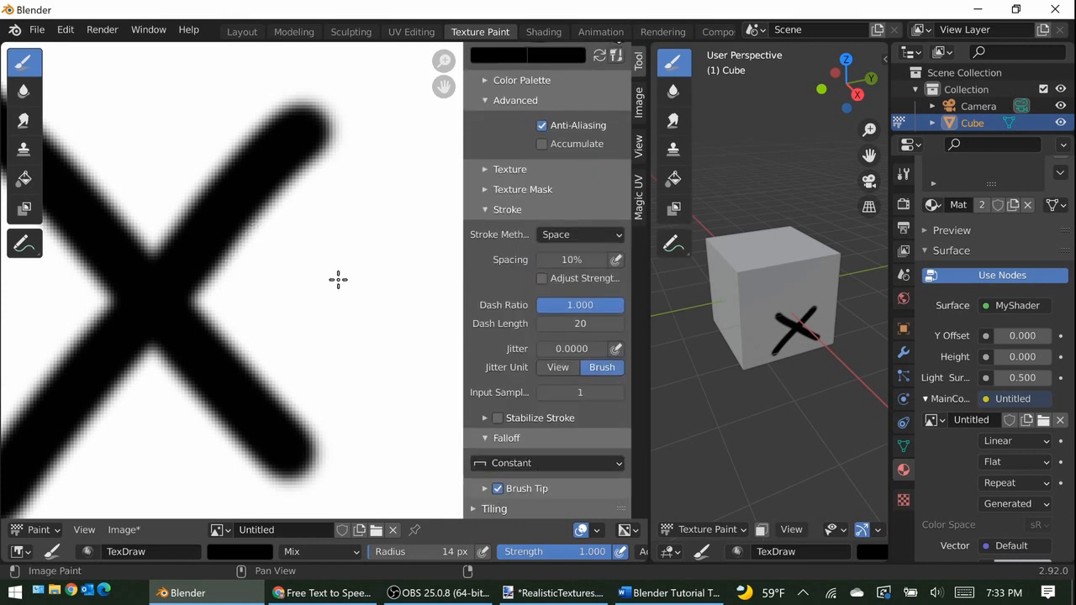
Adjust the brush radius and paint a diagonal hard-edged stroke beside the X.
key("f")
left_click(323, 287)
left_click_drag(310, 278, 451, 182)
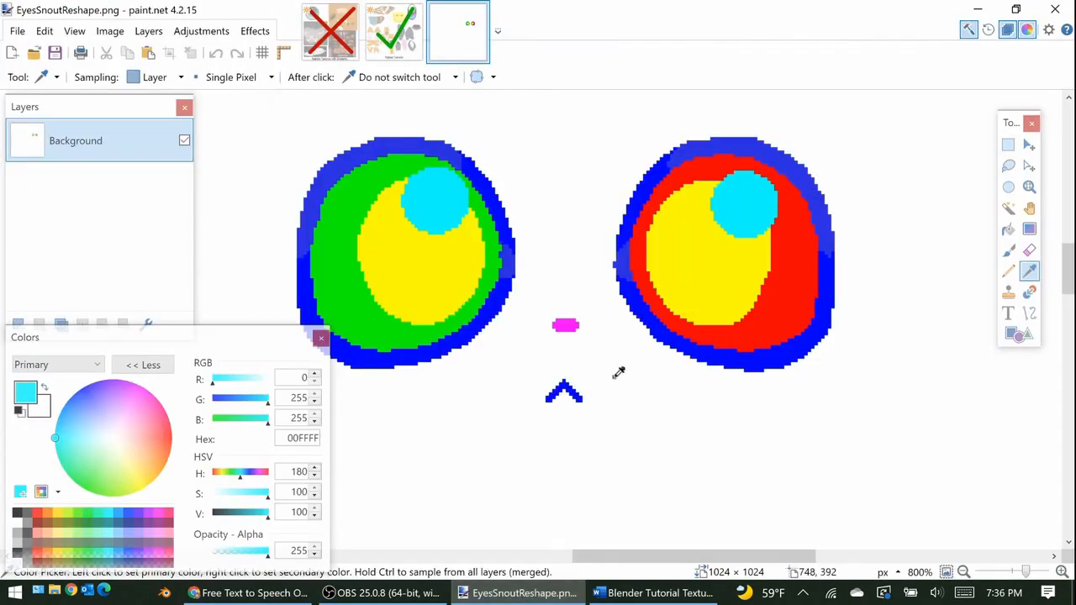
Set the primary colour to magenta EE00FF and sample the red, blue, green, yellow, cyan and magenta areas of EyesSnoutReshape.png.
left_click_drag(93, 418, 215, 229)
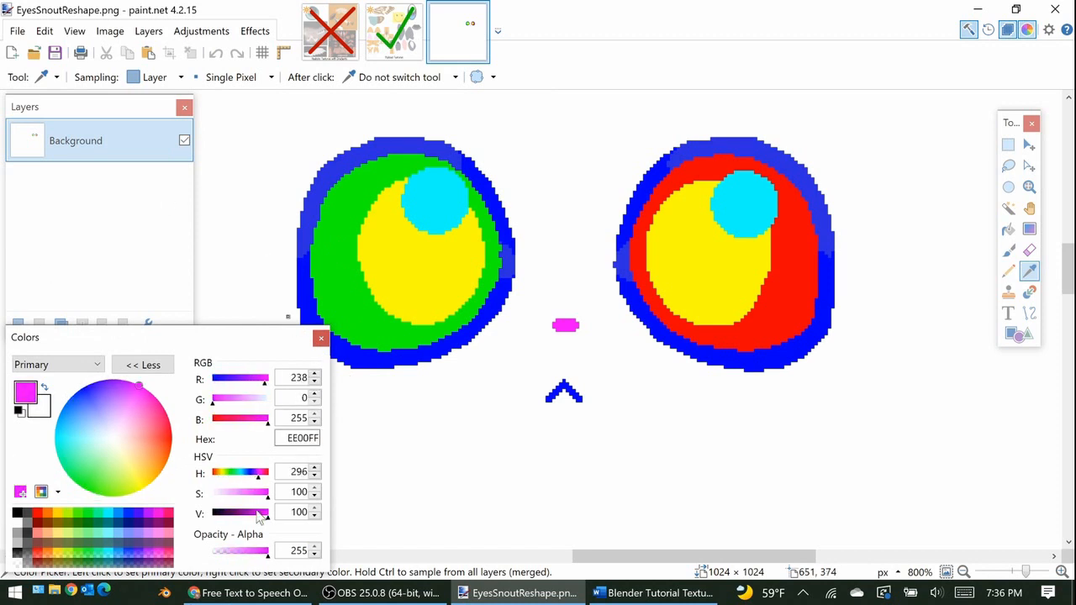
left_click_drag(268, 497, 273, 498)
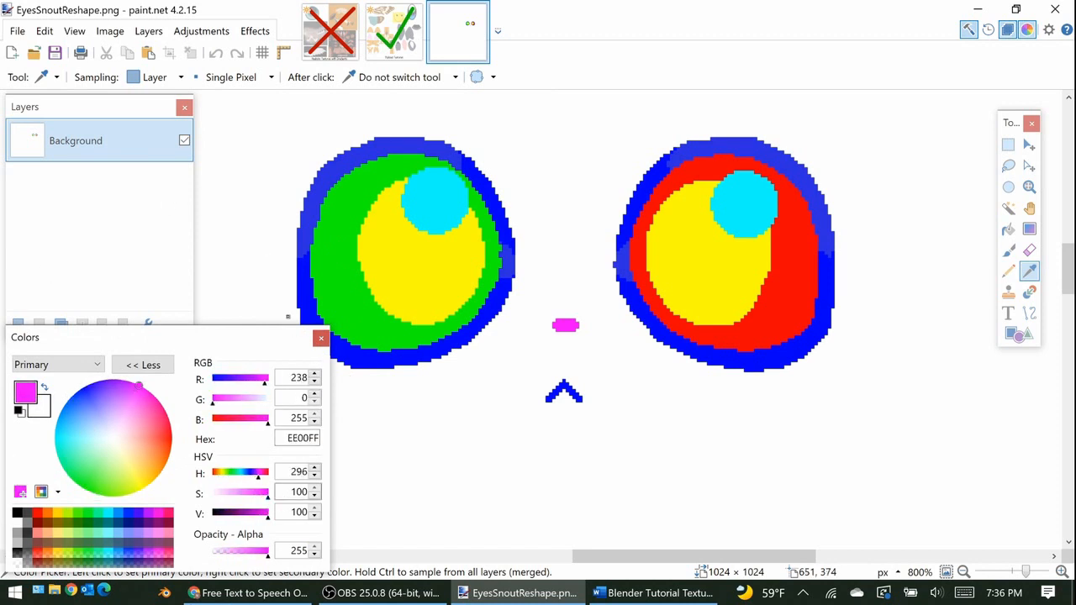
left_click(793, 243)
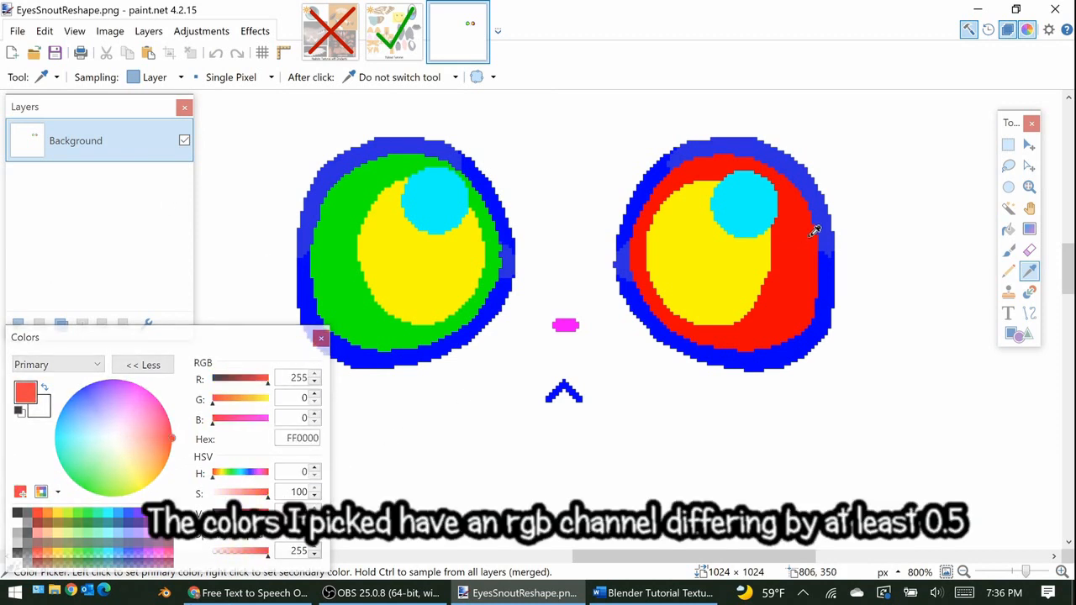
left_click(824, 228)
left_click(337, 241)
left_click(400, 235)
left_click(440, 198)
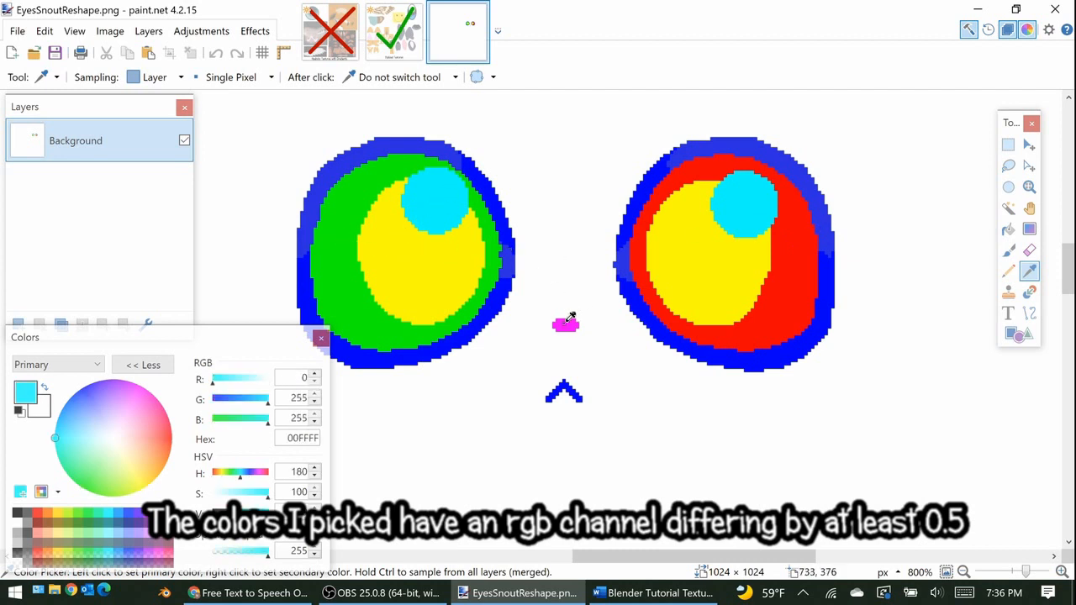
left_click(571, 318)
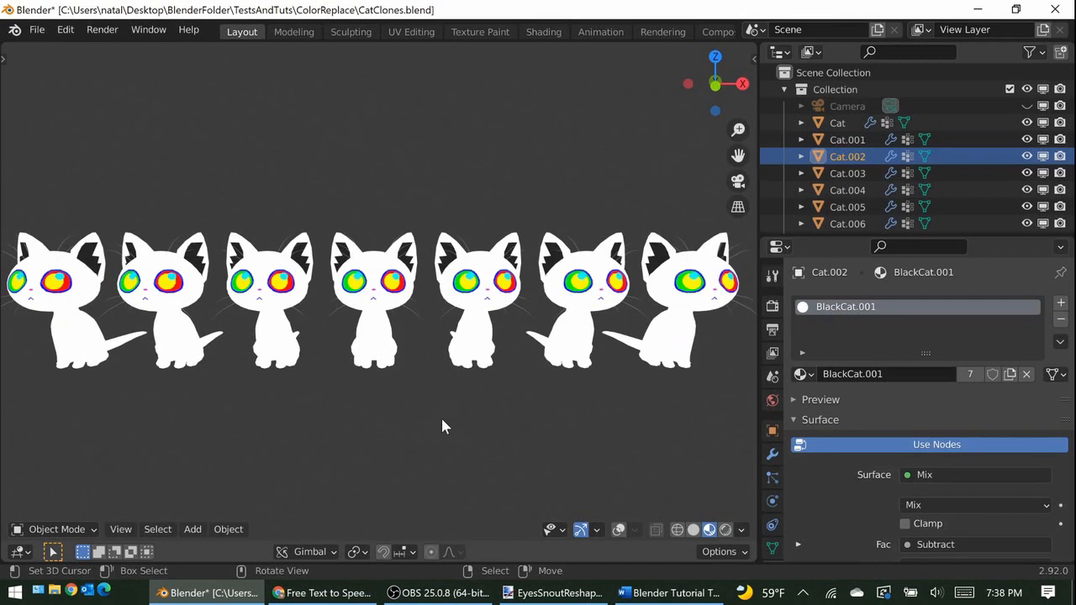
middle_click_drag(442, 420, 389, 407)
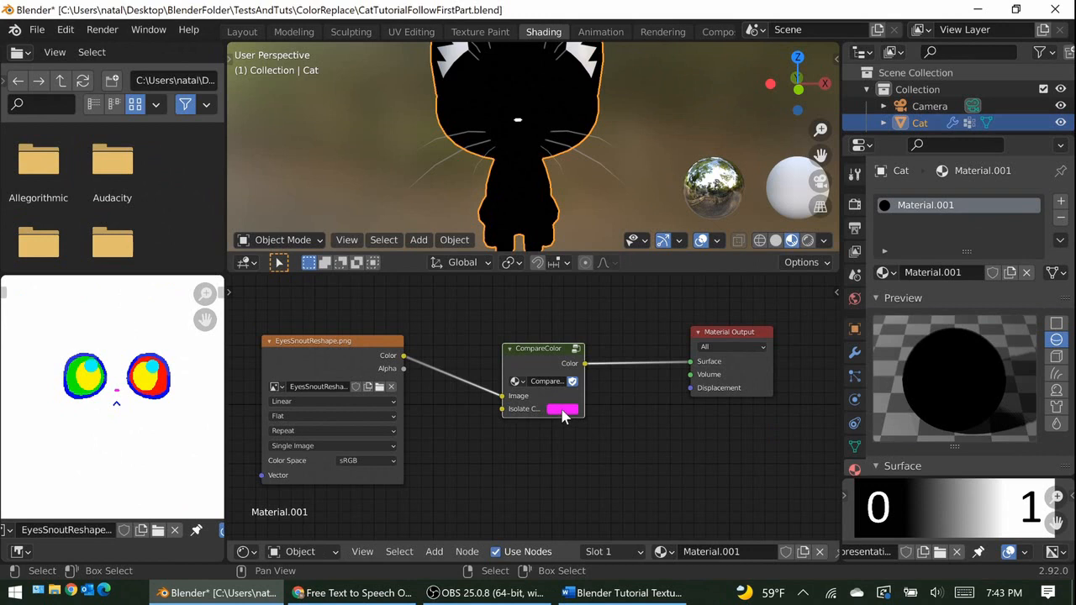
Set the CompareColor node's isolate colour to the red sampled from the eye in the texture image.
left_click(563, 410)
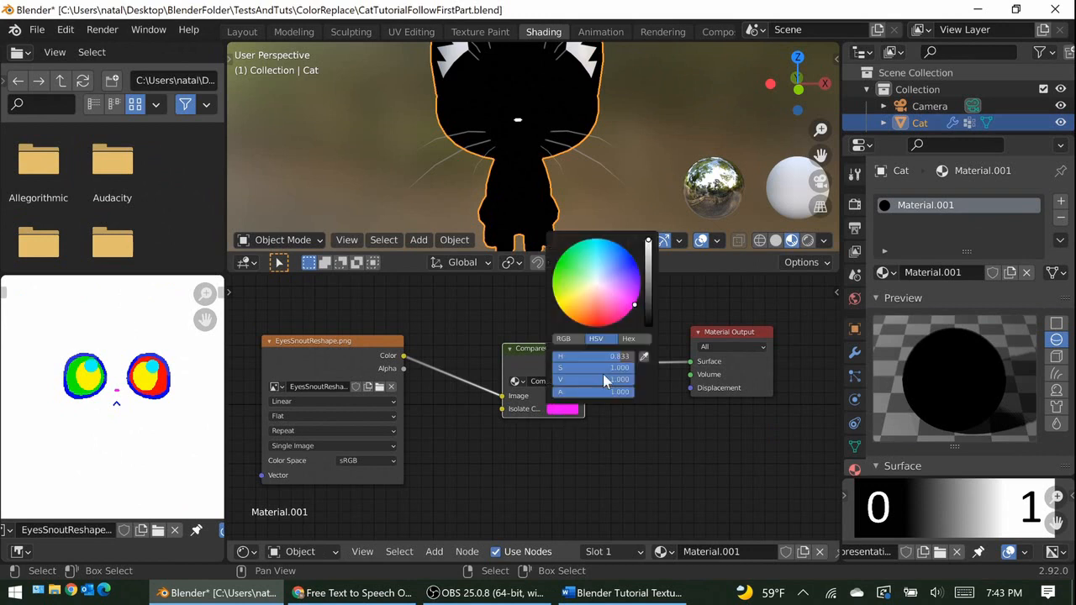
left_click(644, 358)
left_click(166, 378)
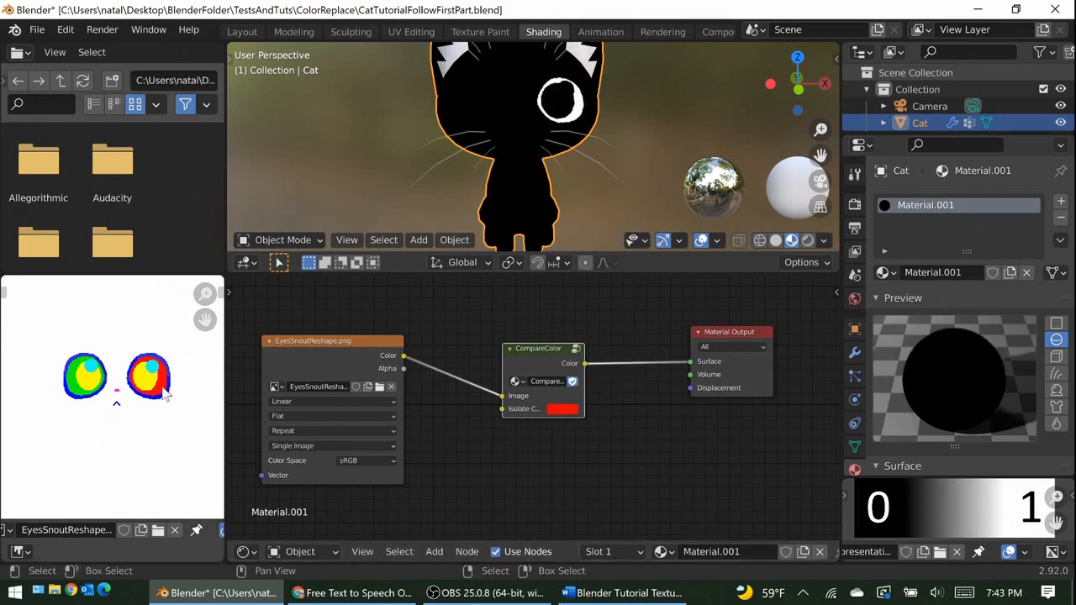
Set the CompareColor node's isolate colour to the yellow sampled from the eye in the texture image.
left_click(563, 412)
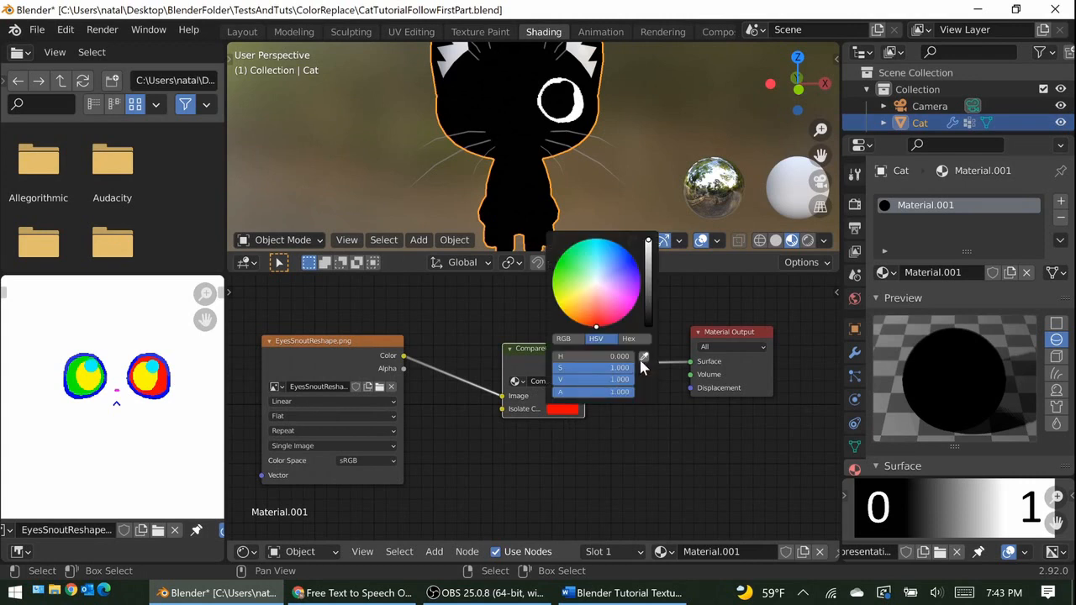
left_click(644, 359)
left_click(148, 377)
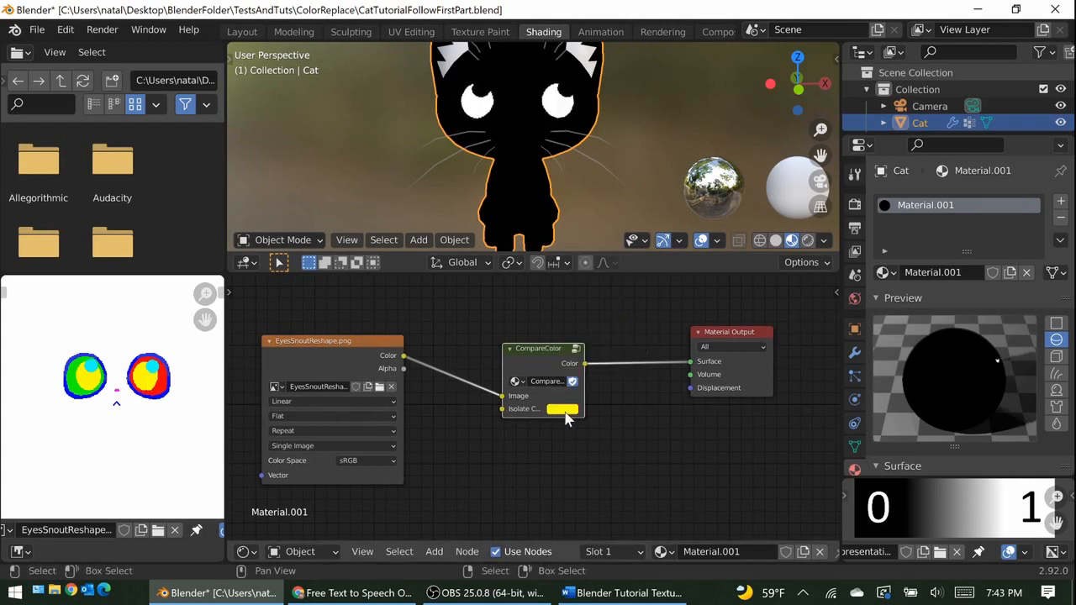
Set the CompareColor node's isolate colour to the cyan sampled from the eye highlight in the texture image.
left_click(564, 412)
left_click(644, 359)
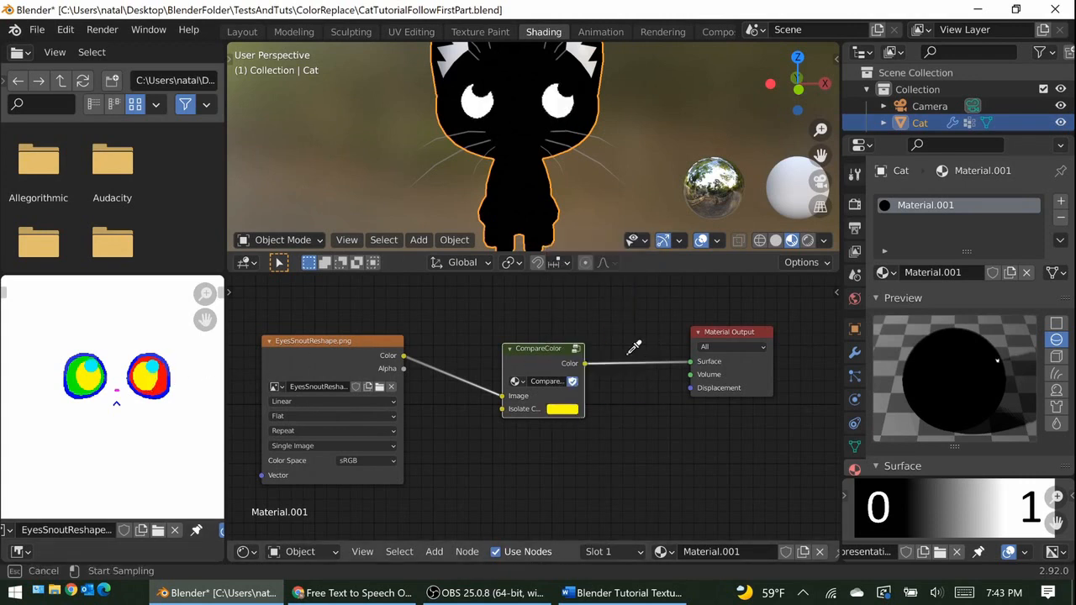
left_click(153, 363)
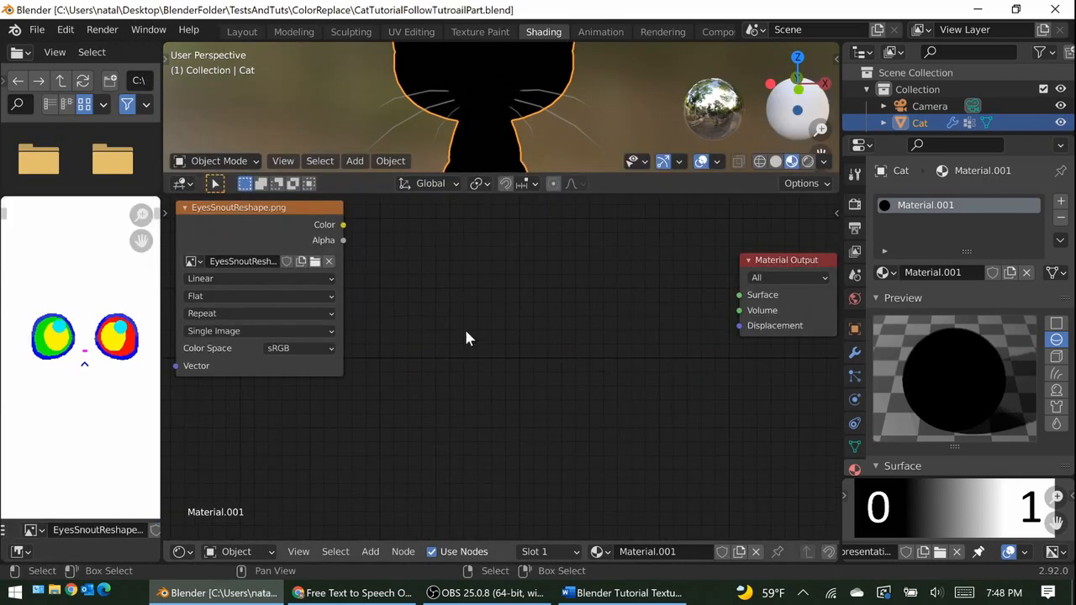
Add a Separate RGB node and connect the EyesSnoutReshape.png texture's Color output to its Image input.
key("shift+a")
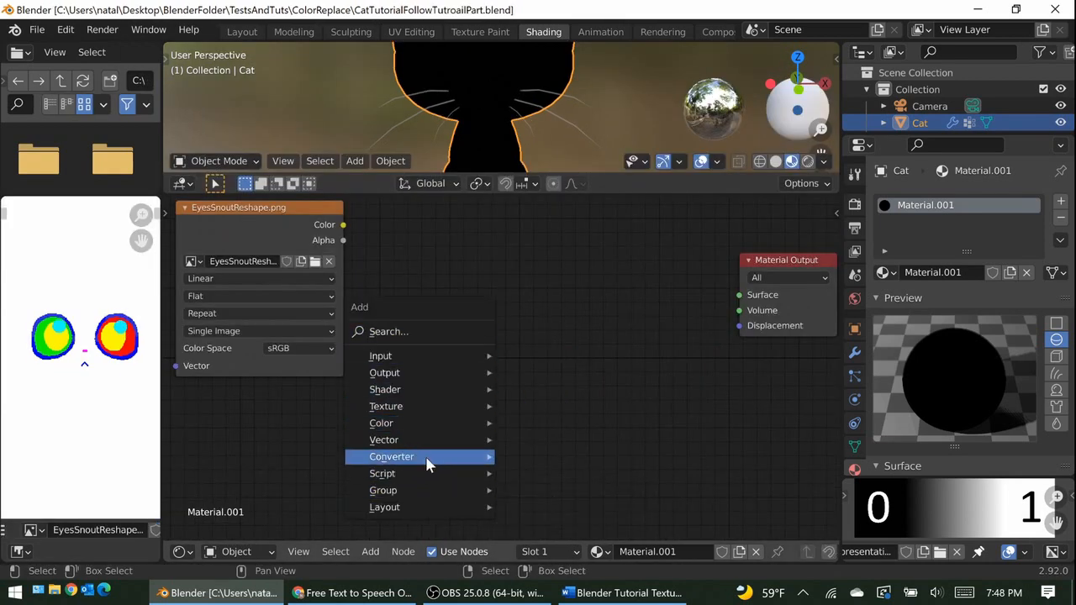
mouse_move(427, 463)
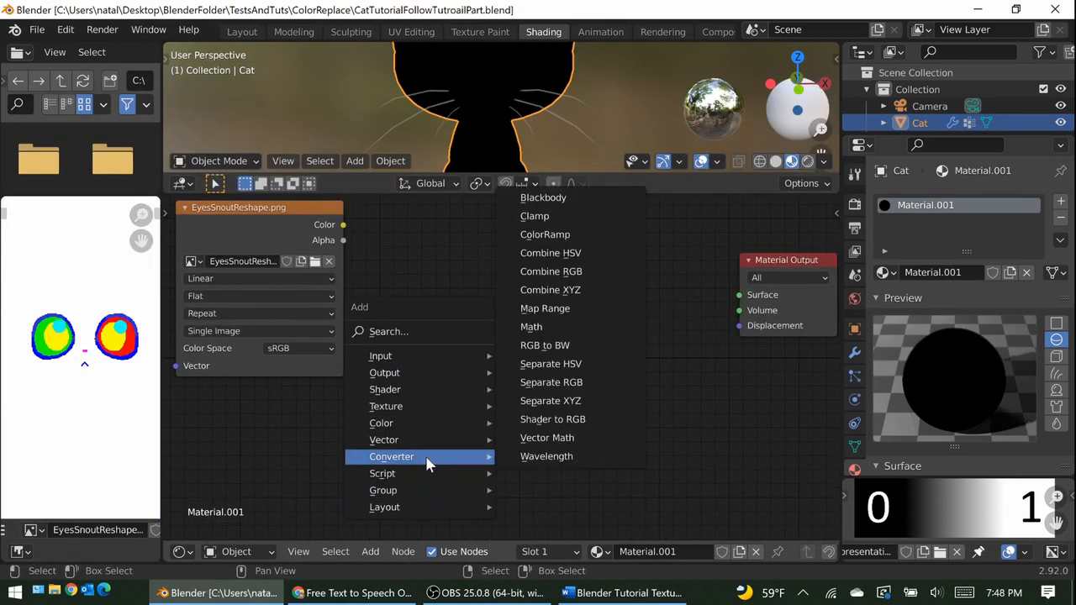
left_click(594, 385)
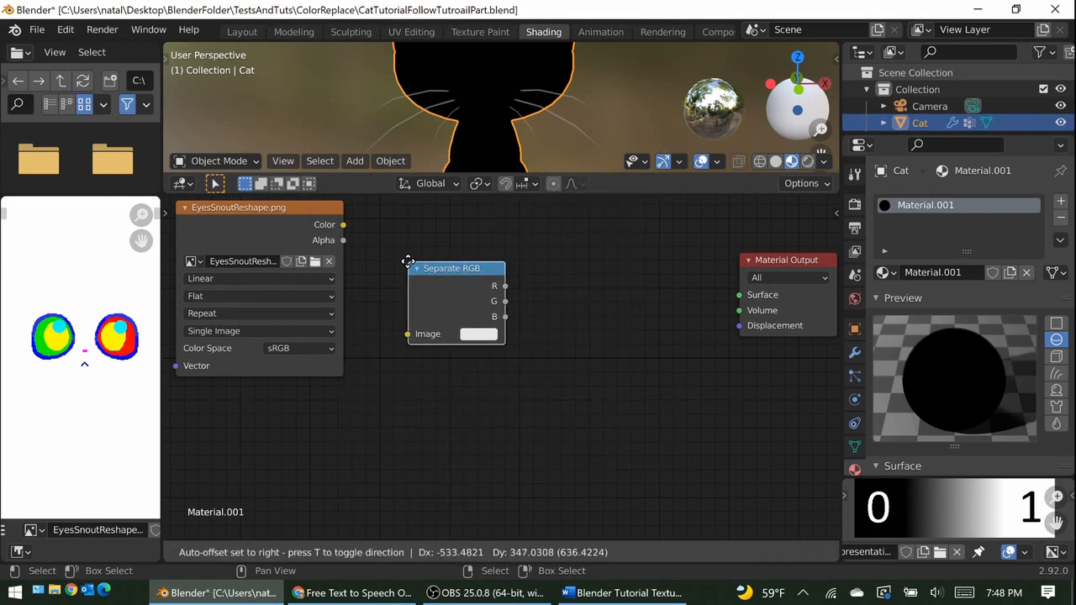
left_click(409, 263)
left_click_drag(343, 225, 411, 336)
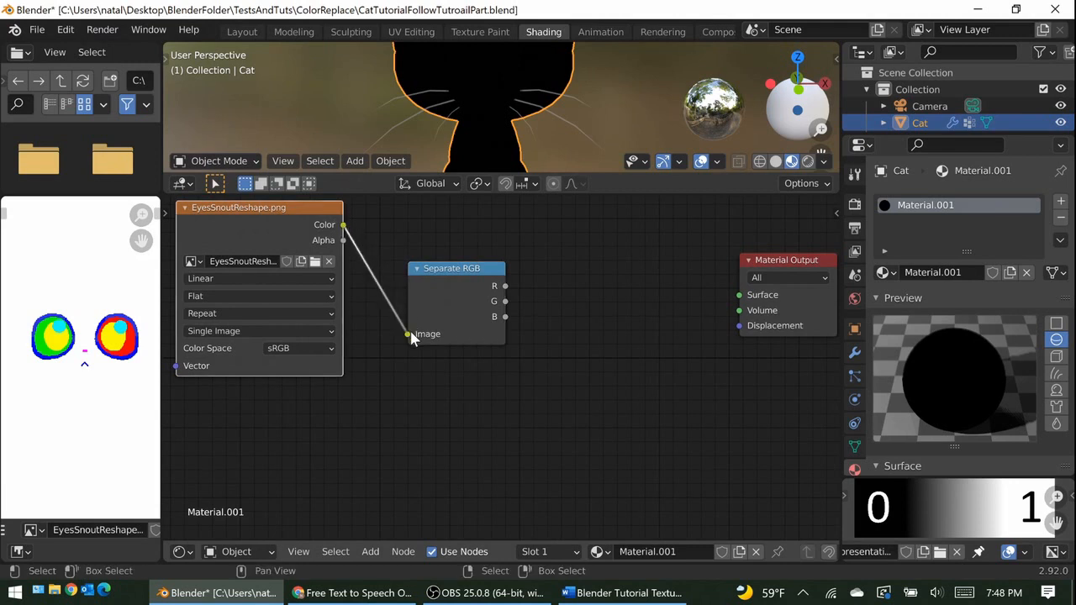
Add an RGB node below the image texture node and set its colour to the red sampled from the eye texture.
key("shift+a")
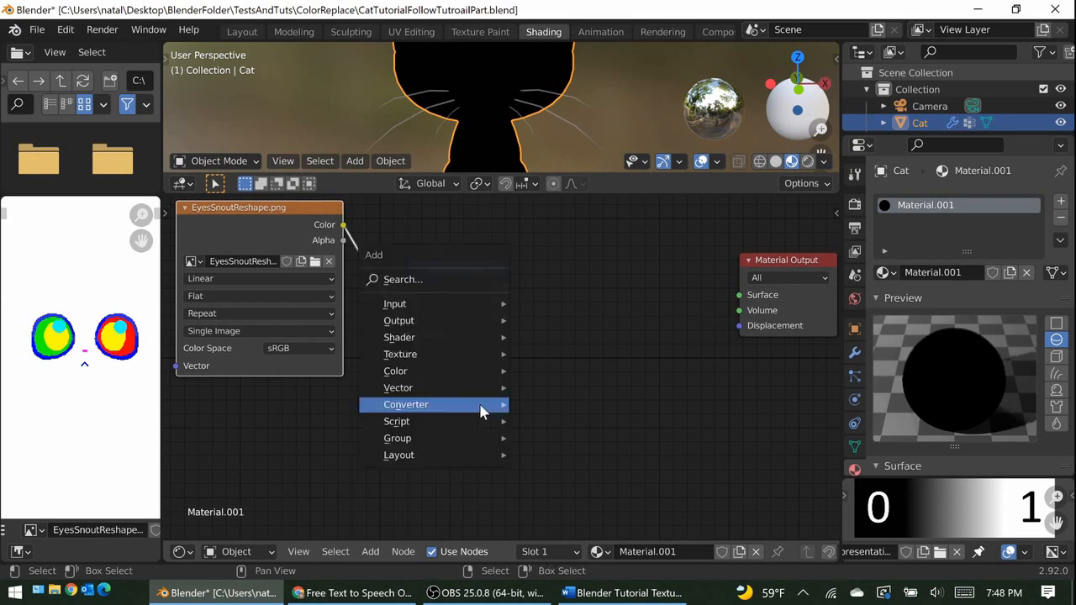
mouse_move(482, 411)
left_click(403, 280)
type("rgb")
key("Return")
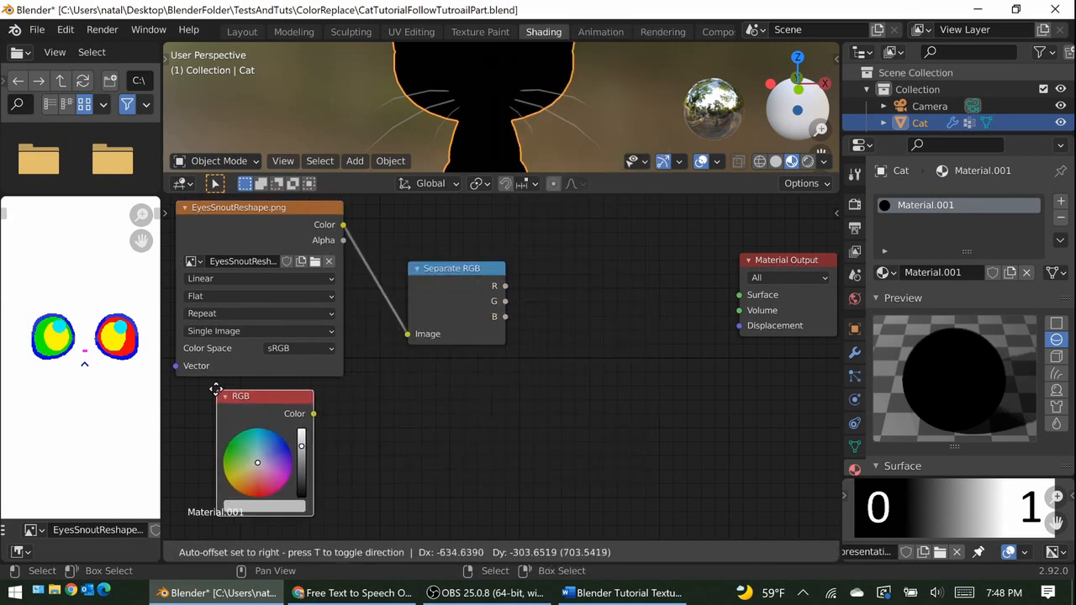
left_click(205, 391)
left_click(285, 498)
left_click(324, 439)
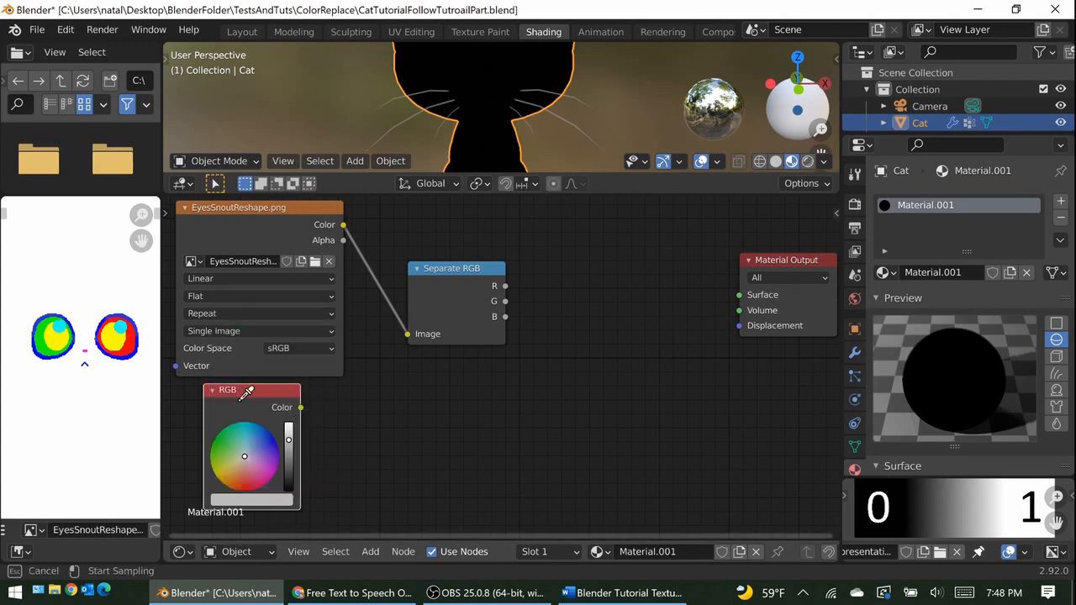
left_click(136, 335)
Duplicate the Separate RGB node below the original and connect the RGB node's Color output to its Image input.
left_click(454, 271)
key("shift+d")
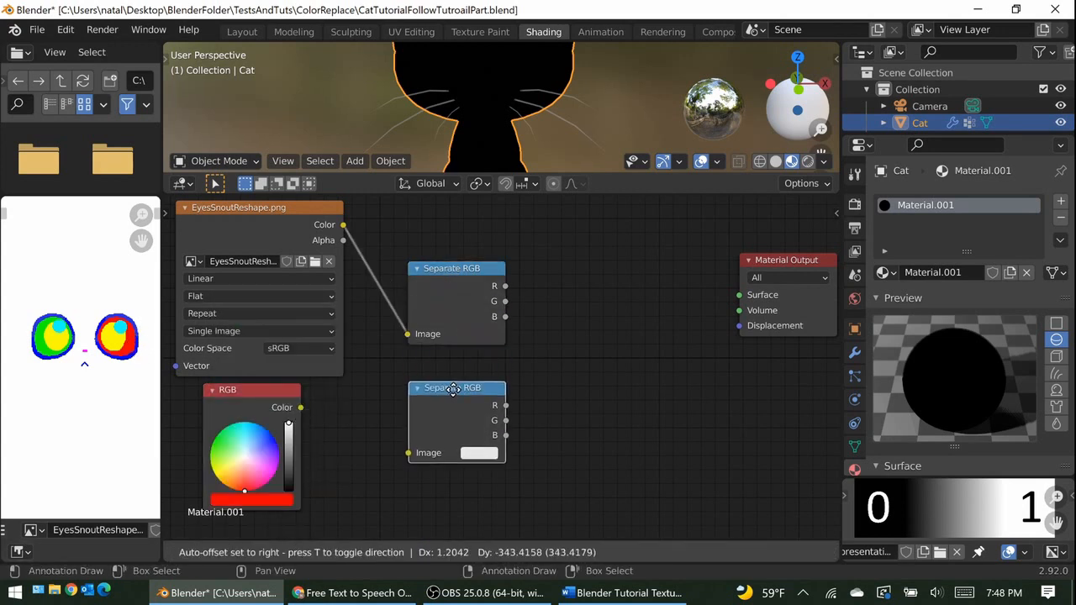
left_click(453, 391)
left_click_drag(301, 409, 409, 454)
Move both Separate RGB nodes closer to the texture and RGB nodes.
left_click_drag(410, 256, 518, 466)
key("g")
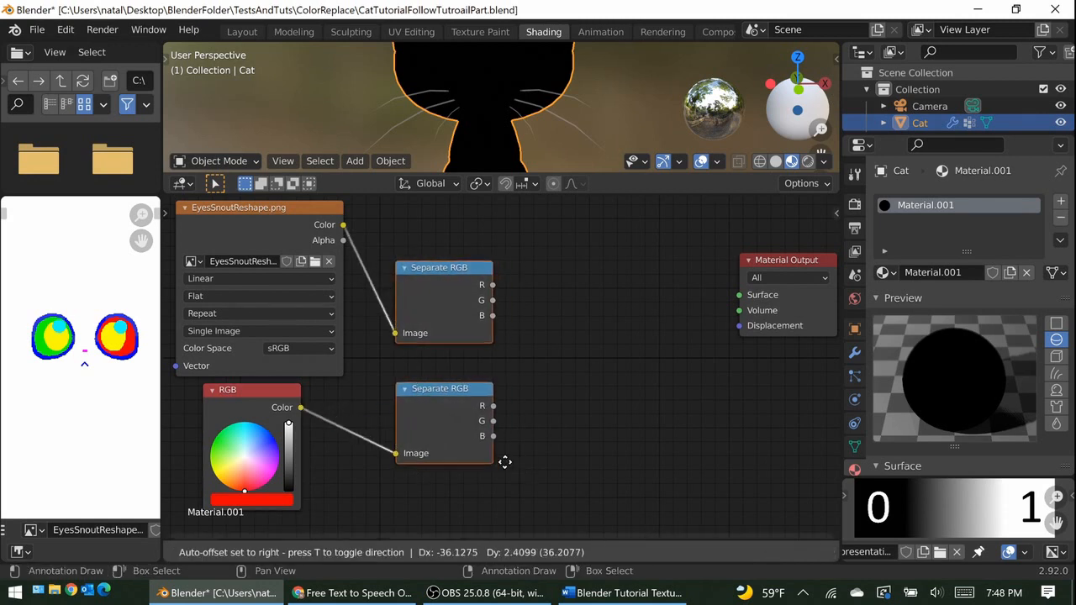
left_click(492, 471)
left_click_drag(428, 394, 425, 393)
key("shift+a")
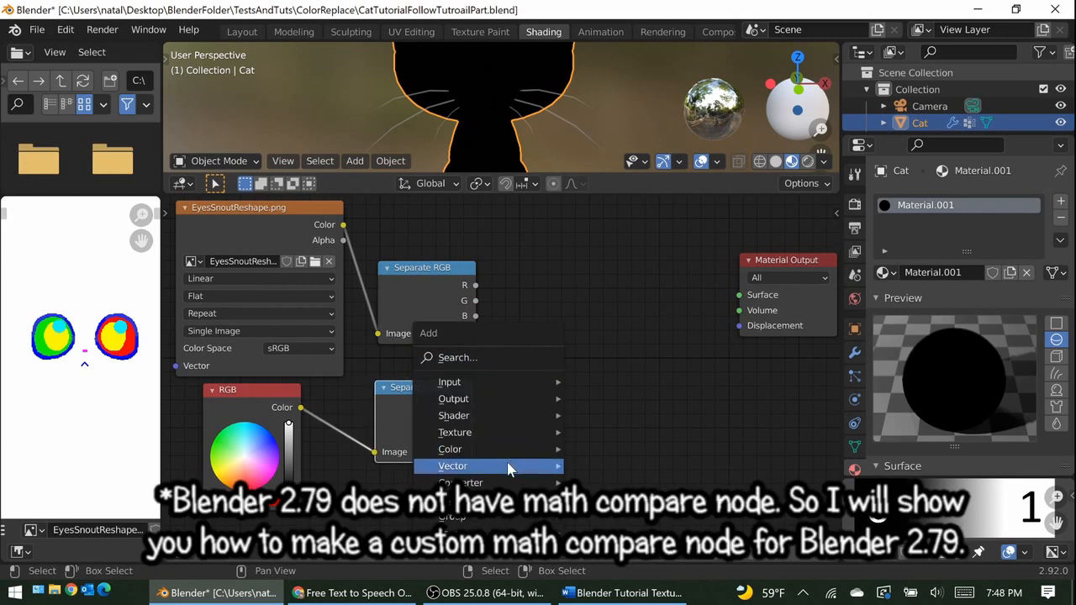
mouse_move(539, 480)
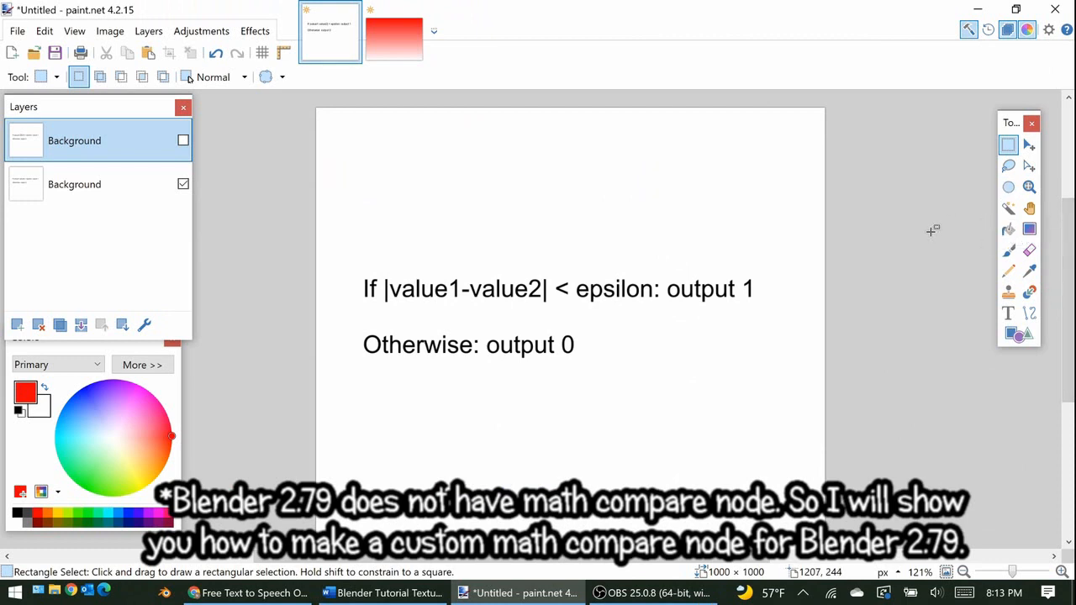
In paint.net, raise the Magic Wand tolerance to 70% on the red gradient image, and return to the compare formula image to show its upper layer.
left_click(1008, 208)
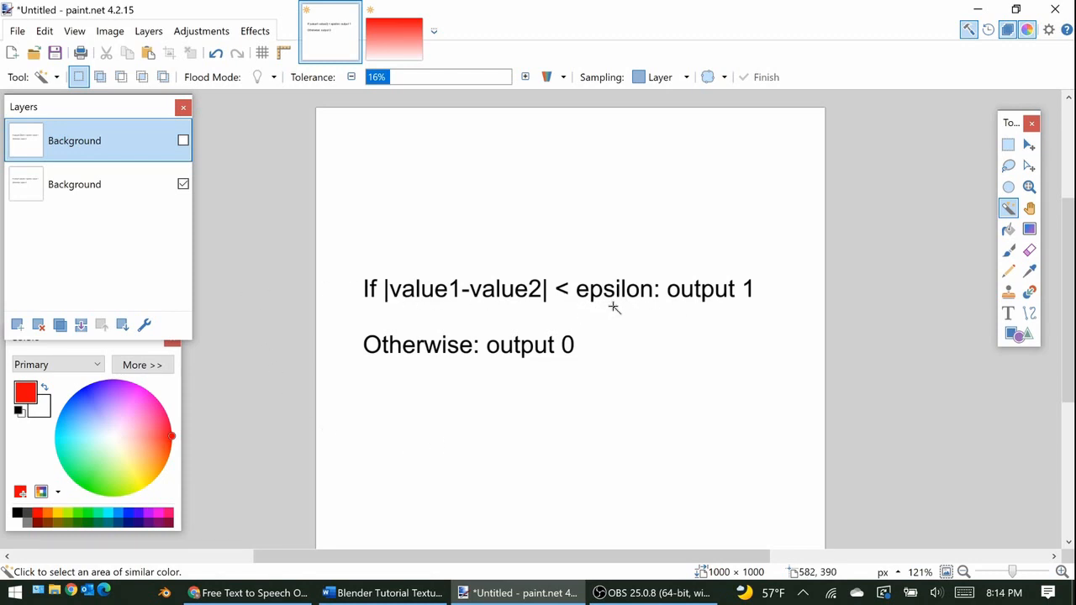
left_click(394, 38)
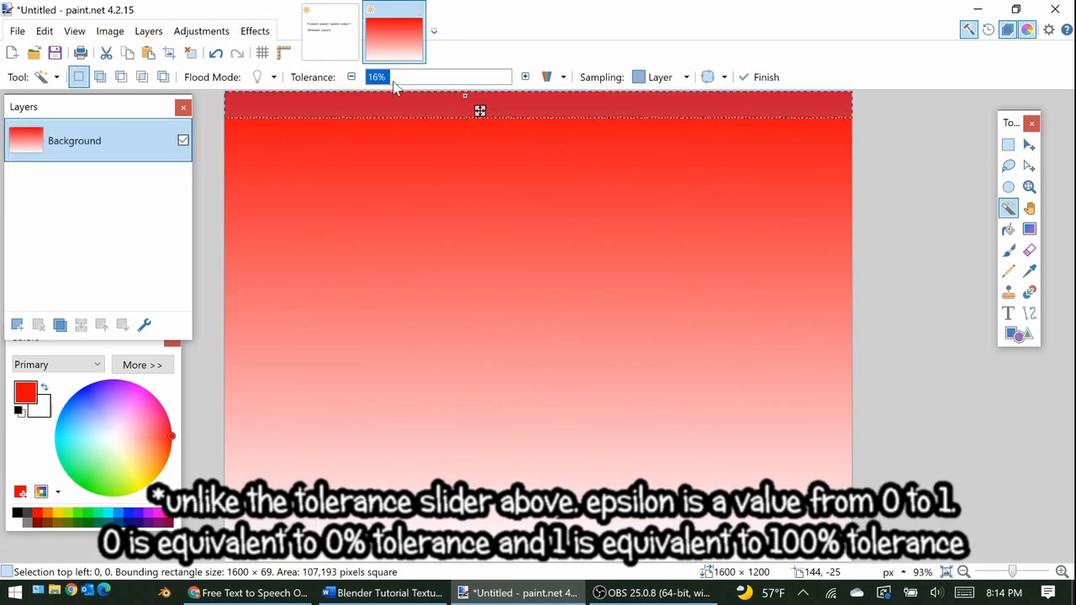
left_click_drag(397, 79, 469, 83)
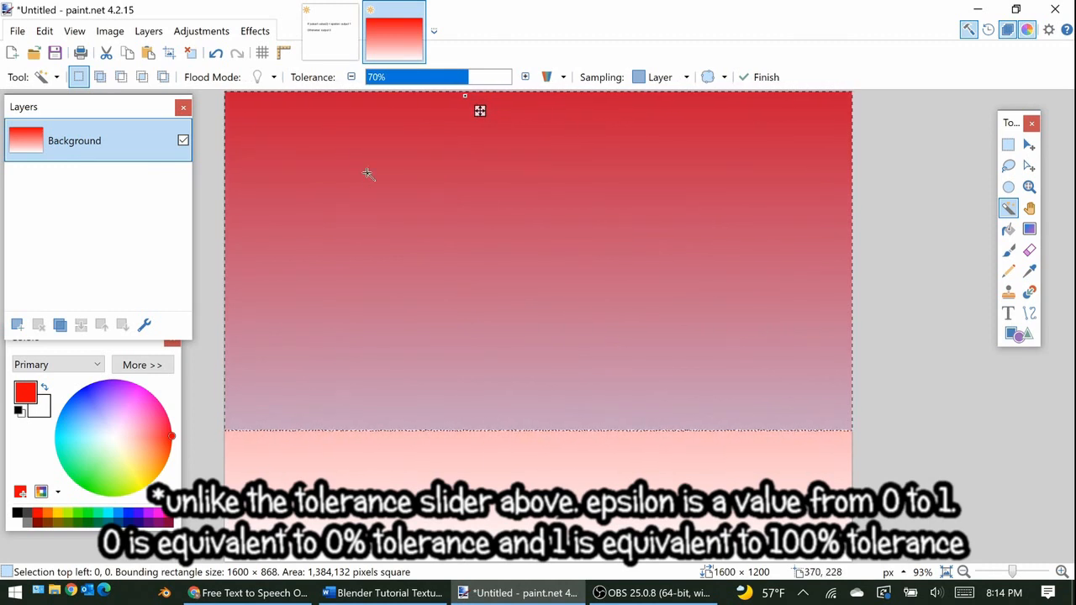
left_click(328, 61)
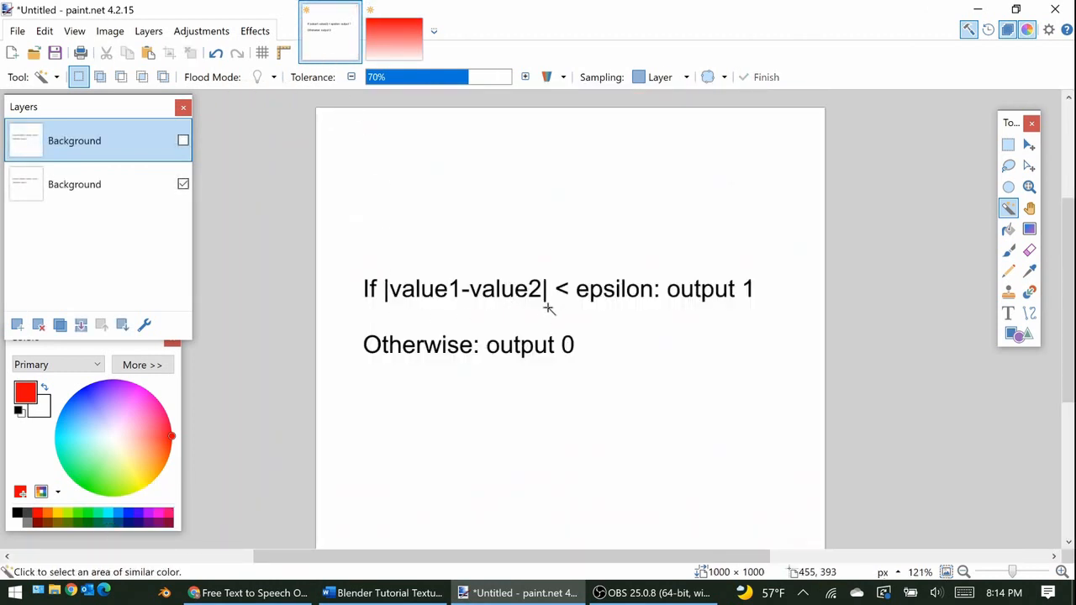
left_click(183, 142)
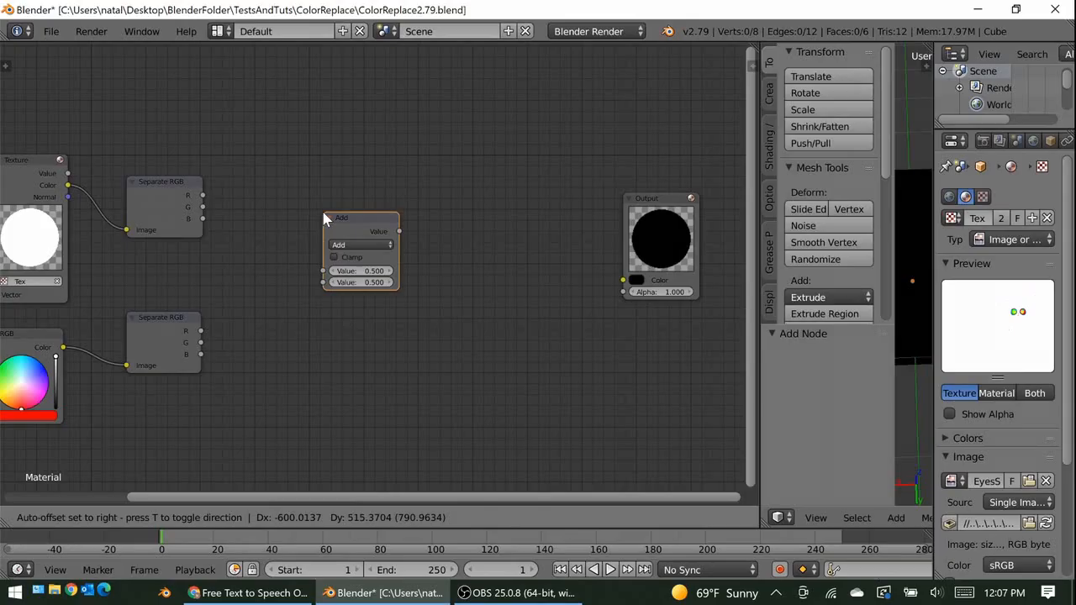
In Blender 2.79, place the Add math node close to the two Separate RGB nodes and move the Output node farther away to make room.
mouse_move(321, 208)
left_mouse_down()
mouse_move(311, 209)
mouse_move(325, 226)
left_mouse_up()
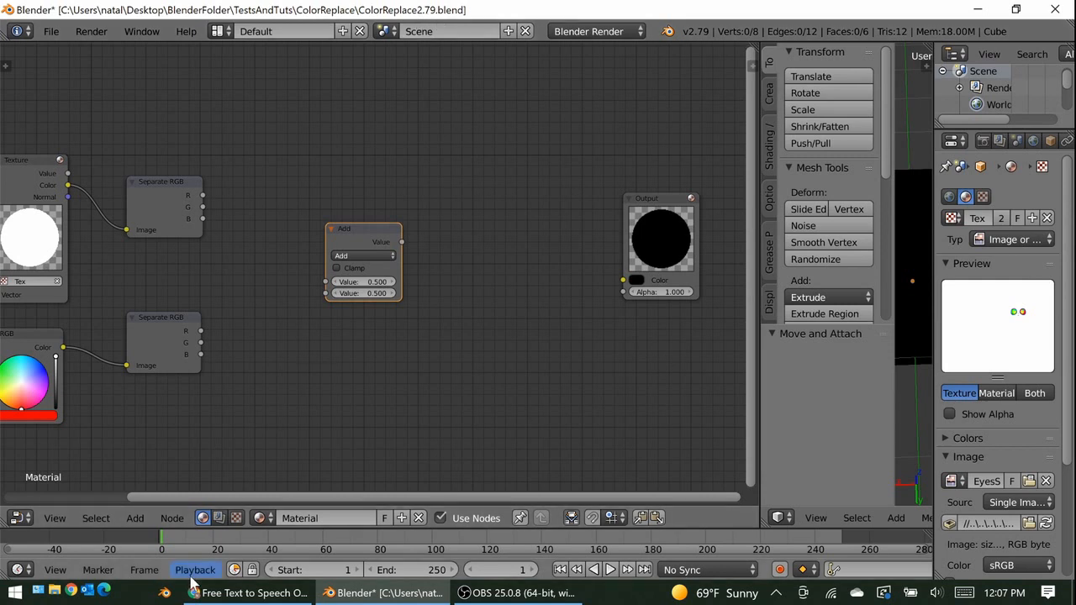
left_click(372, 256)
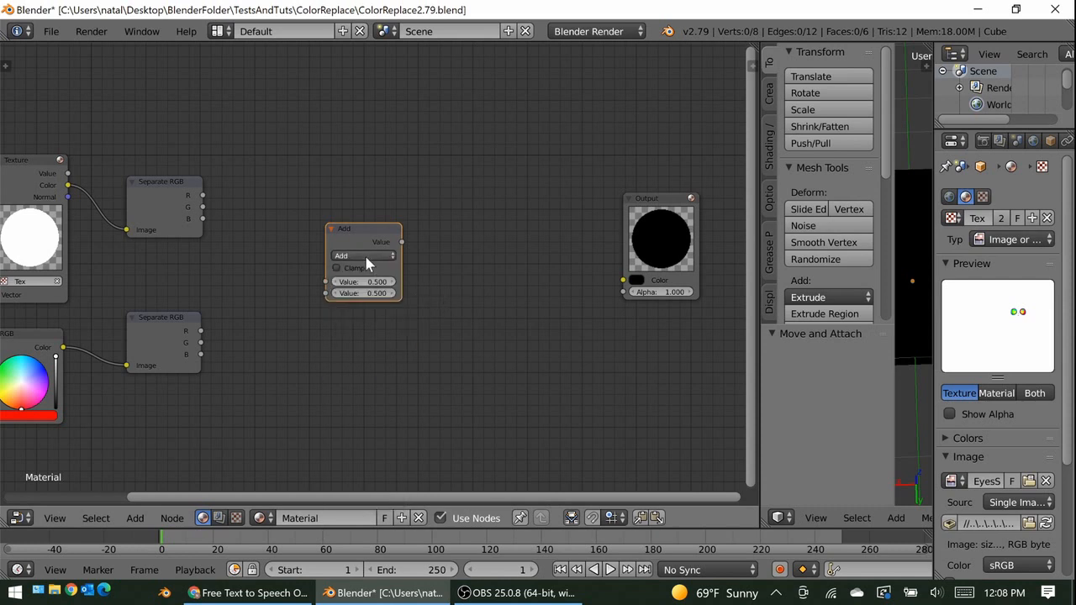
left_click(348, 238)
left_click_drag(348, 233, 338, 233)
left_click_drag(651, 200, 23, 194)
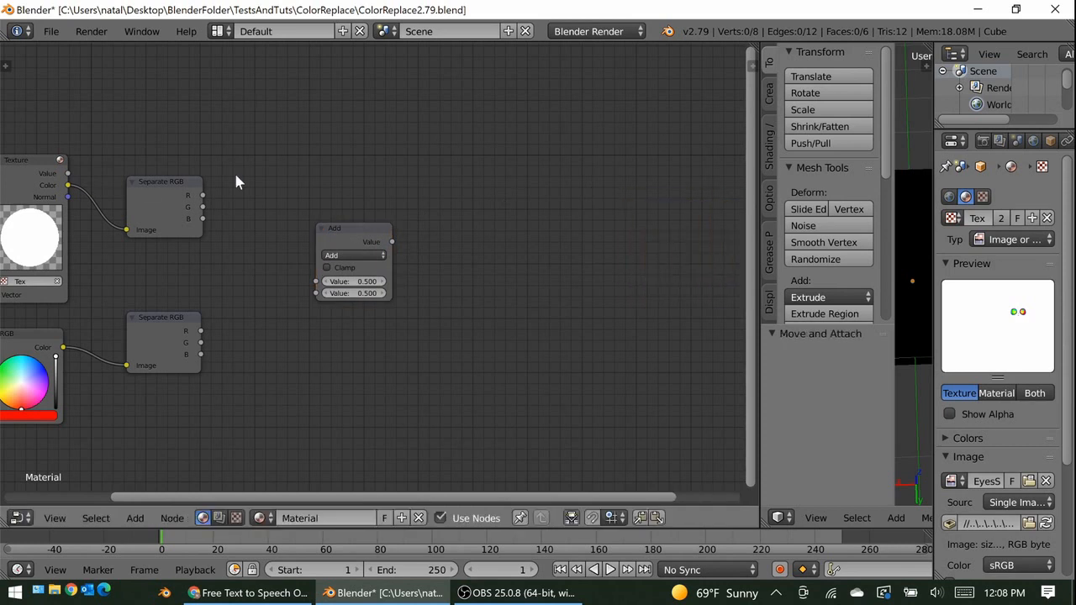
scroll(430, 222, "down", 1)
middle_click_drag(422, 245, 372, 238)
scroll(410, 225, "up", 1)
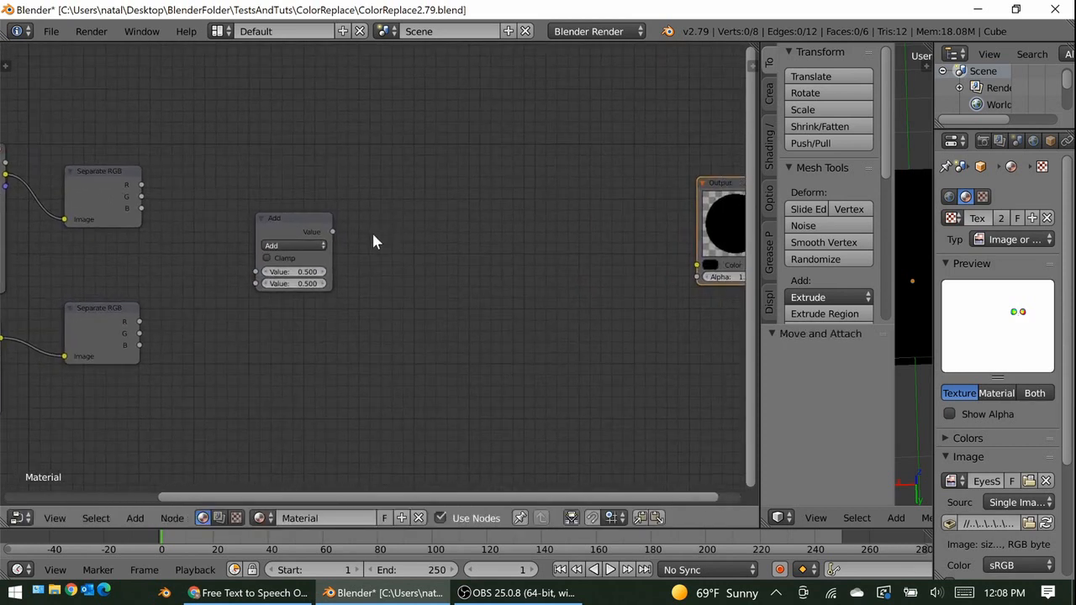
left_click(308, 215)
left_click_drag(308, 216, 249, 227)
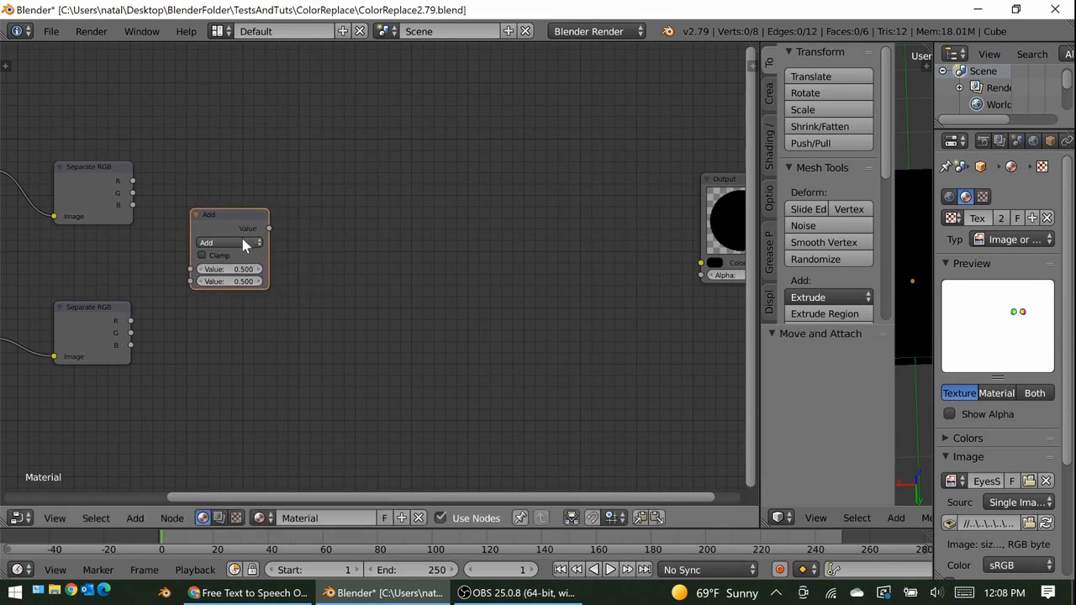
Set the math node to Subtract, and feed its Value output into the first input of a duplicate set to Absolute.
left_click(241, 239)
left_click(231, 264)
key("shift+d")
left_click(366, 250)
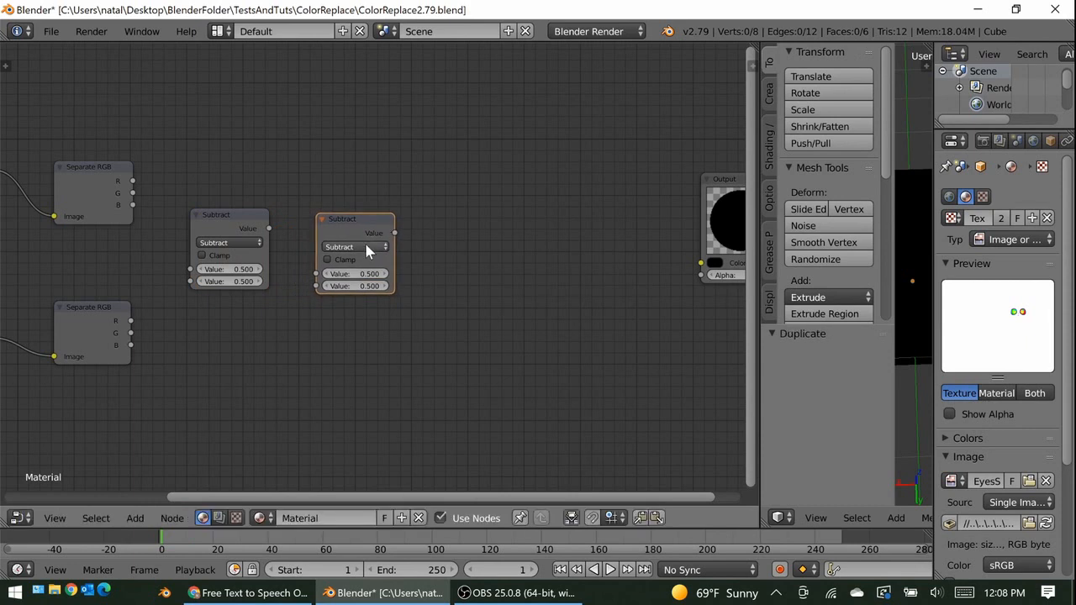
left_click(363, 245)
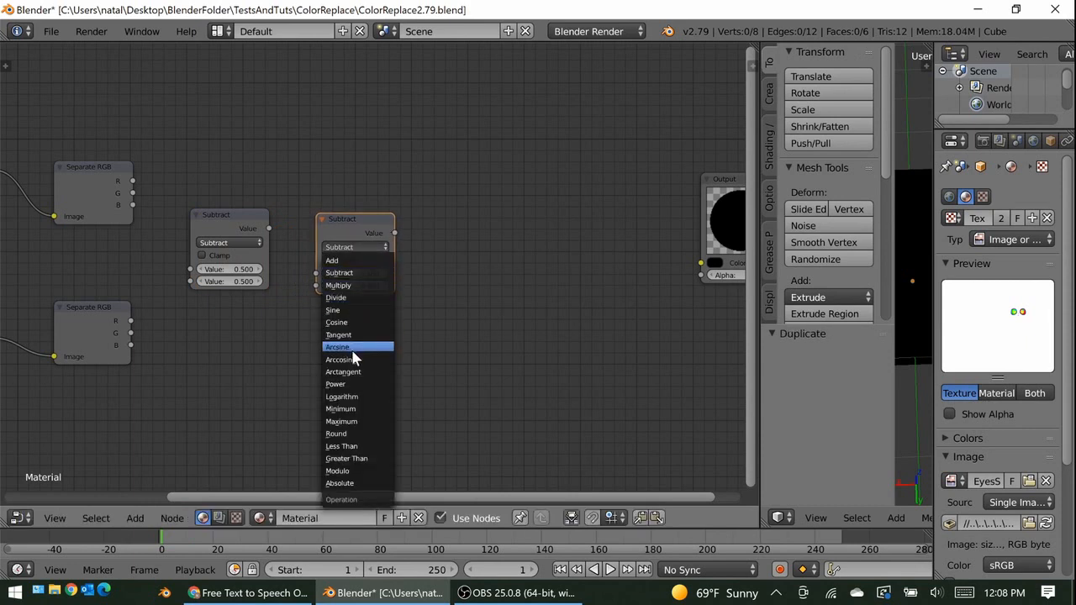
left_click(342, 484)
left_click_drag(270, 229, 317, 273)
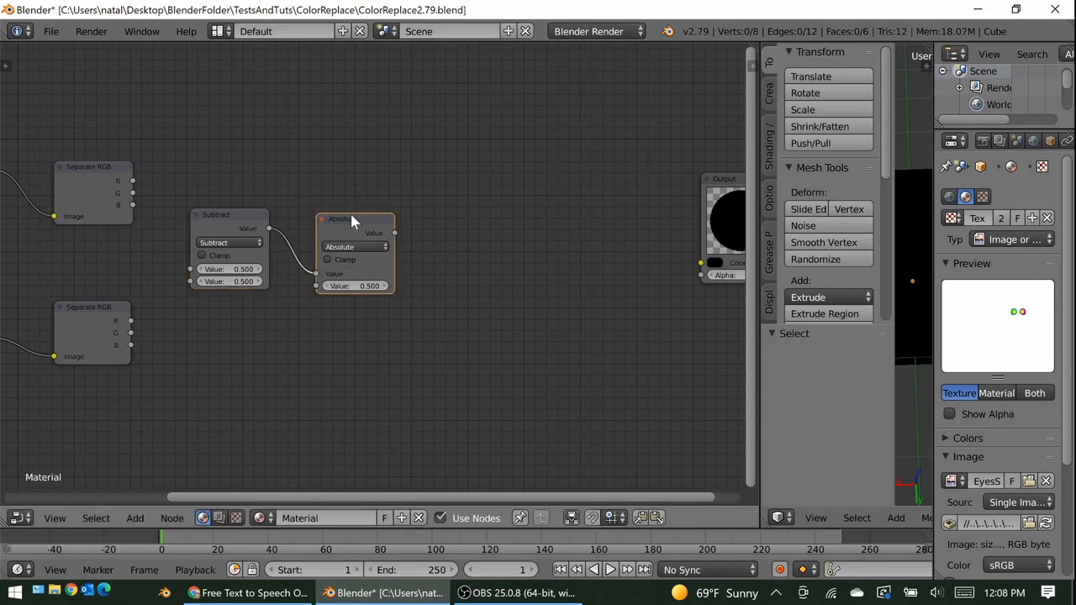
Duplicate the Absolute node, set the copy to Less Than, and connect the Absolute node's Value output to its first input.
key("shift+d")
left_click(478, 210)
left_click(490, 244)
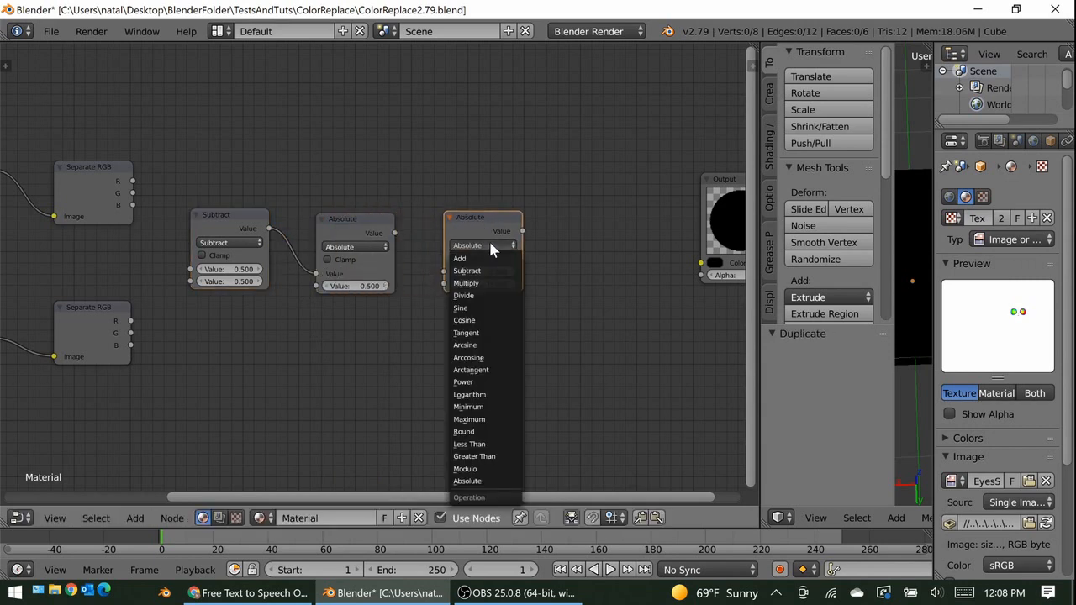
left_click(476, 444)
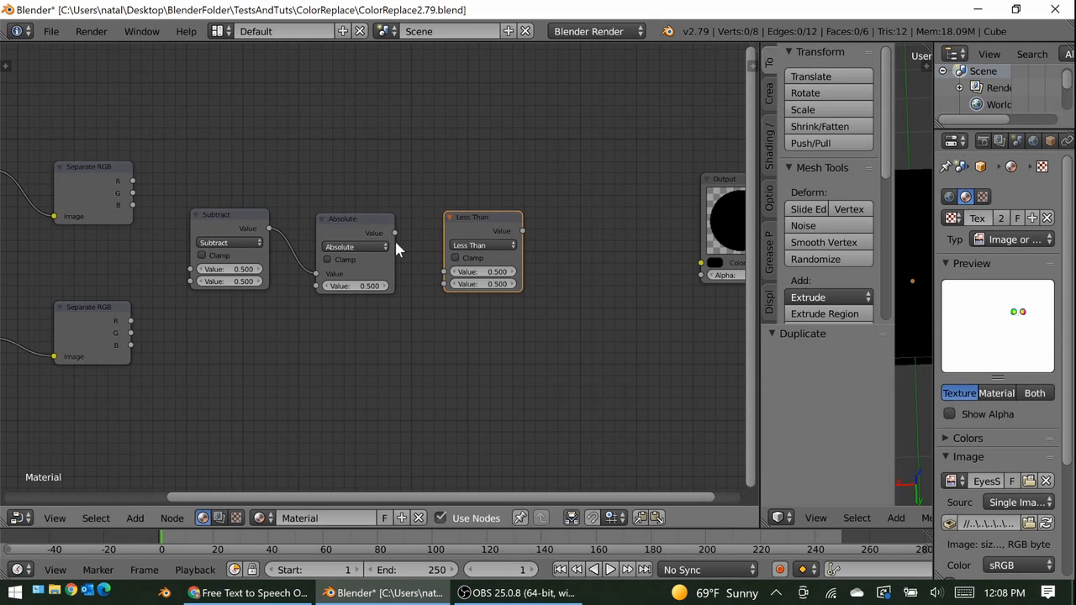
left_click_drag(395, 233, 444, 272)
Insert a duplicate of the Subtract node between Absolute and Less Than, and give it a near-zero second value displayed as 0.000.
left_click(238, 215)
key("shift+d")
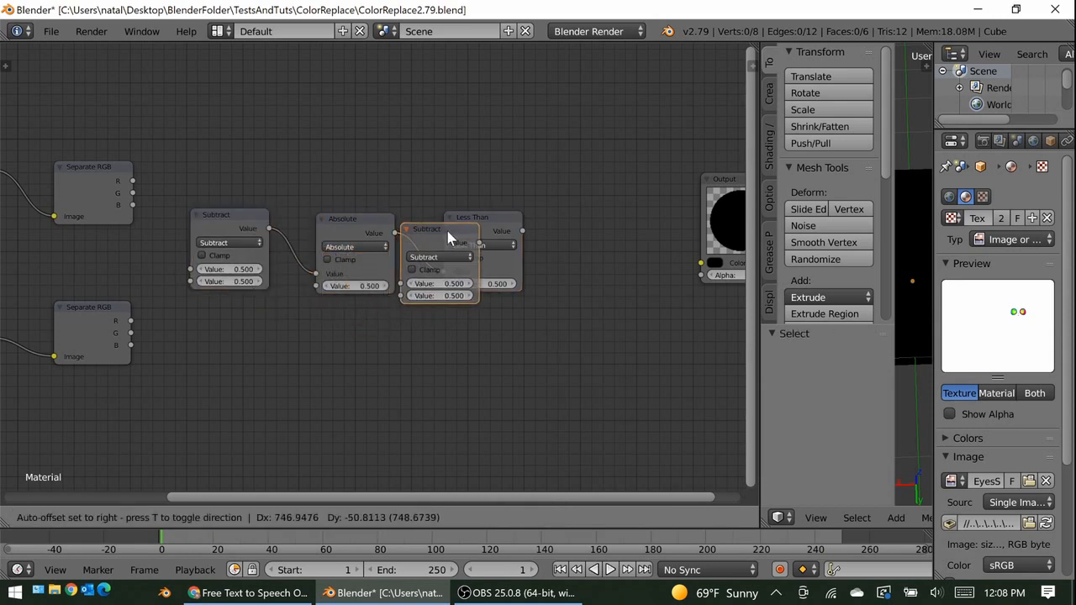
left_click(486, 239)
left_click(488, 296)
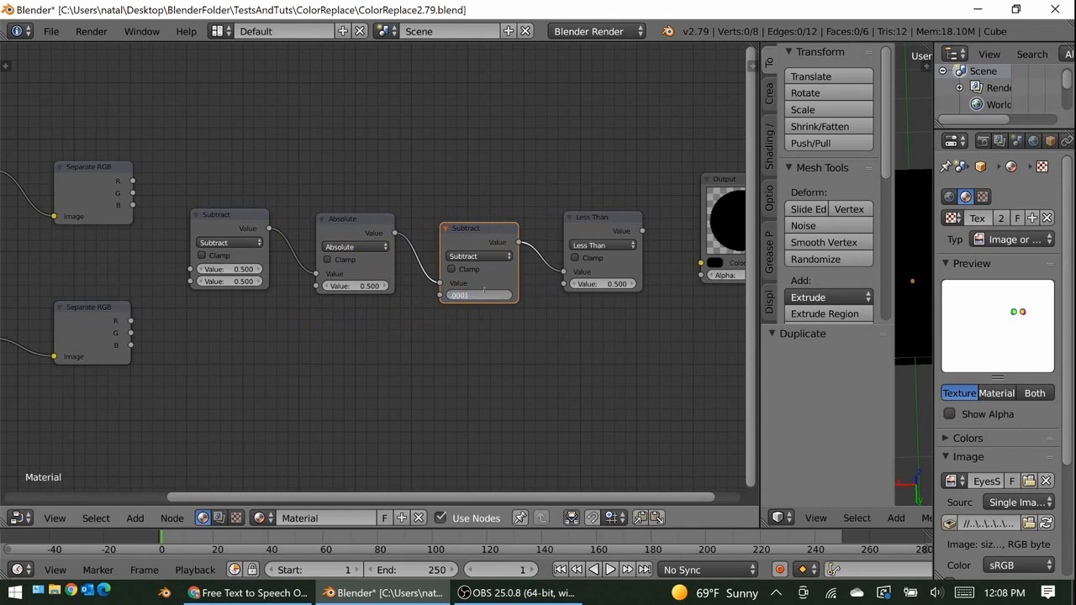
key("Return")
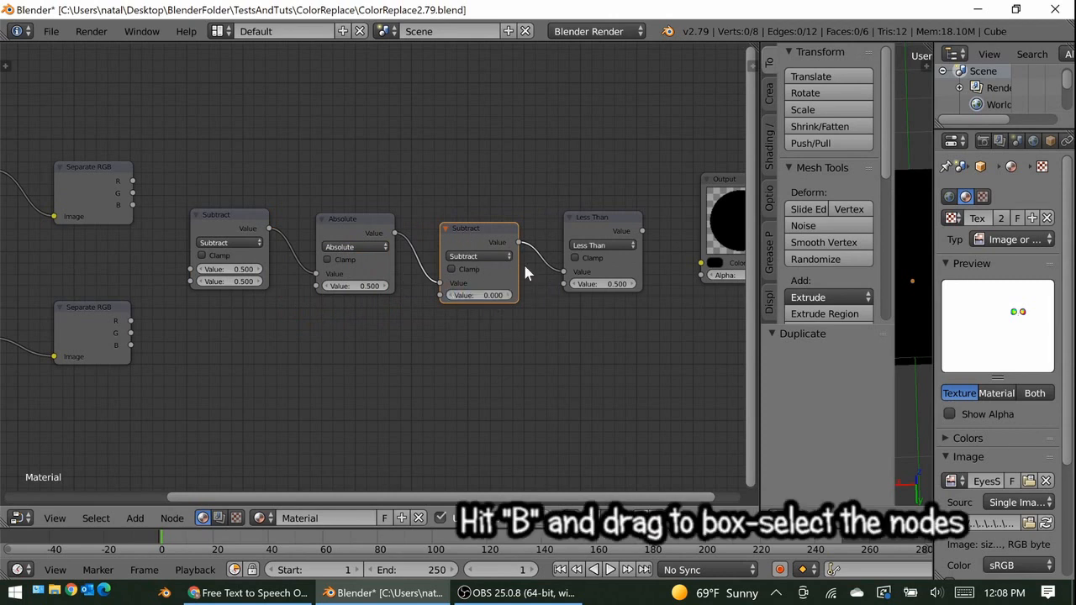
Box-select the four math nodes and make them into a node group.
key("a")
key("b")
left_click_drag(178, 173, 636, 313)
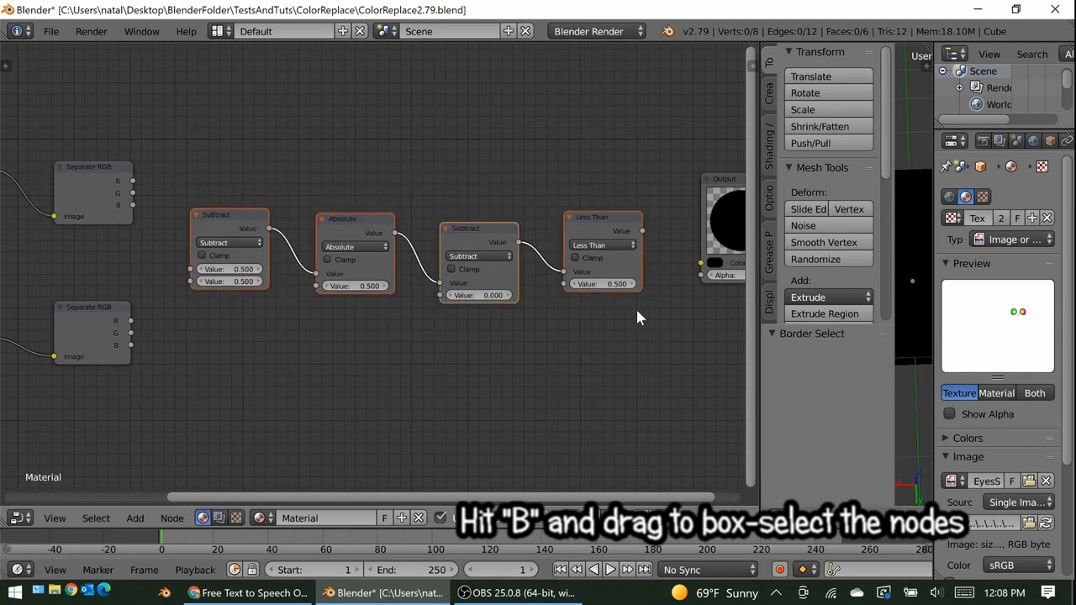
key("shift+a")
mouse_move(547, 343)
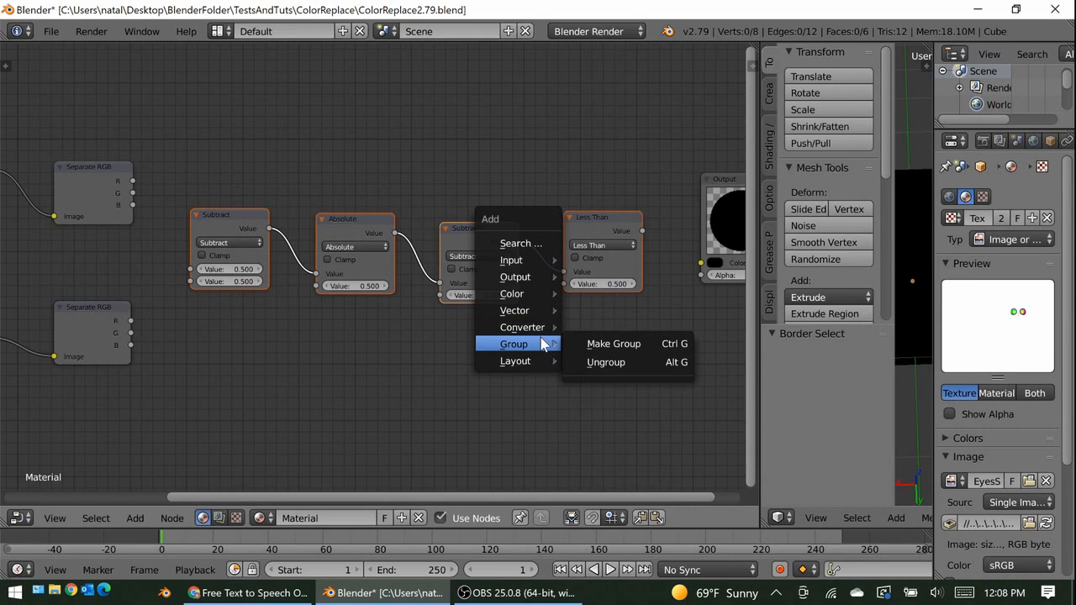
left_click(597, 344)
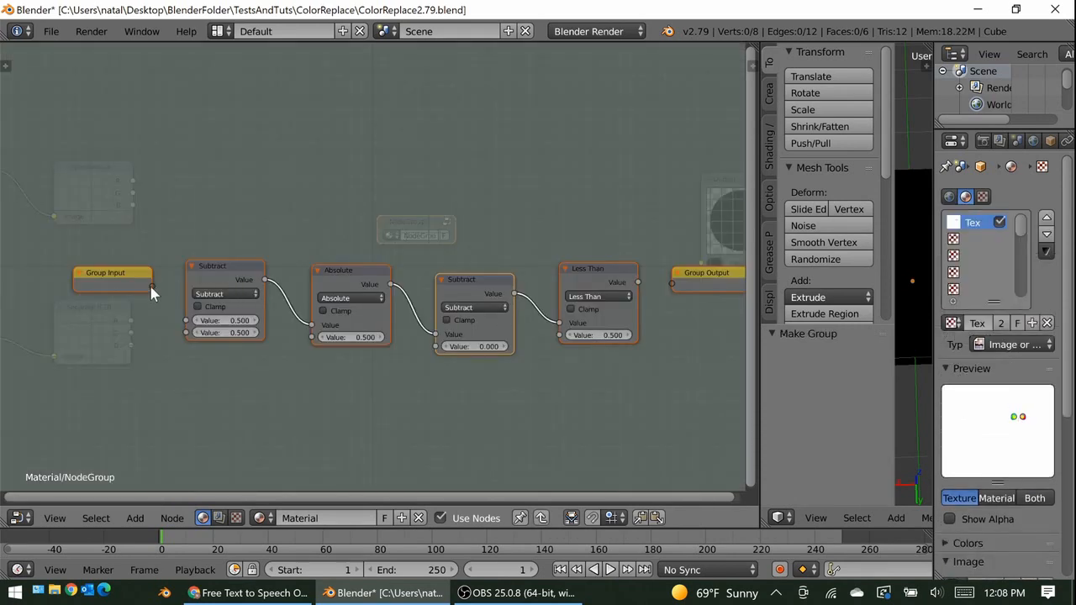
Connect the Group Input to both values of the first Subtract node, and connect a third group input to the Less Than node's second value.
scroll(148, 293, "up", 4)
middle_click_drag(128, 281, 157, 267)
left_click_drag(100, 279, 147, 342)
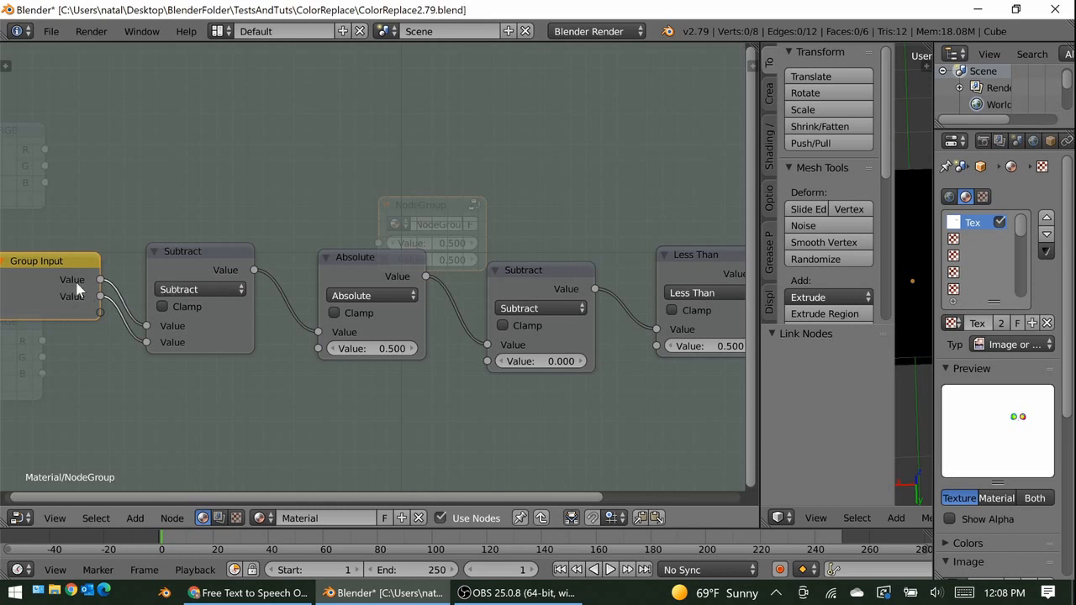
scroll(74, 281, "down", 1)
left_click_drag(120, 309, 650, 345)
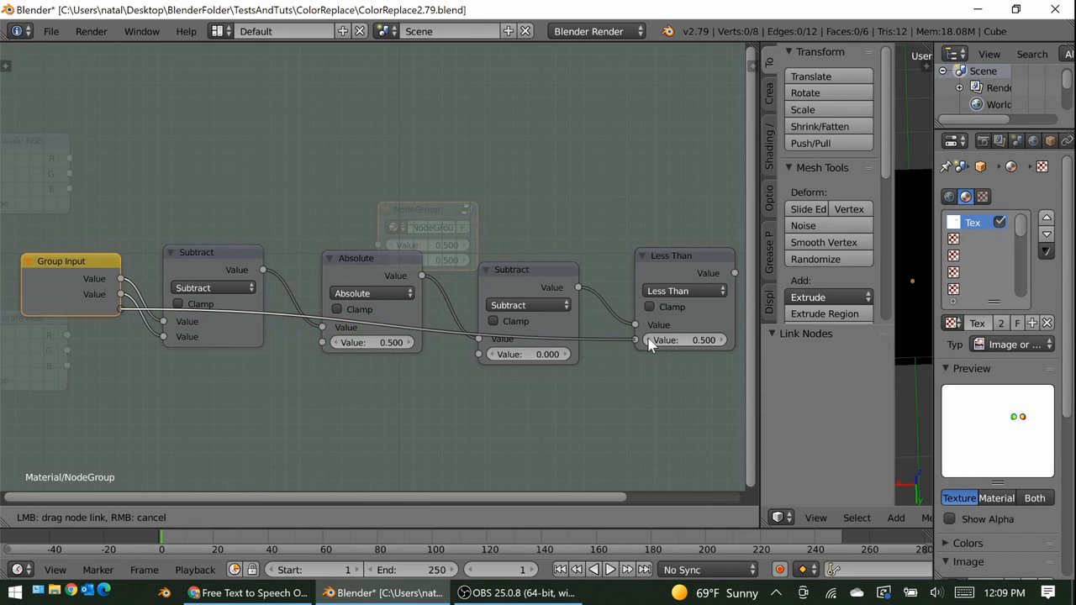
left_click_drag(650, 345, 650, 344)
Rename the group's third input to Epsilon.
key("n")
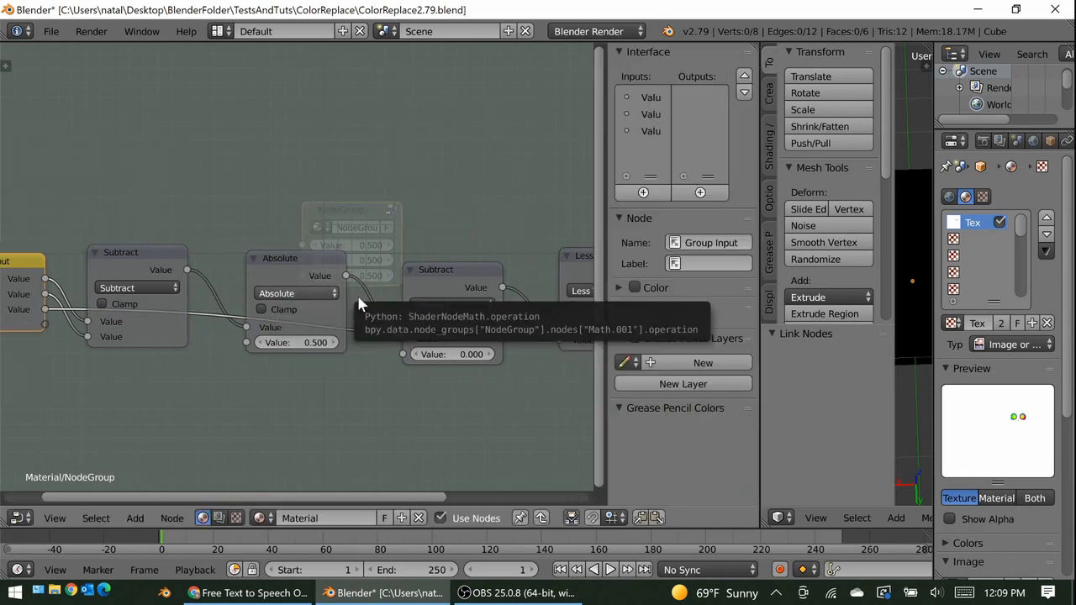
left_click(655, 133)
left_click(694, 211)
type("Epsilon")
key("Return")
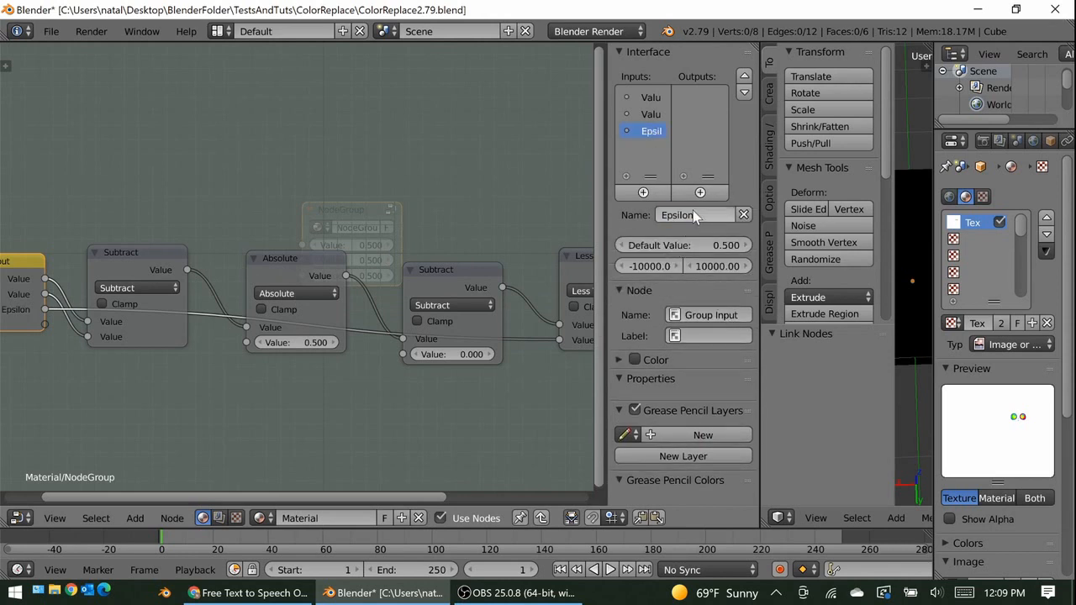
key("n")
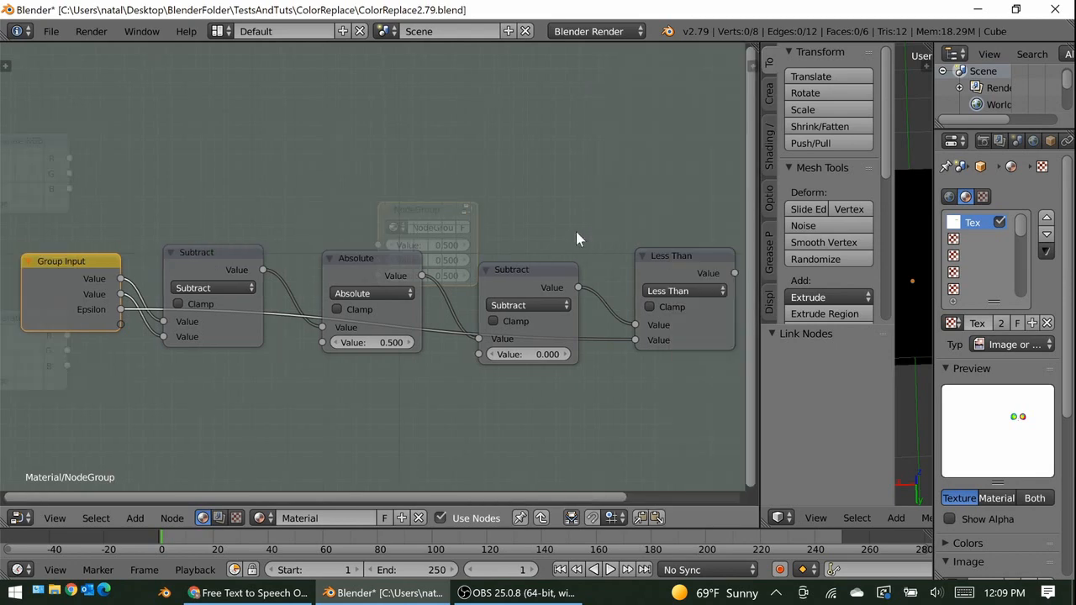
Leave the group's editing view, rename the node group to Compare, and enable its fake user.
key("Tab")
double_click(430, 227)
type("Compare")
key("Return")
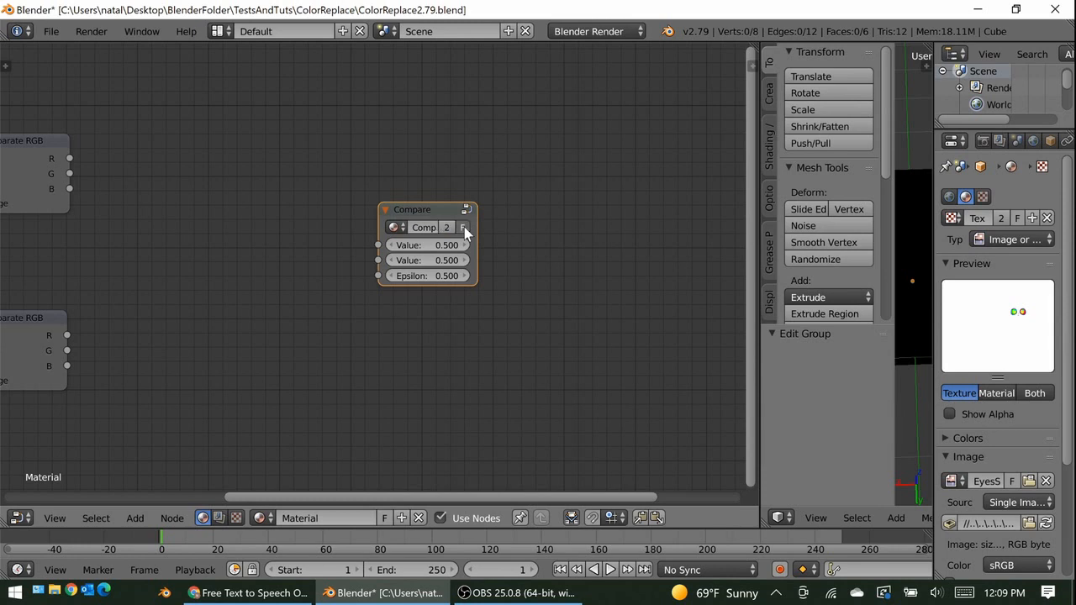
Set the Compare group node's Epsilon to 0.
left_click(425, 277)
type("0")
key("Return")
scroll(475, 260, "down", 2)
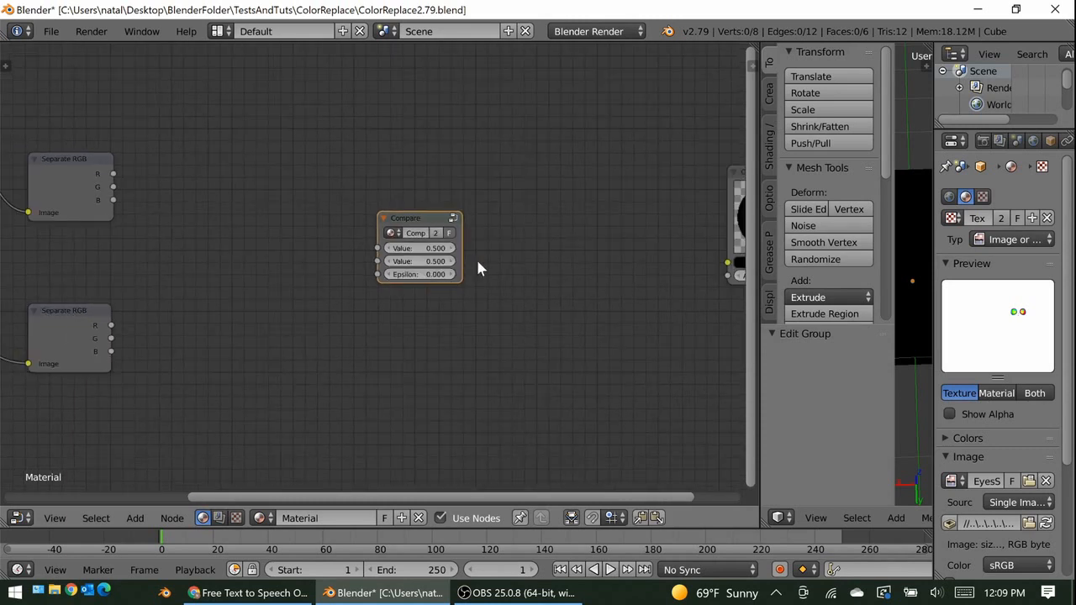
middle_click_drag(472, 261, 421, 253)
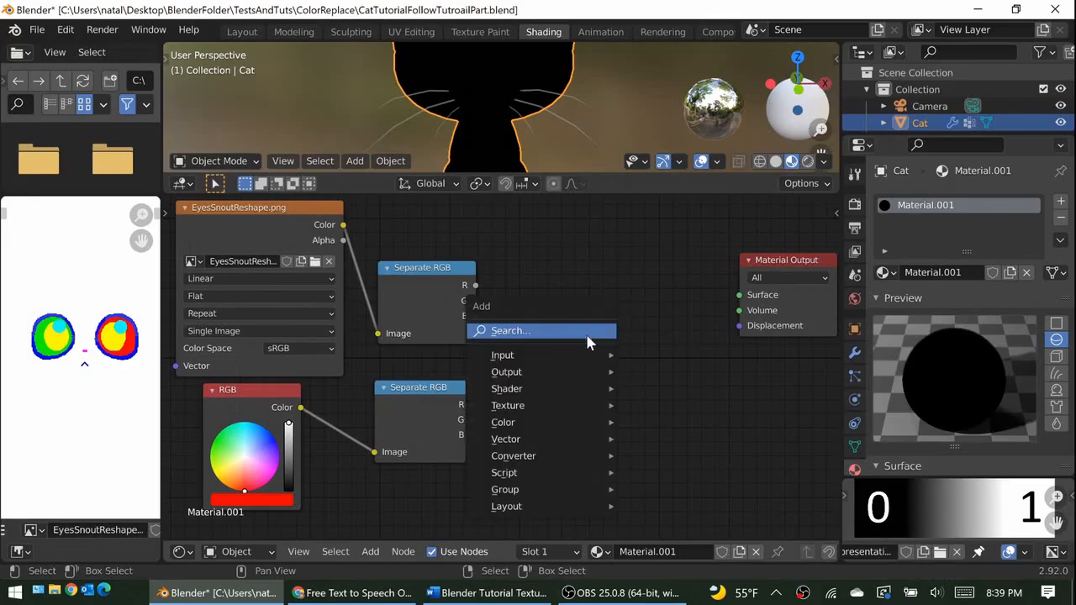
In the Blender 2.92 Cat material, add a Math node set to Compare and connect the texture's Separate RGB R output to its first Value.
mouse_move(575, 362)
mouse_move(541, 456)
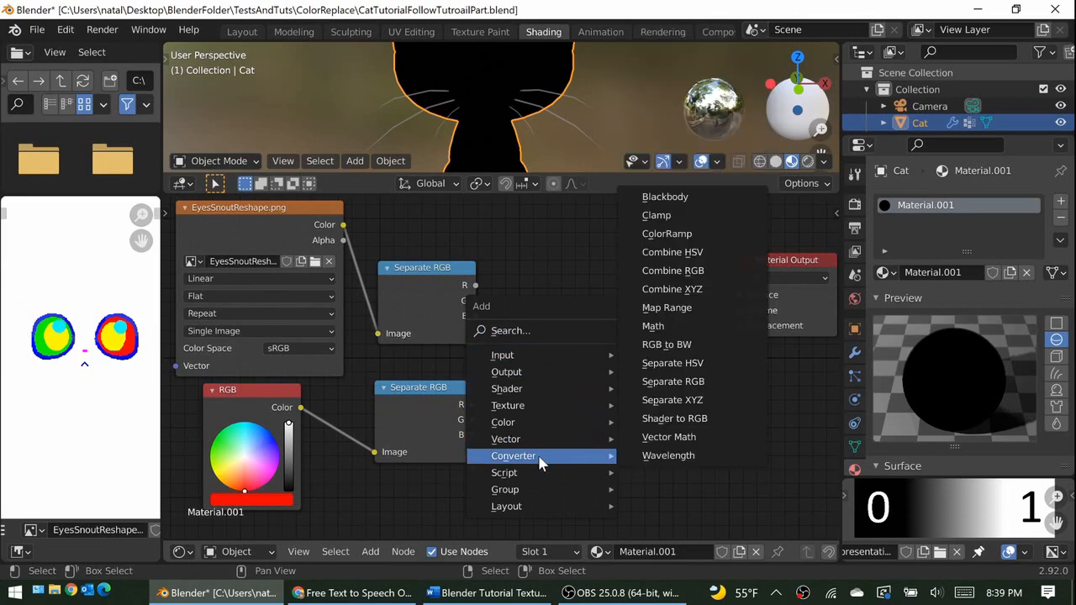
left_click(663, 330)
left_click(531, 279)
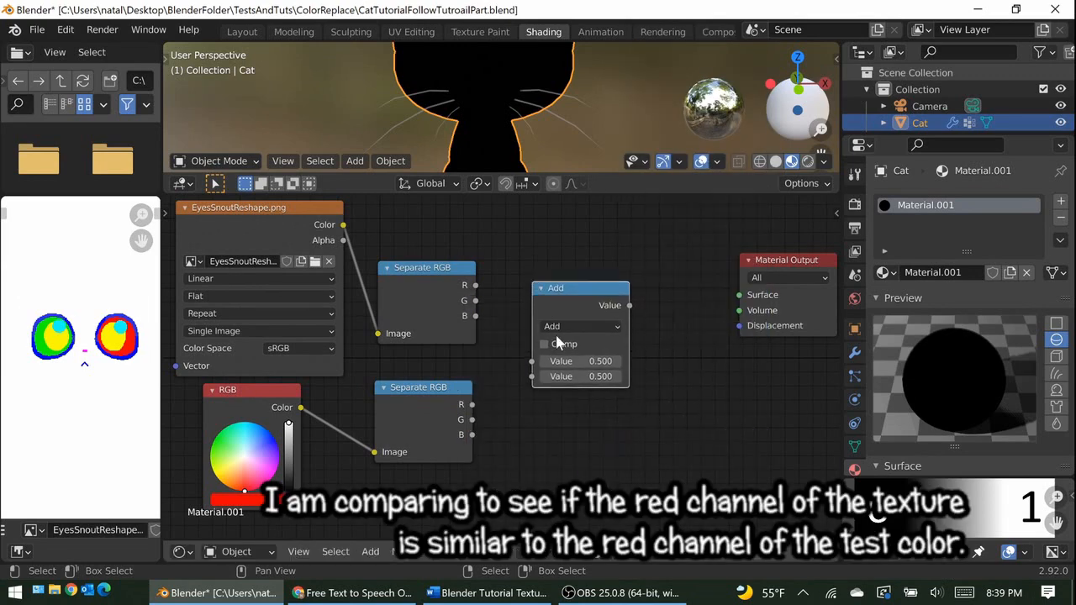
left_click(572, 327)
left_click(284, 451)
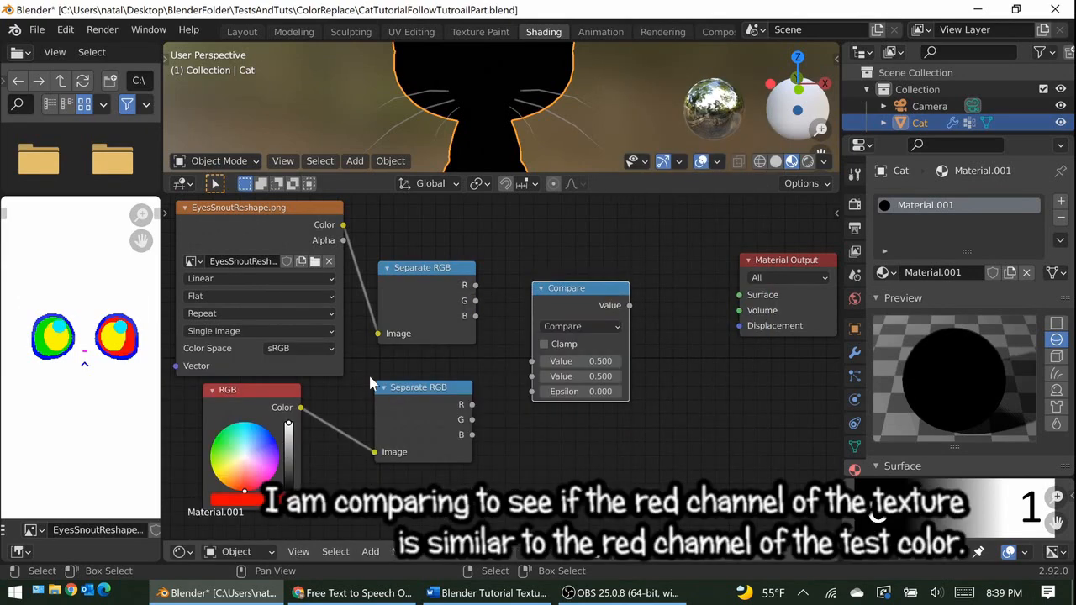
left_click_drag(475, 286, 531, 361)
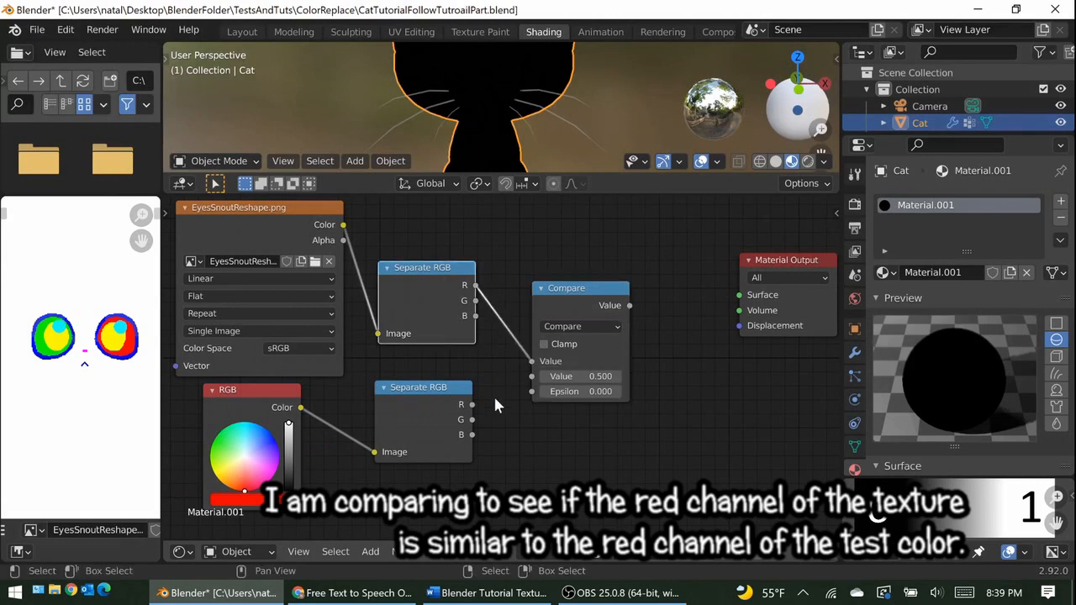
Connect the test colour's Separate RGB R output to Compare's second Value, and the Compare output to Material Output's Surface.
left_click_drag(473, 404, 531, 376)
left_click_drag(629, 305, 742, 296)
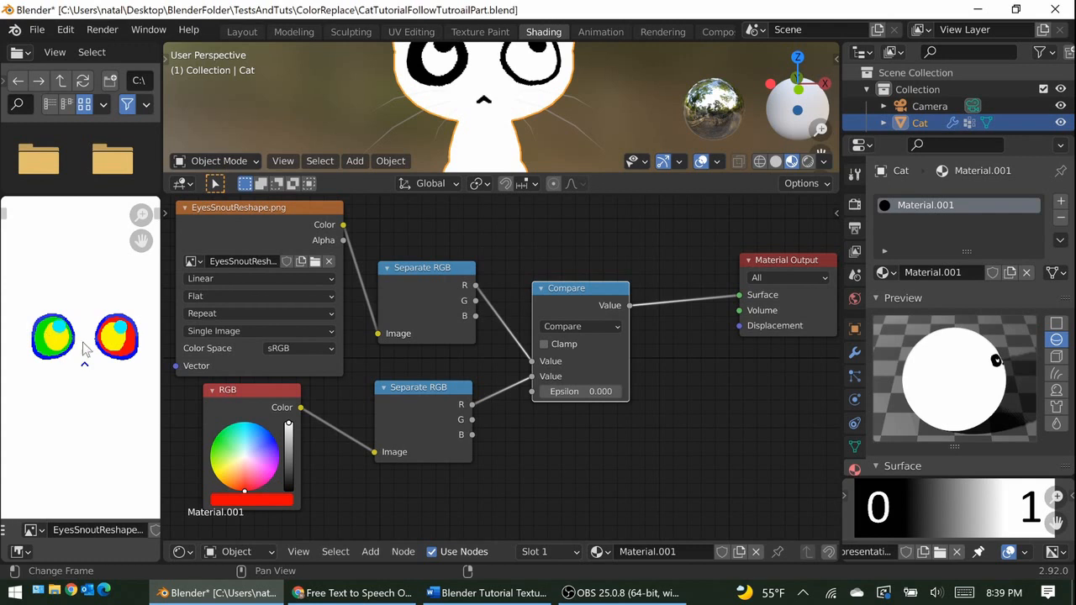
scroll(536, 90, "down", 3)
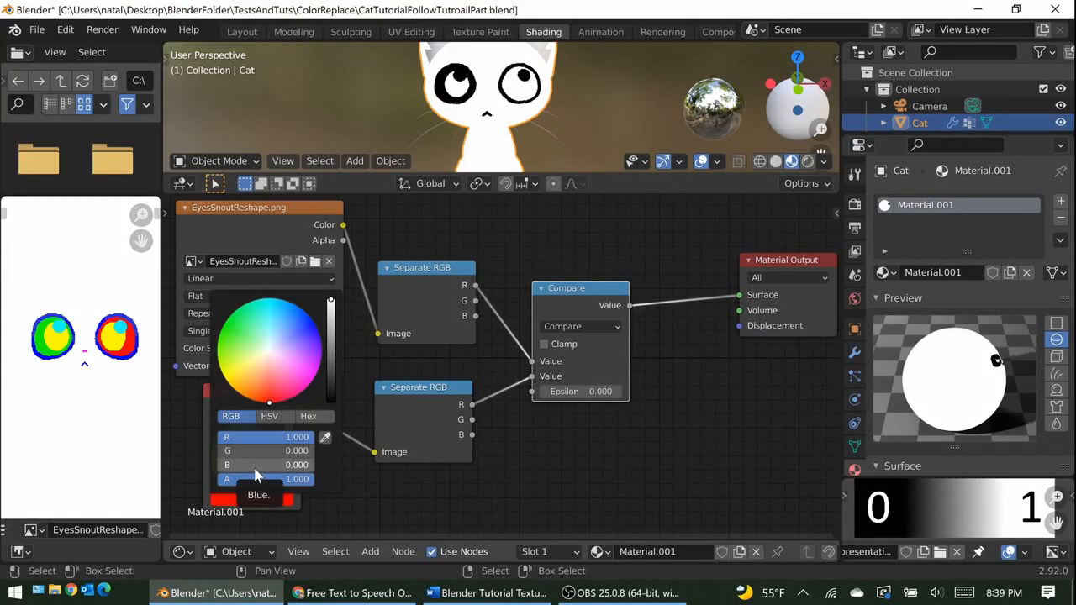
Duplicate the Compare node below the first and connect both Separate RGB nodes' G outputs to its two Value inputs.
middle_click_drag(651, 373, 611, 370)
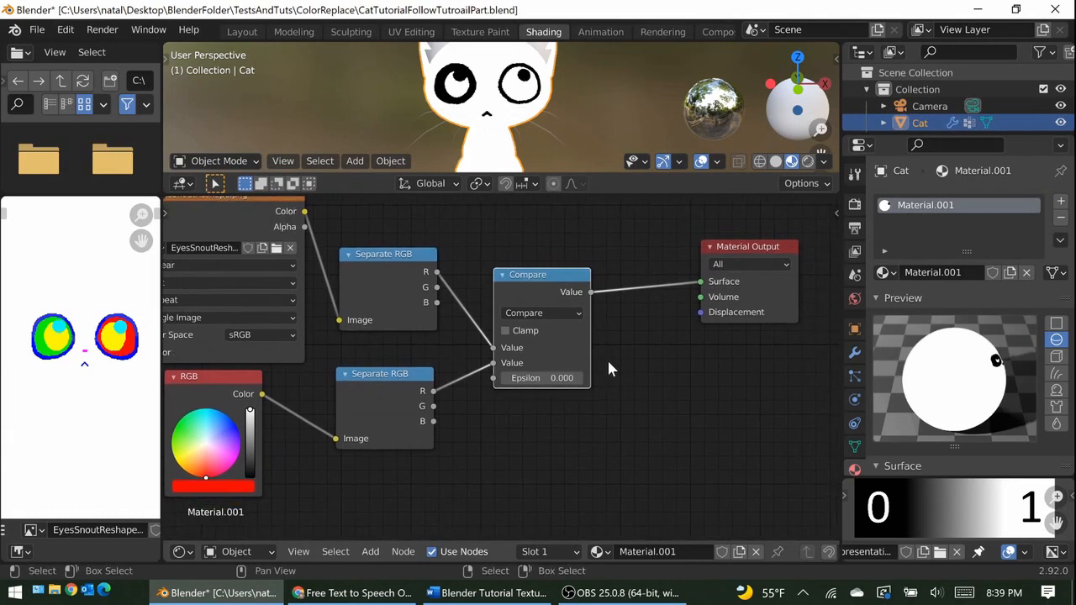
scroll(612, 370, "down", 2)
middle_click_drag(586, 432, 563, 403)
middle_click_drag(521, 289, 481, 292)
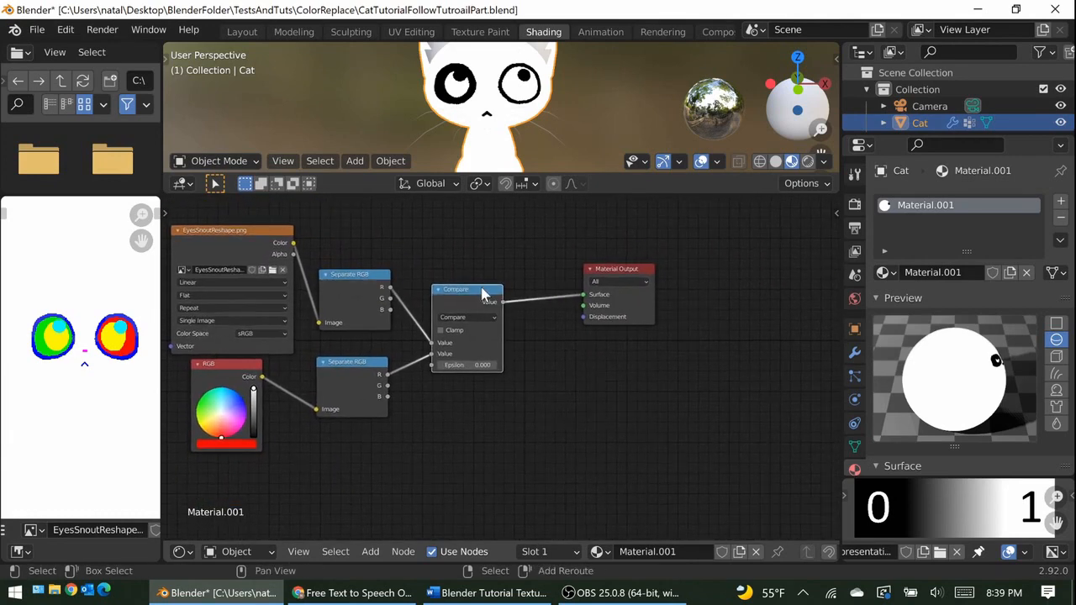
key("shift+d")
left_click(483, 398)
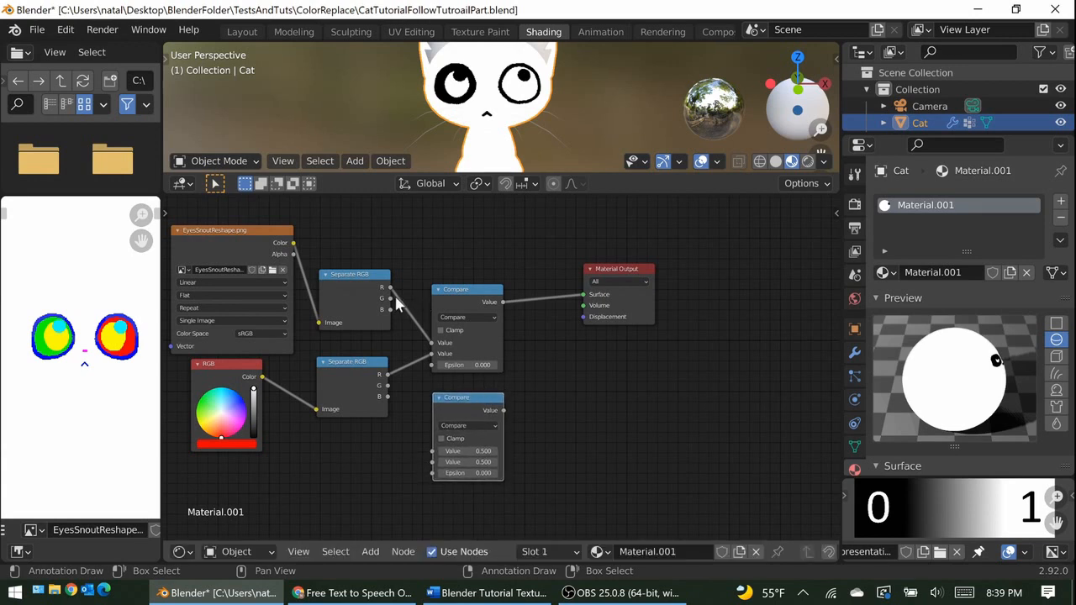
left_click_drag(390, 288, 432, 451)
left_click_drag(389, 385, 433, 461)
Add a third Compare copy below the second and connect both Separate RGB nodes' B outputs to its two Value inputs.
middle_click_drag(497, 416, 513, 377)
left_click(475, 365)
key("shift+d")
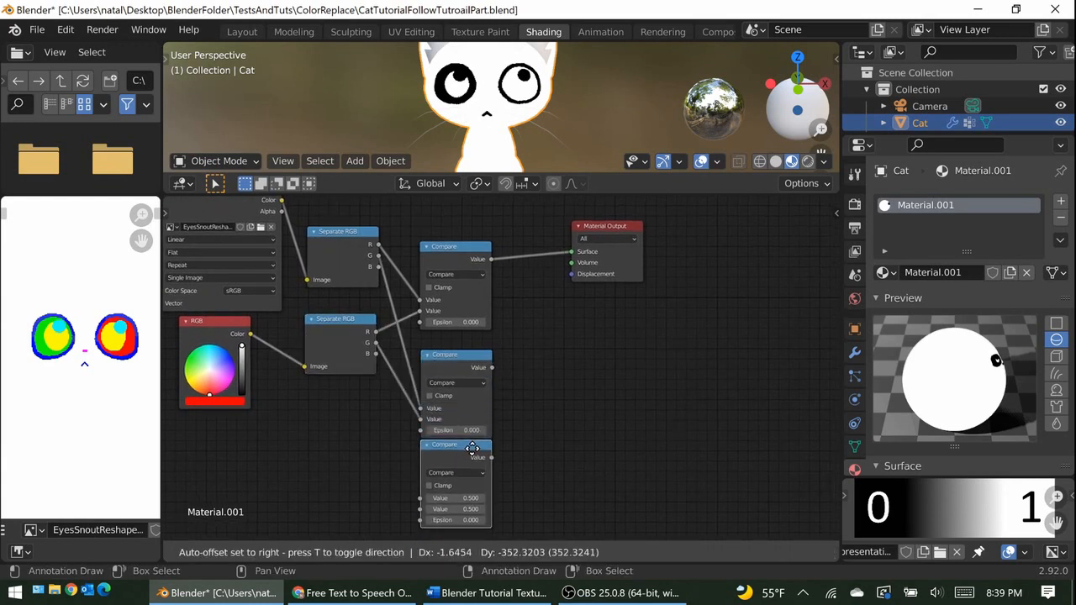
left_click(475, 456)
left_click_drag(379, 267, 419, 500)
left_click_drag(375, 353, 421, 512)
Combine the three Compare outputs through two chained Multiply math nodes feeding the Material Output's Surface.
scroll(463, 243, "down", 2)
left_click_drag(461, 246, 508, 504)
key("g")
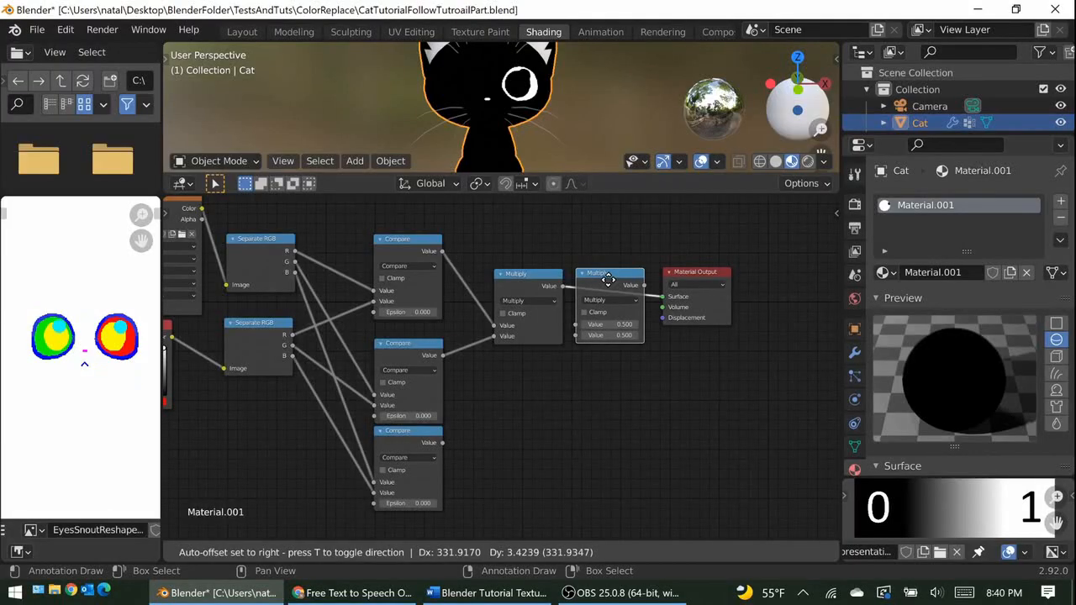
left_click(607, 277)
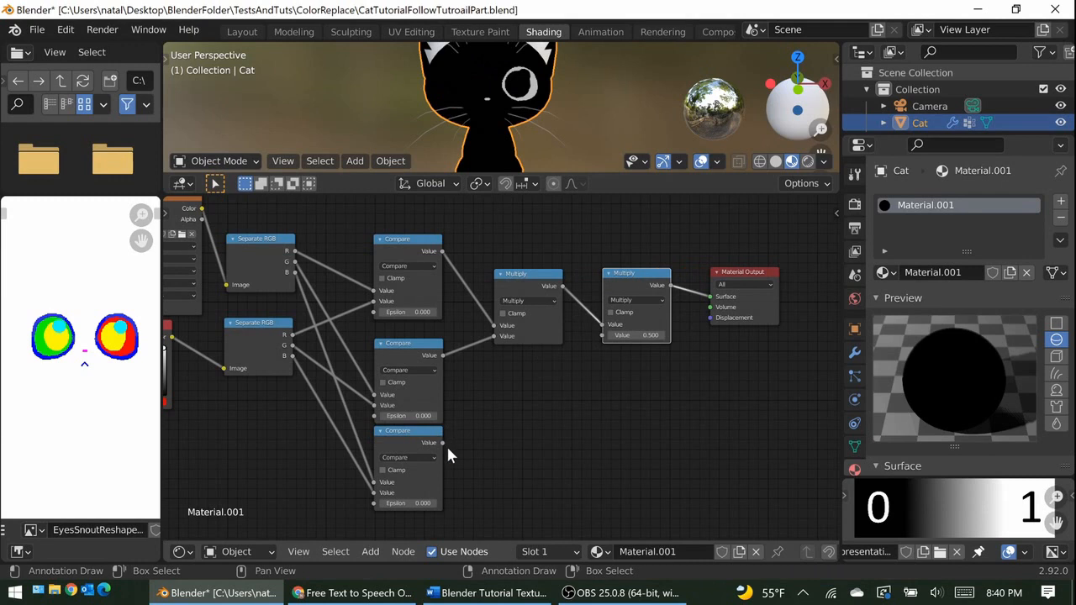
left_click_drag(443, 443, 603, 335)
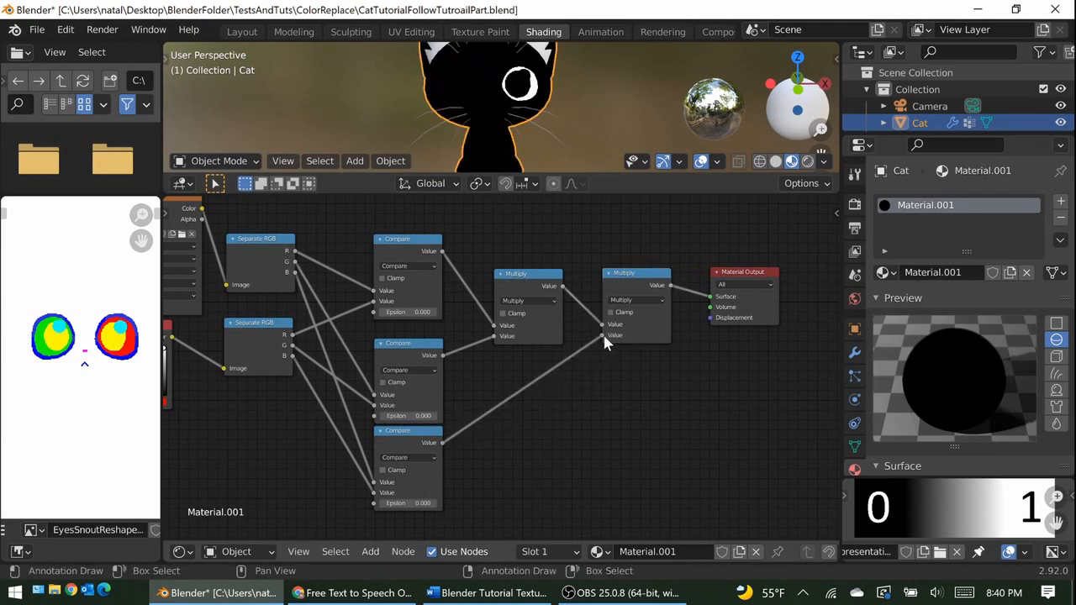
Test the comparison by sampling the eye texture's yellow and then its red into the RGB node.
middle_click_drag(499, 364, 633, 361)
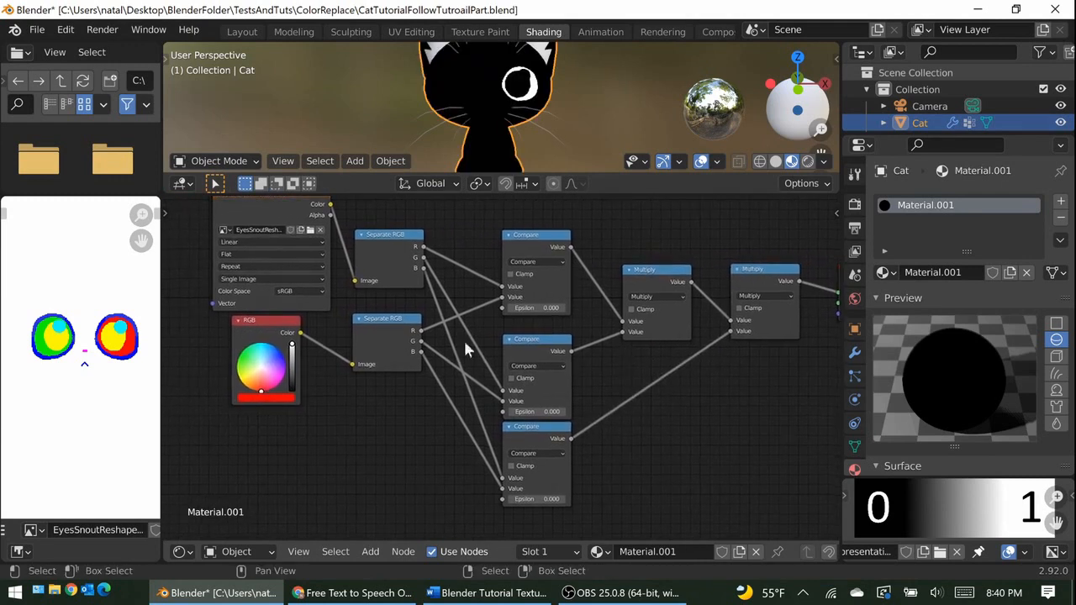
left_click(270, 406)
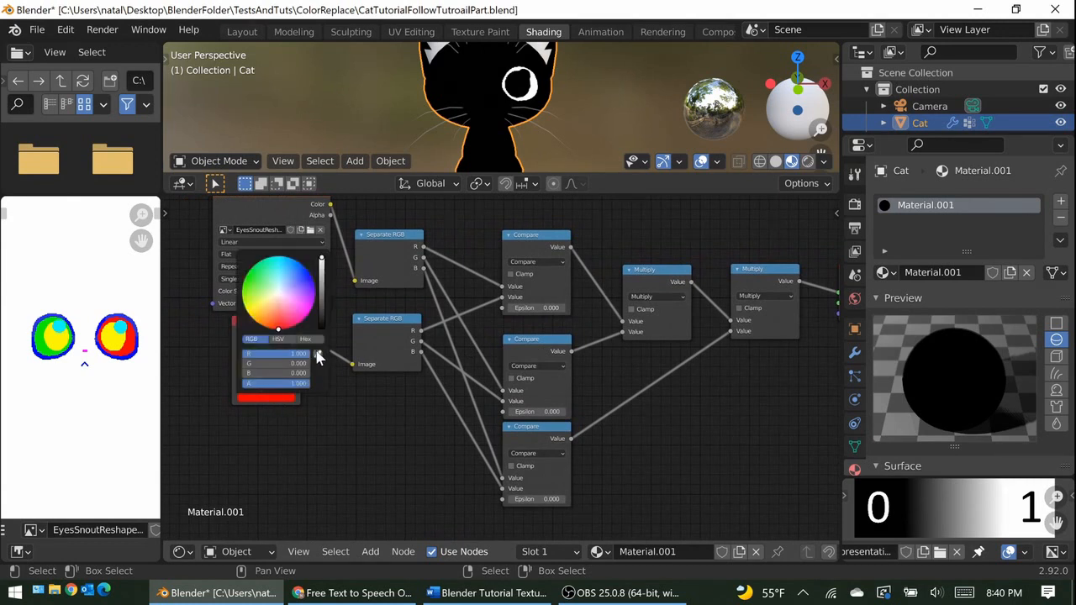
left_click(319, 357)
left_click(118, 345)
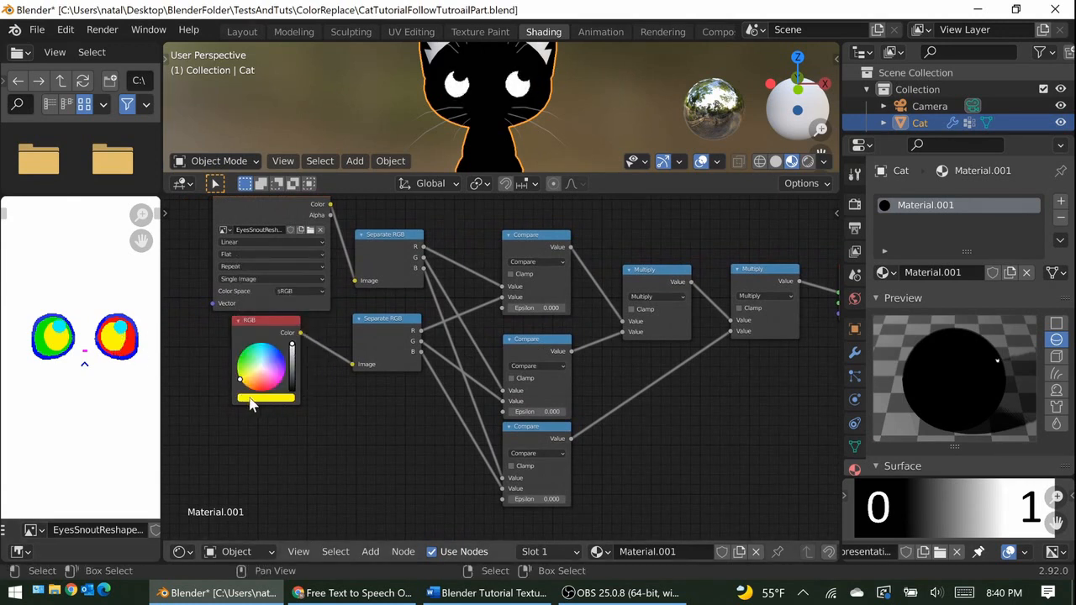
left_click(252, 399)
left_click(317, 355)
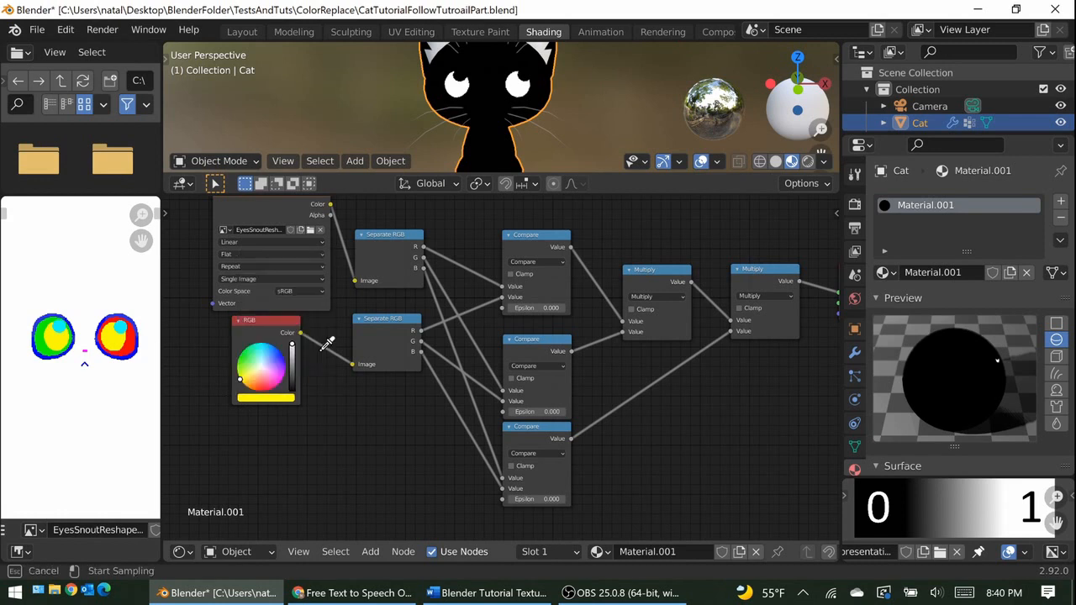
left_click(129, 343)
Test the comparison by sampling the eye texture's white background and then its yellow into the RGB node.
left_click(263, 397)
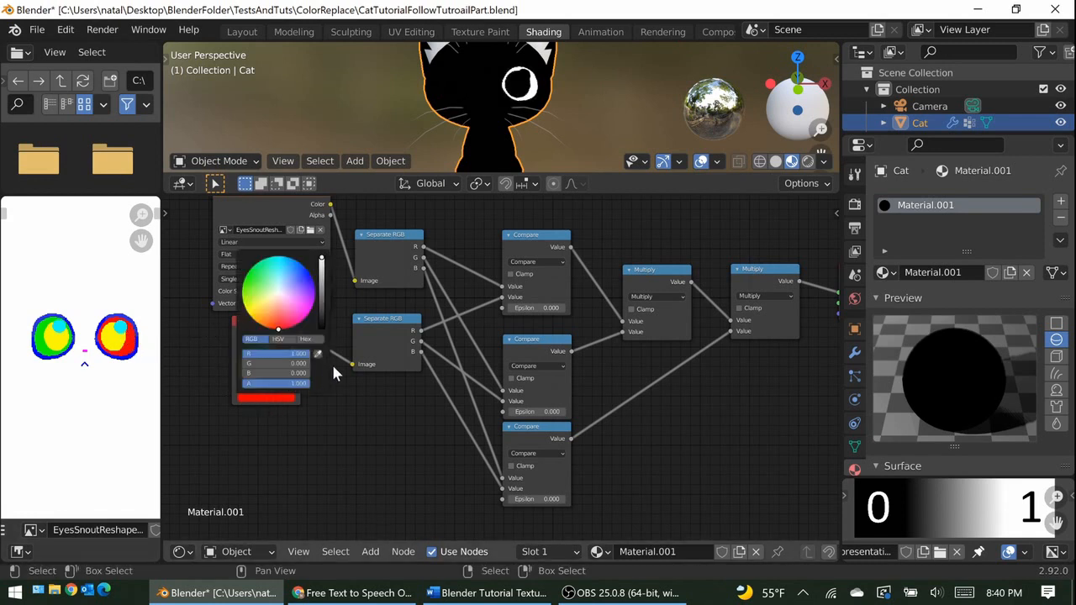
left_click(317, 356)
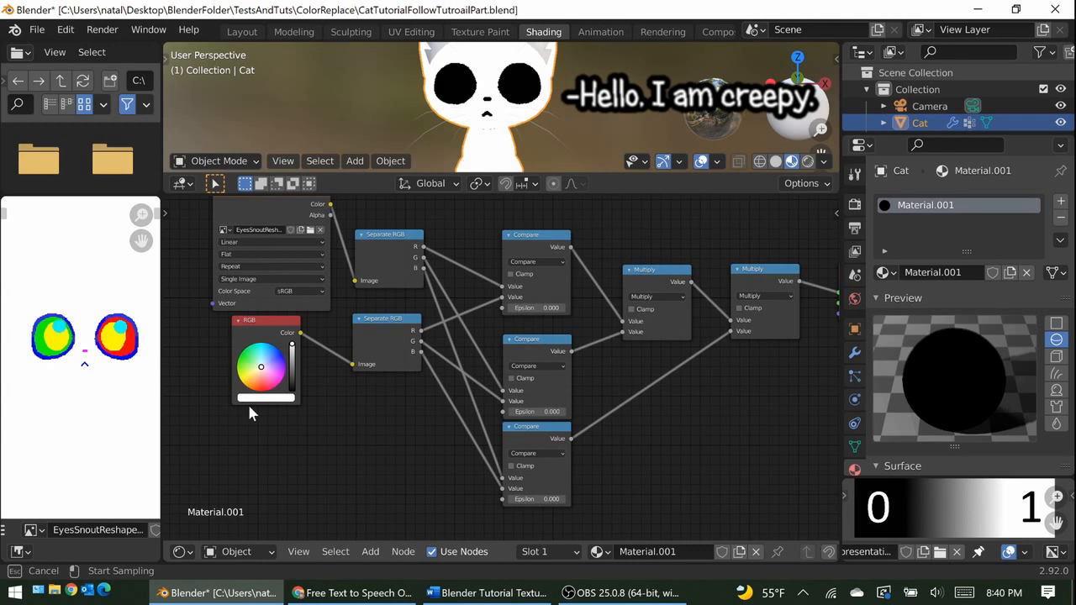
left_click(257, 400)
left_click(318, 356)
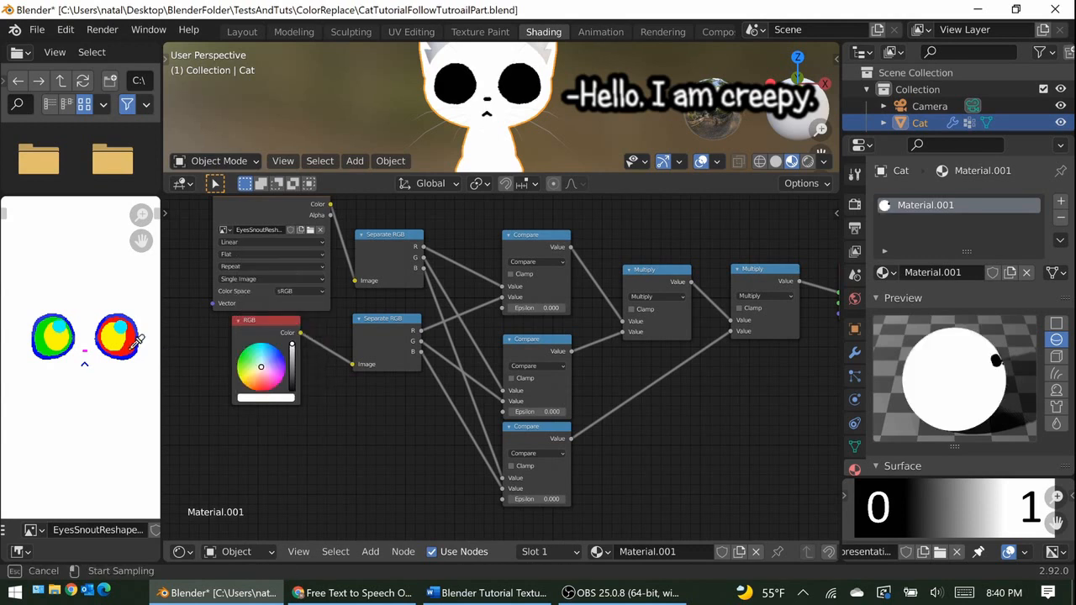
left_click(112, 335)
Sample the eye texture's red as the RGB node's test colour and save the file.
left_click(284, 398)
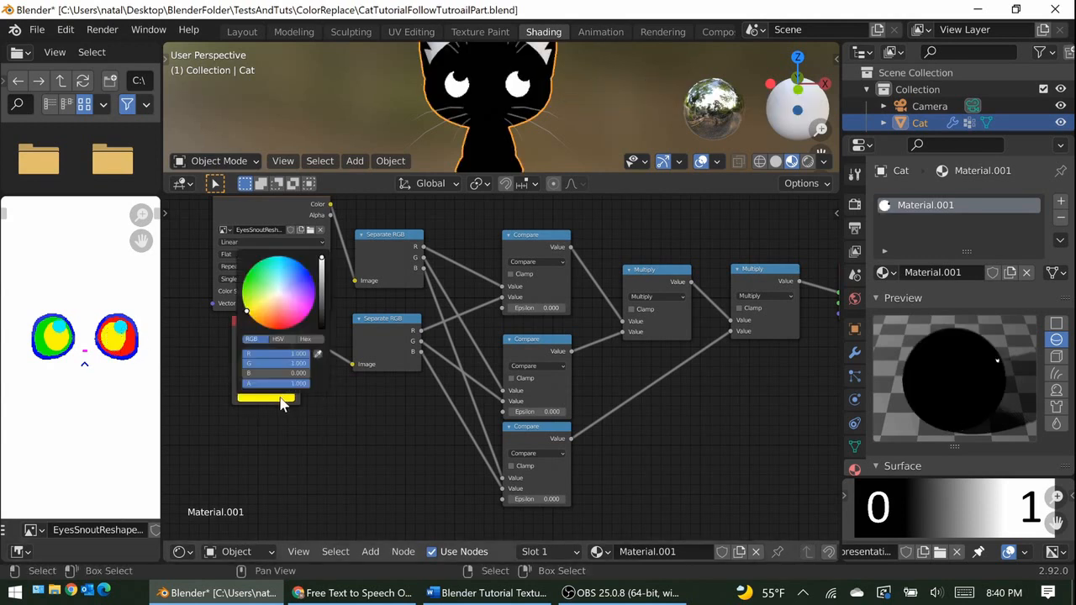
left_click(318, 356)
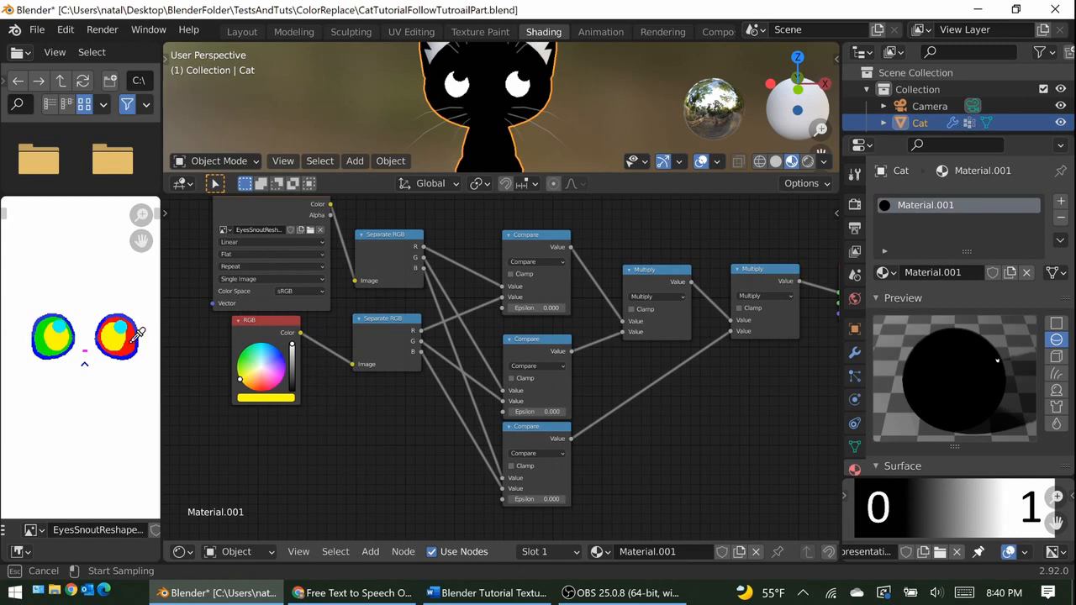
left_click(132, 352)
key("ctrl+s")
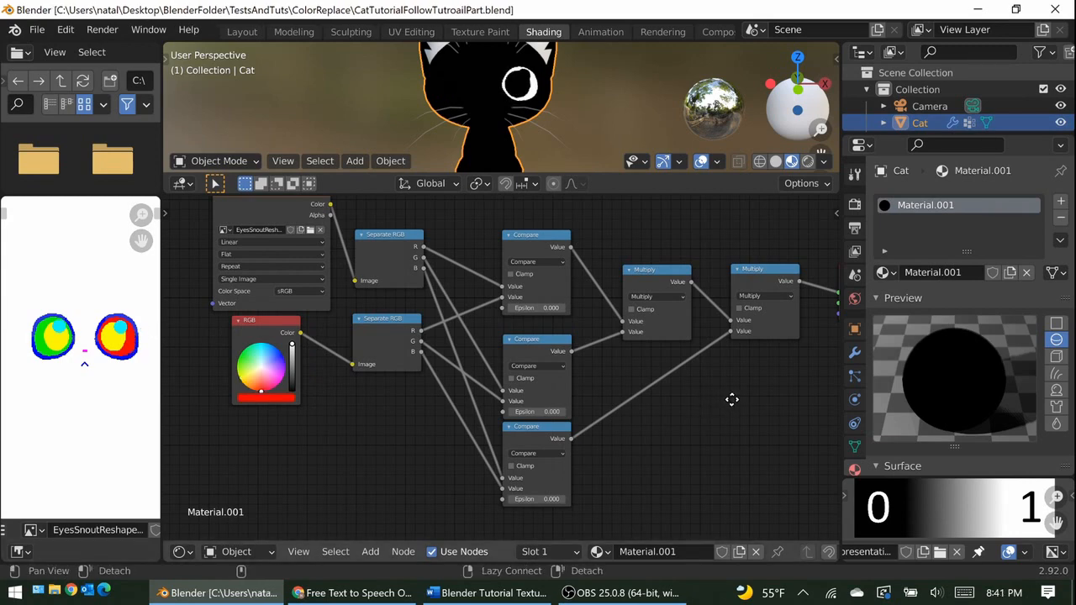
Move the Material Output node far to the right of the last Multiply node to make room for more nodes.
middle_click_drag(733, 399, 510, 406)
scroll(634, 347, "up", 3)
left_click(656, 245)
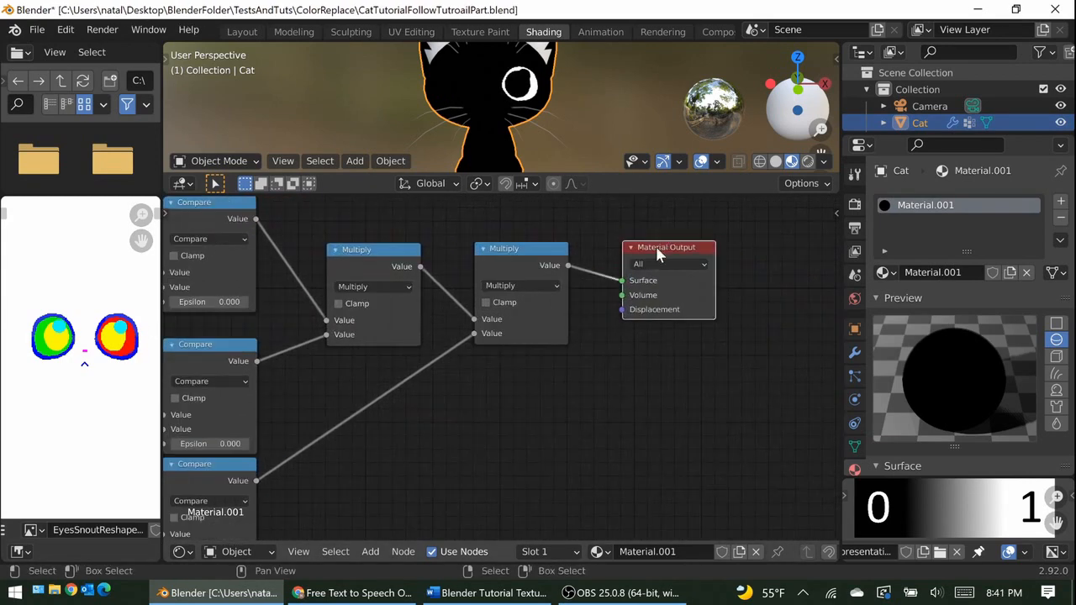
left_click_drag(842, 236, 207, 264)
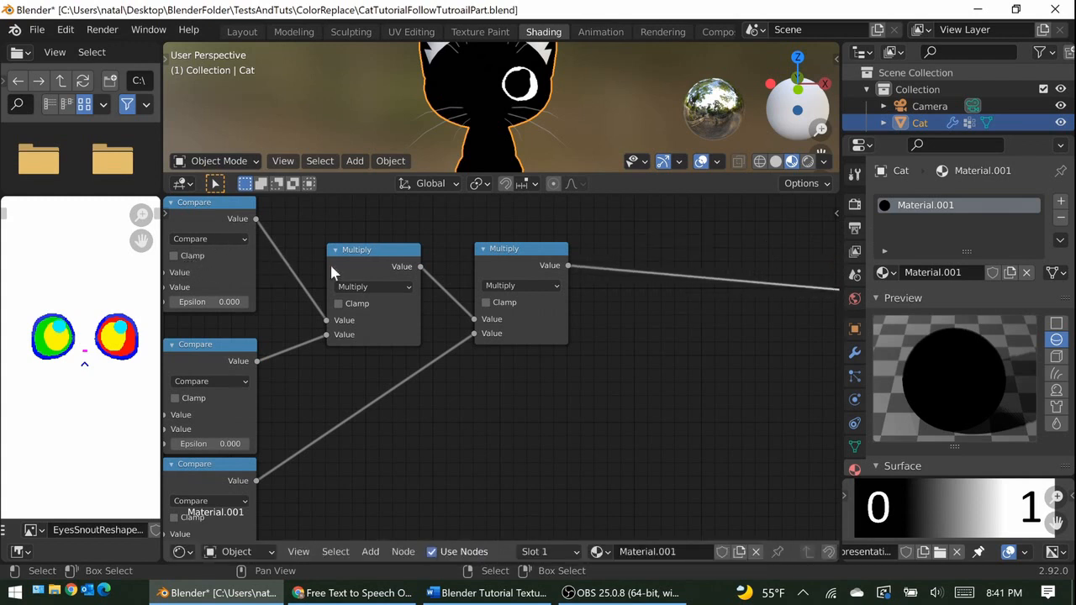
left_click_drag(555, 282, 374, 297, "alt")
scroll(482, 364, "down", 2)
left_click_drag(694, 389, 654, 389, "alt")
key("g")
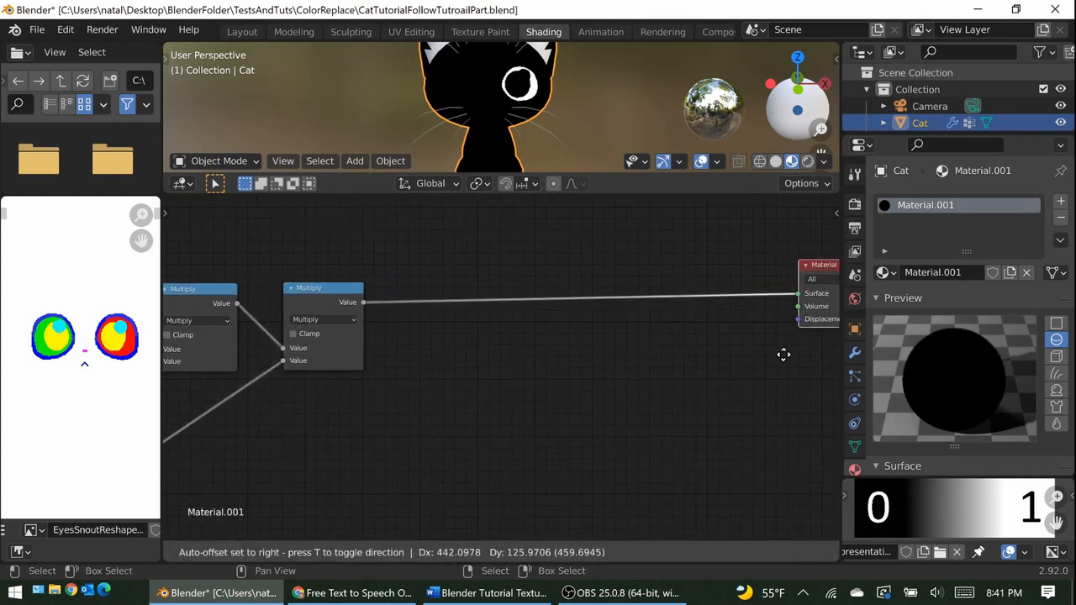
left_click(774, 376)
scroll(693, 379, "down", 5)
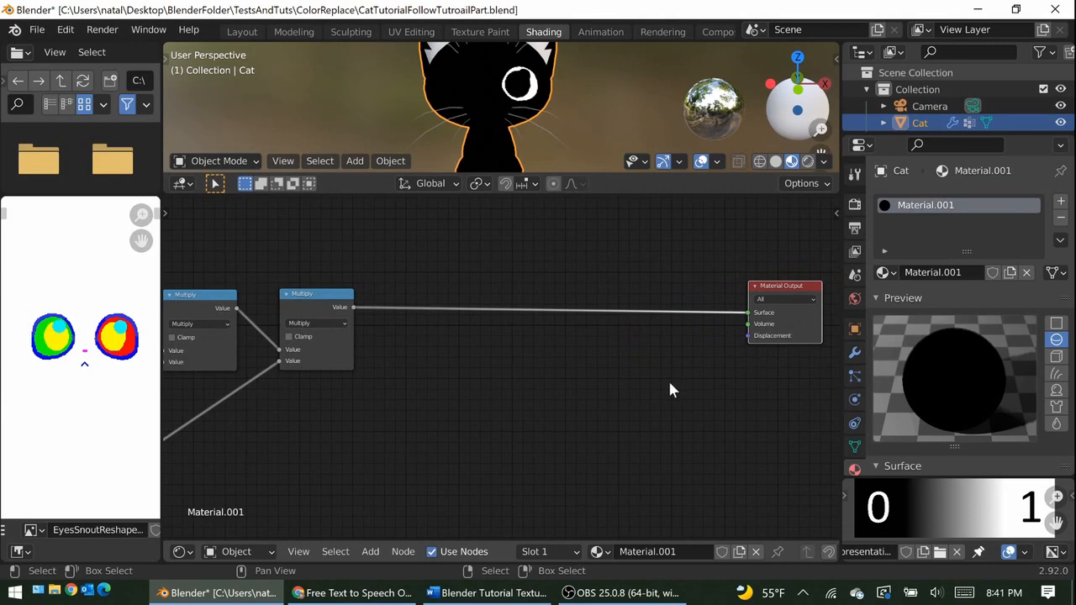
scroll(471, 356, "up", 2)
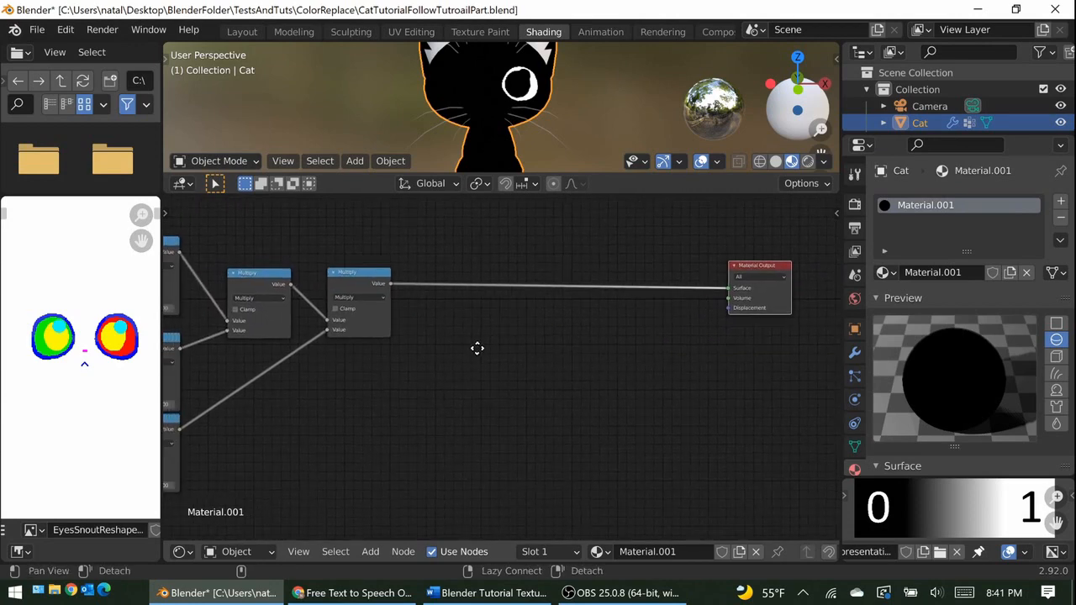
Insert a MixRGB node between the last Multiply and Material Output, with the Multiply value driving its Fac.
key("shift+a")
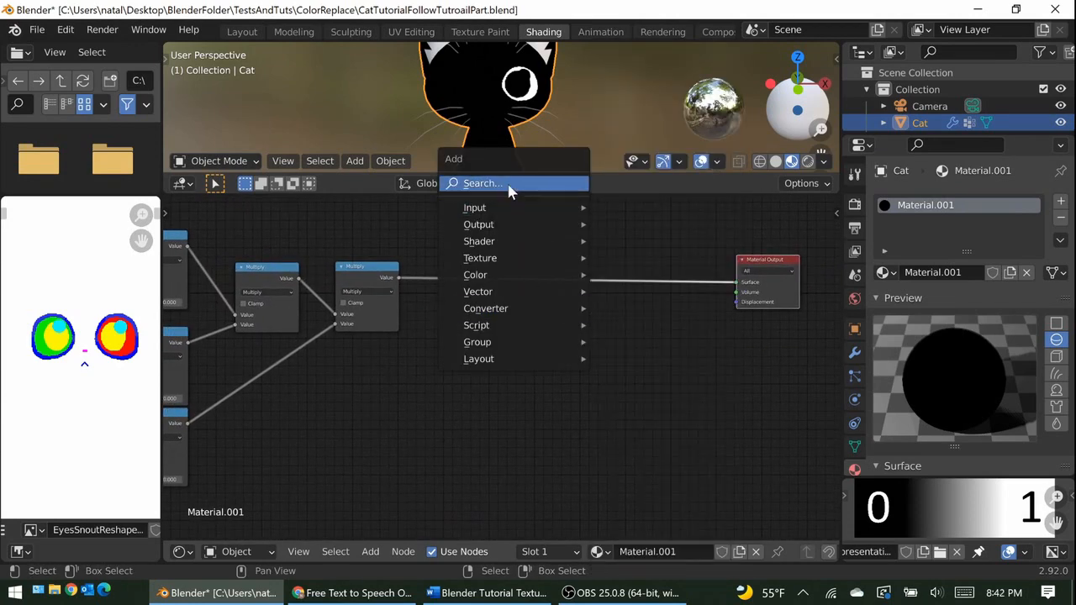
left_click(508, 191)
type("mix")
key("Return")
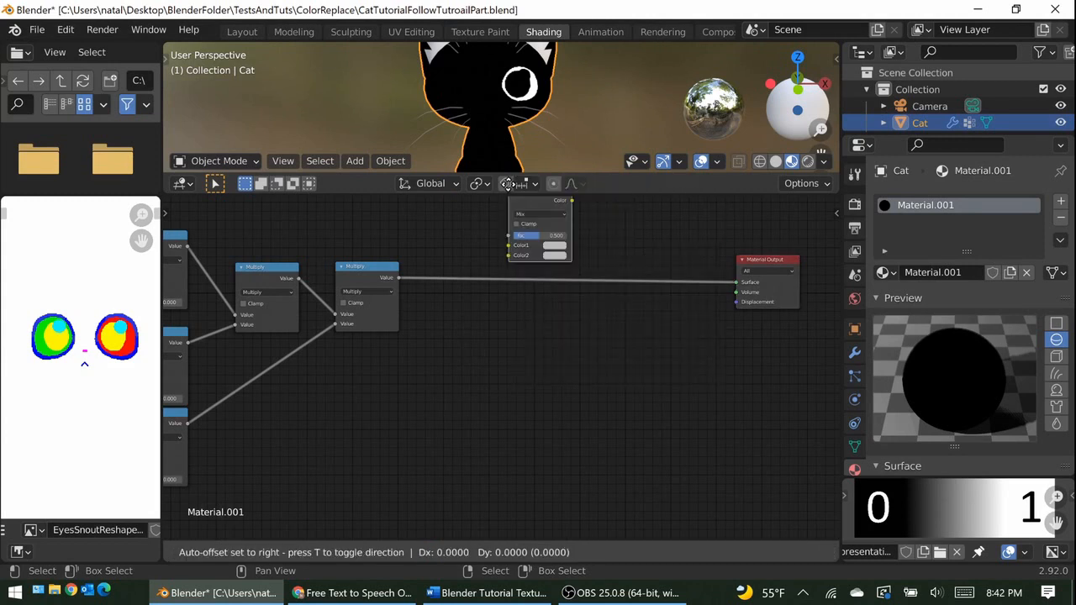
left_click(512, 241)
left_click_drag(514, 299, 515, 290)
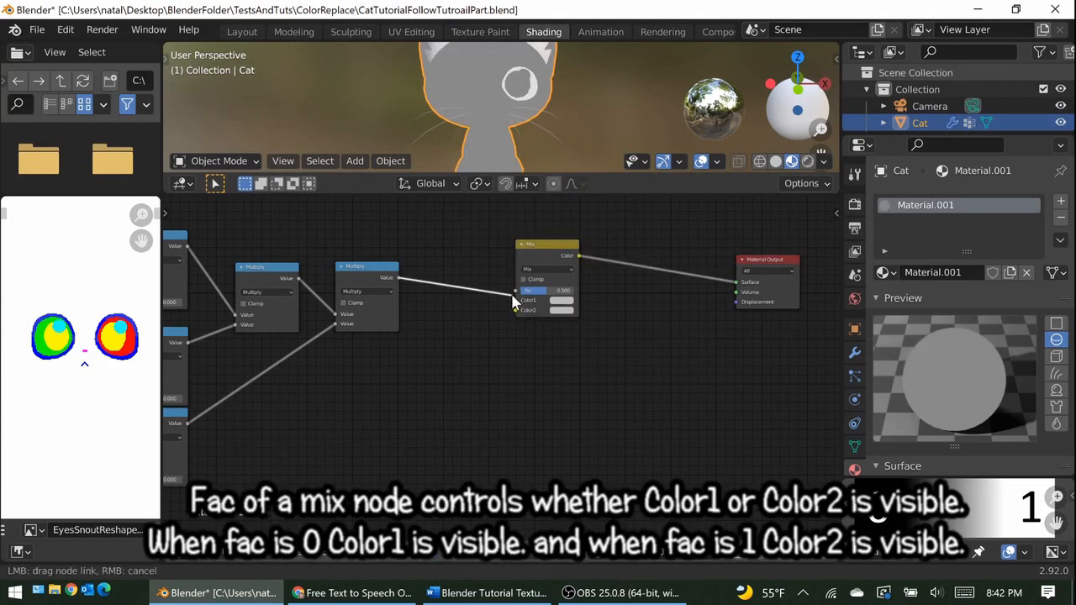
Set the Mix node's Color1 to magenta-pink and its Color2 to green.
left_click(563, 307)
left_click(603, 231)
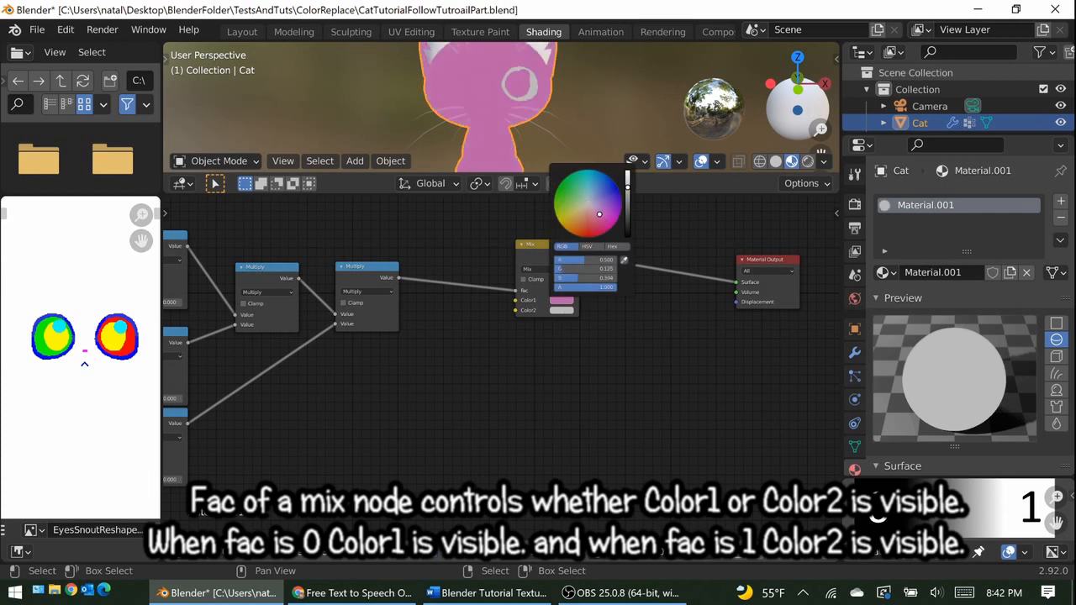
left_click_drag(603, 231, 605, 232)
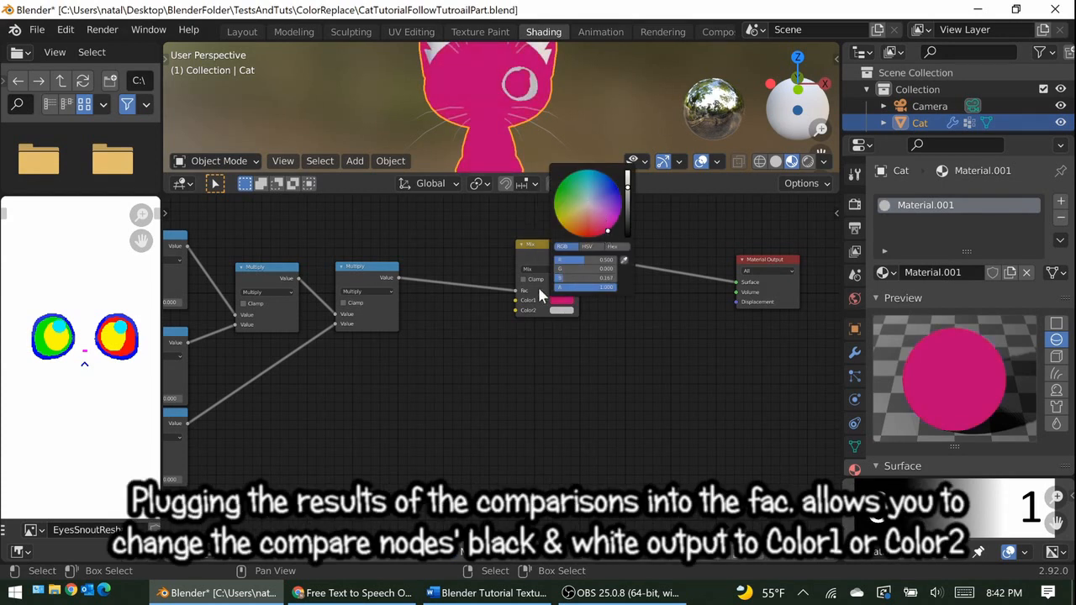
left_click(561, 310)
left_click_drag(586, 212, 574, 181)
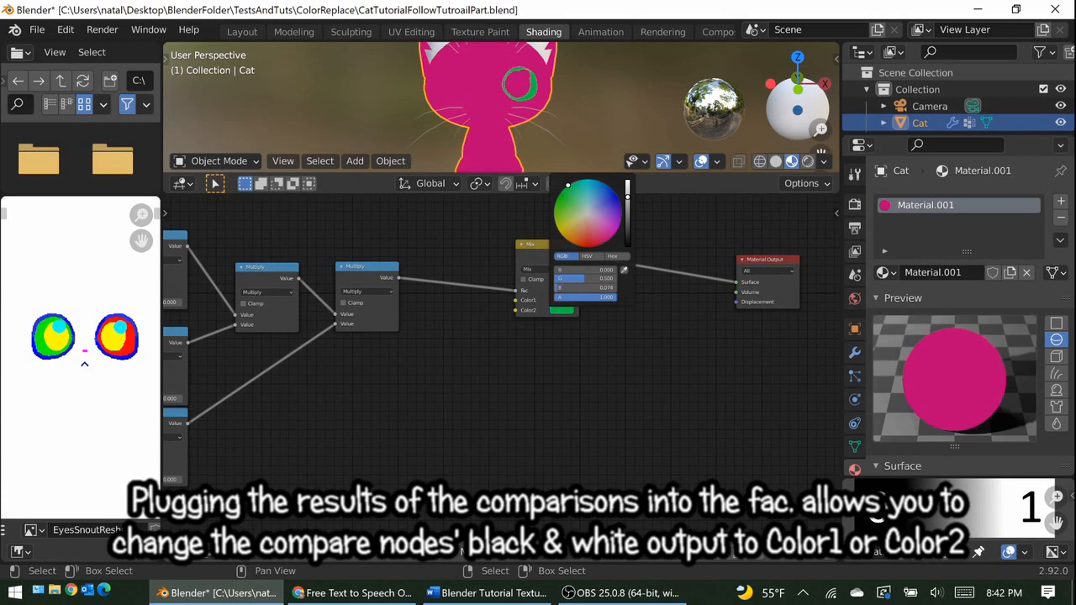
Insert an Invert node on the link between the last Multiply node and the Mix node's Fac.
key("shift+a")
left_click(483, 289)
type("inv")
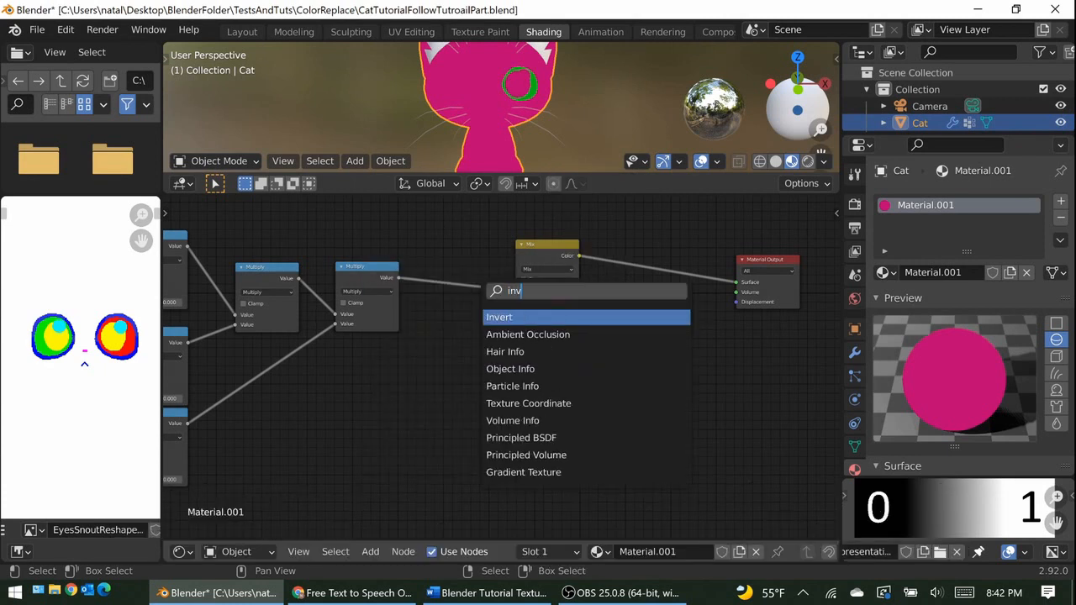
key("Return")
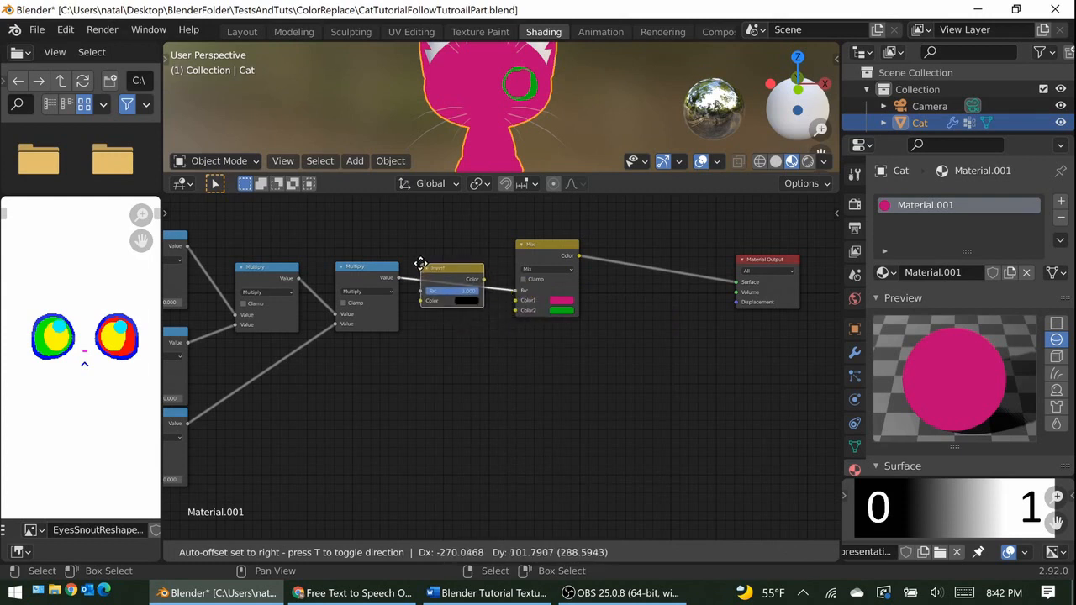
left_click(420, 263)
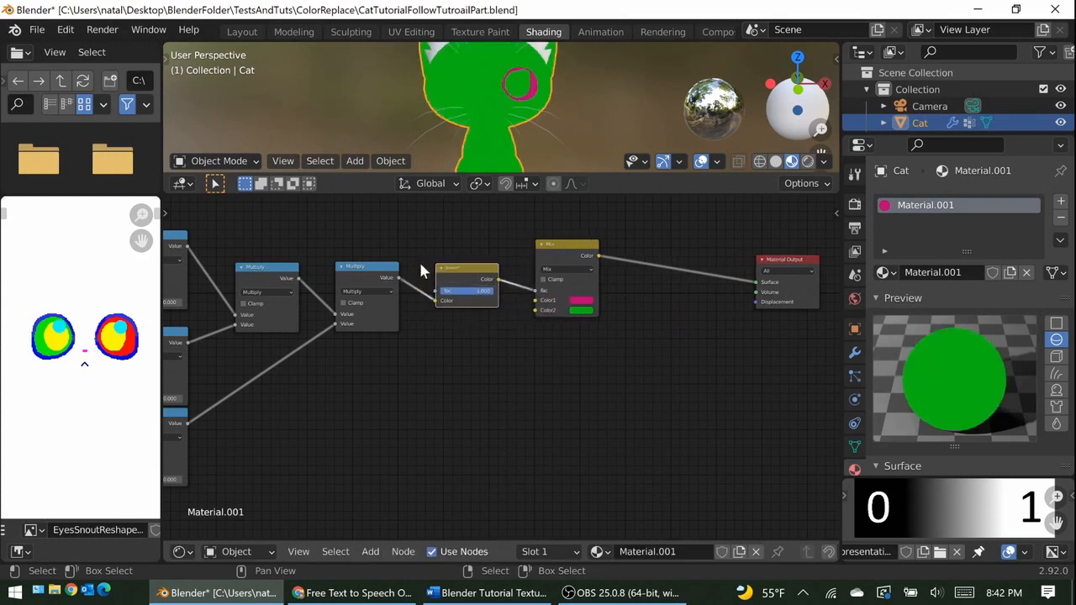
Change the Mix node's Color1 to a bright, pale yellow-green.
left_click(580, 300)
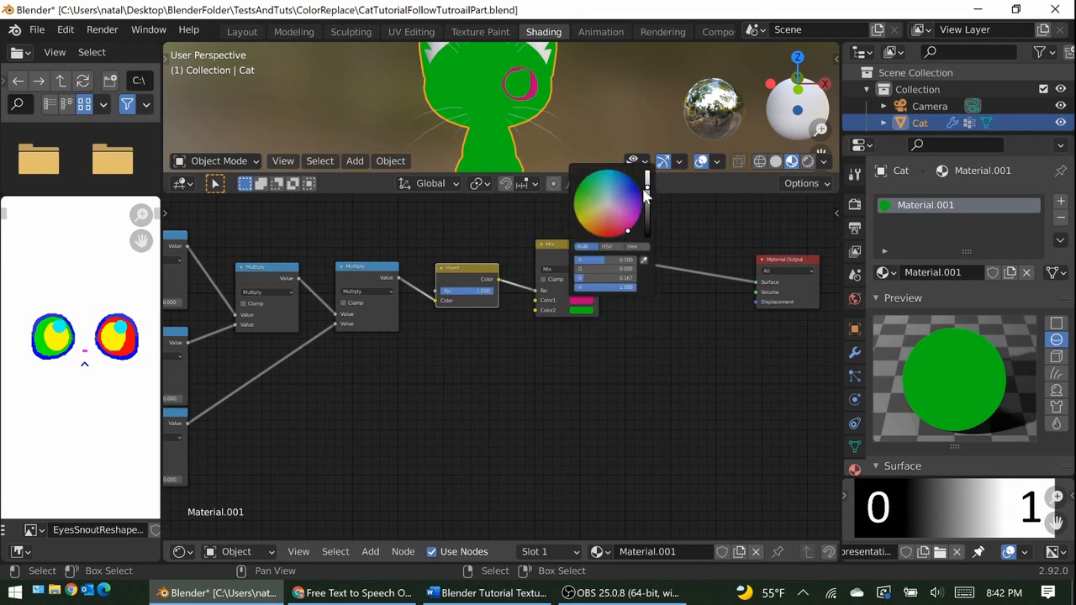
left_click_drag(586, 207, 591, 208)
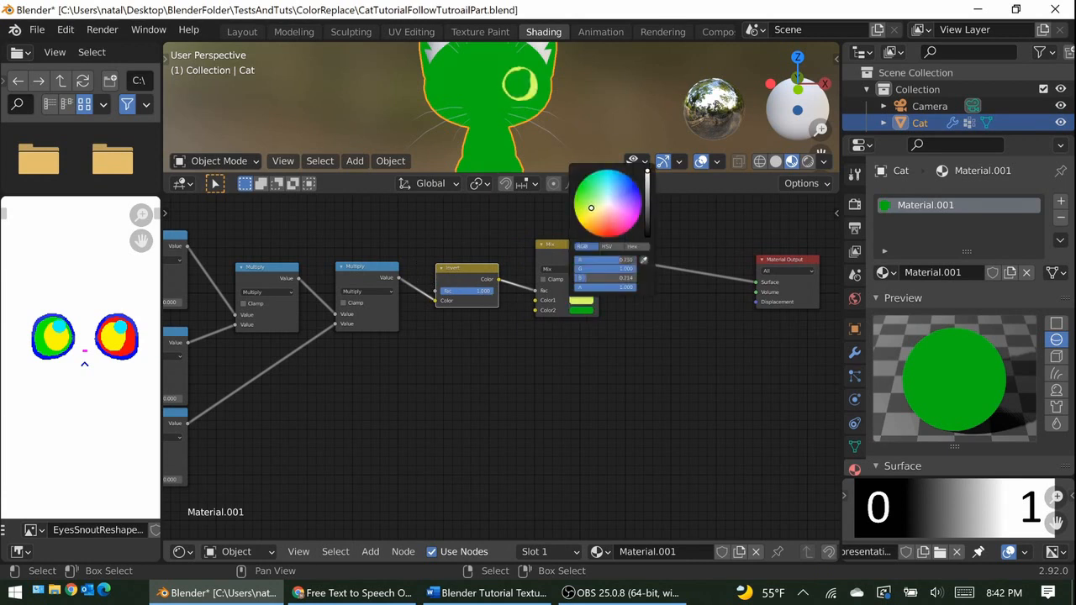
Change the Mix node's Color2 to a muted pink.
left_click(577, 310)
left_click(614, 224)
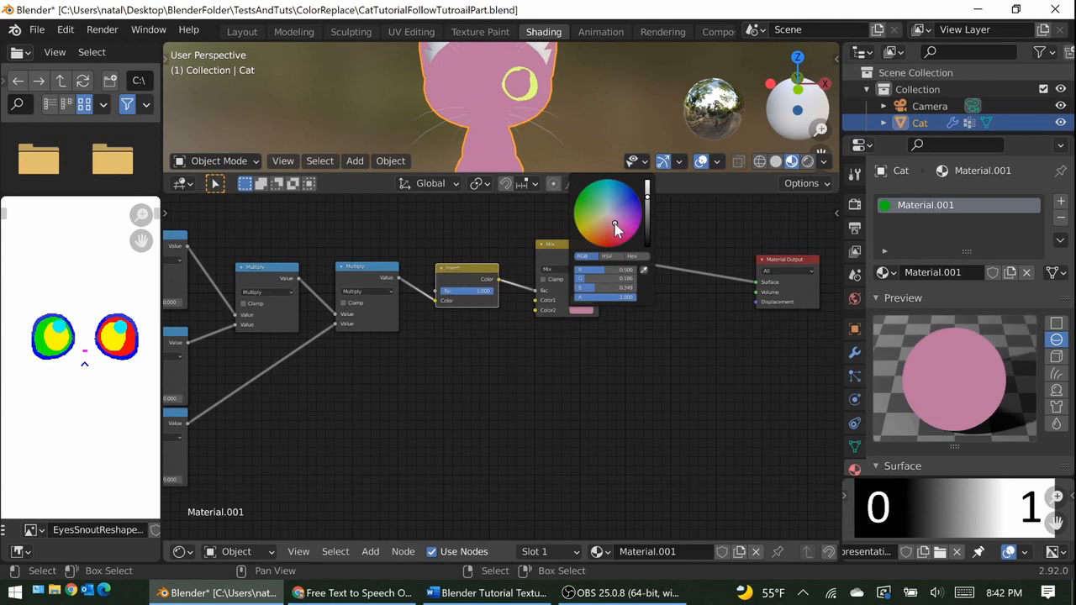
Make a node group from all nodes between the image texture and RGB inputs and the Material Output, including the Mix node.
middle_click_drag(345, 330, 545, 375)
scroll(468, 332, "down", 1)
scroll(504, 357, "down", 1)
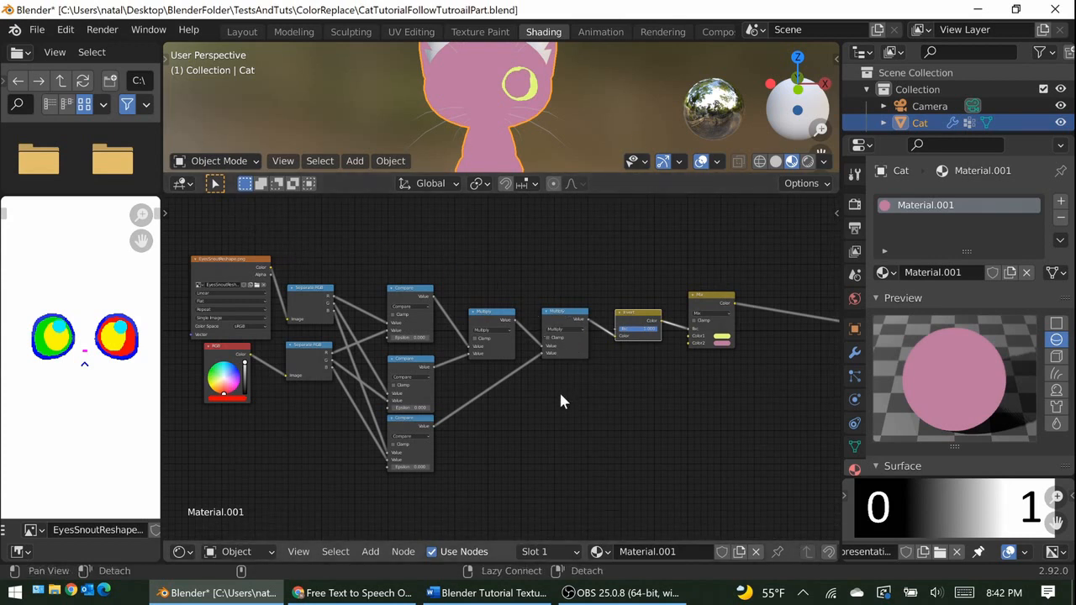
middle_click_drag(558, 394, 545, 394)
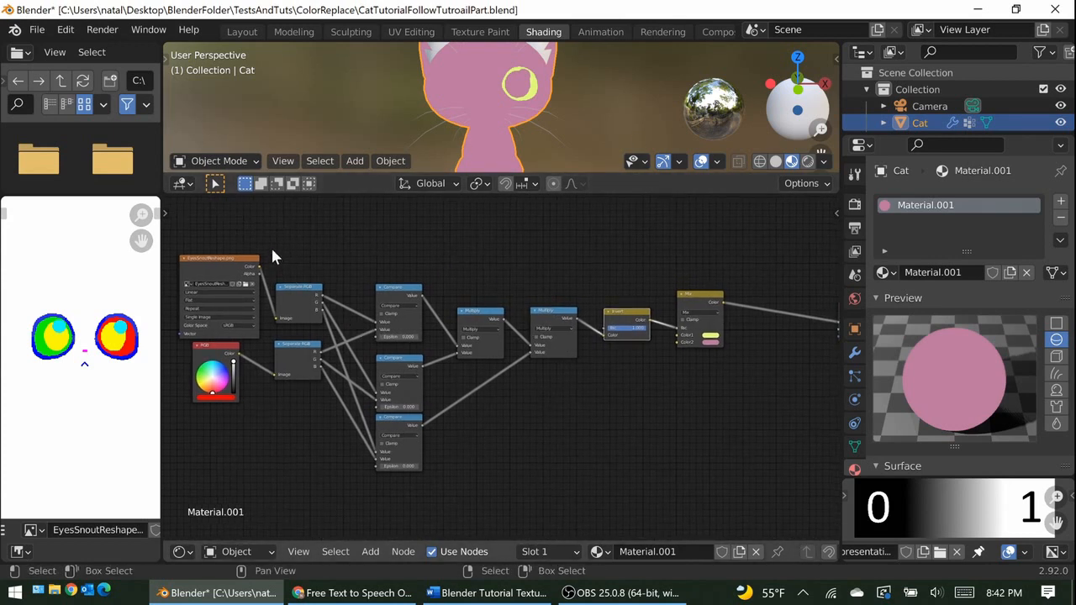
left_click_drag(267, 244, 745, 496)
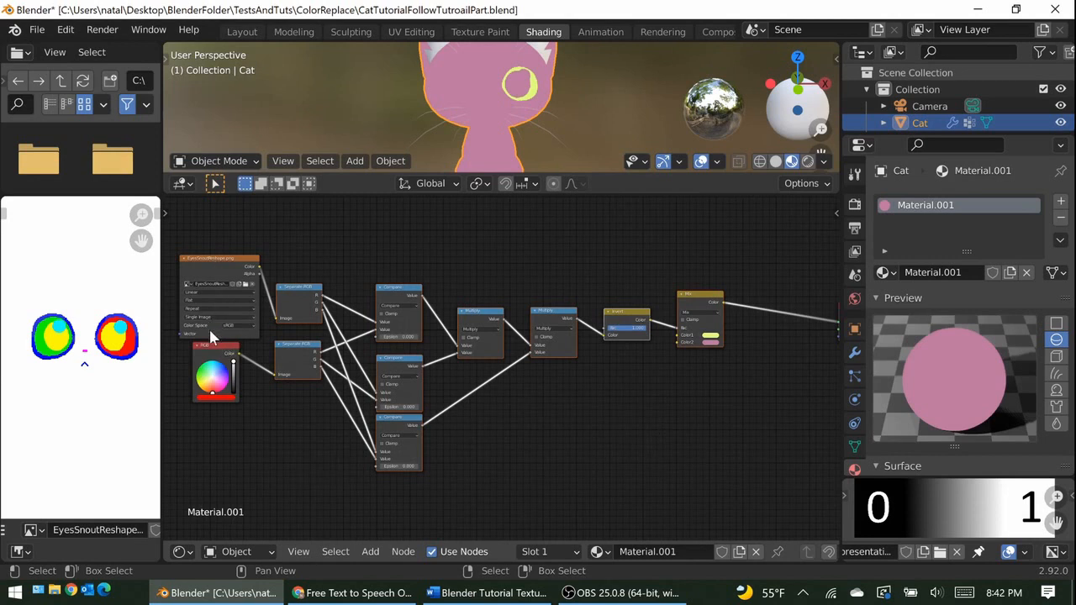
key("shift+a")
mouse_move(502, 494)
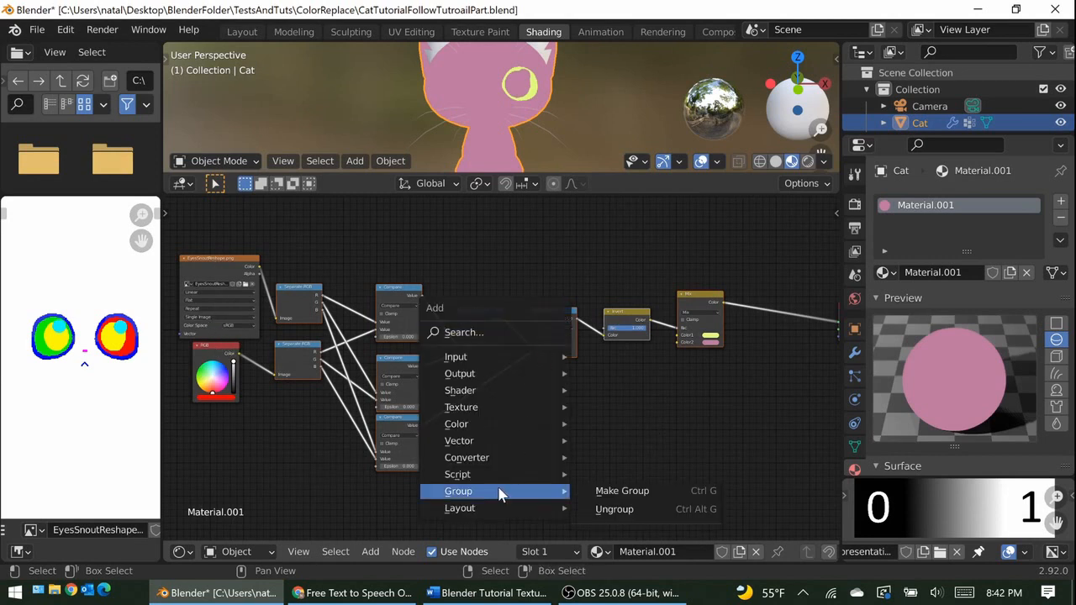
left_click(606, 493)
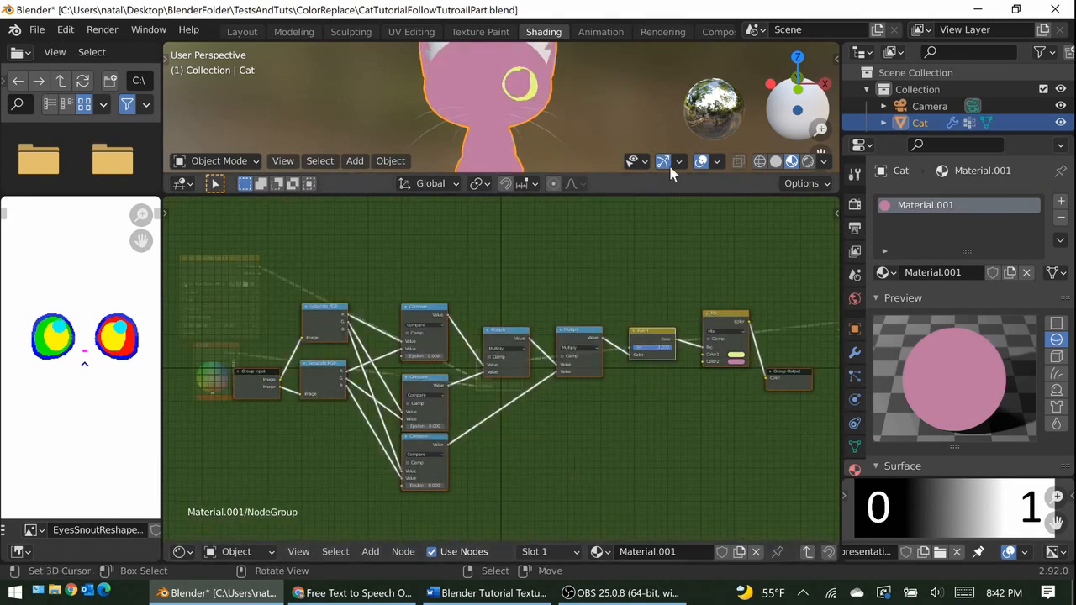
Rename the node group's second Image input to IsolateColor.
left_click(258, 379)
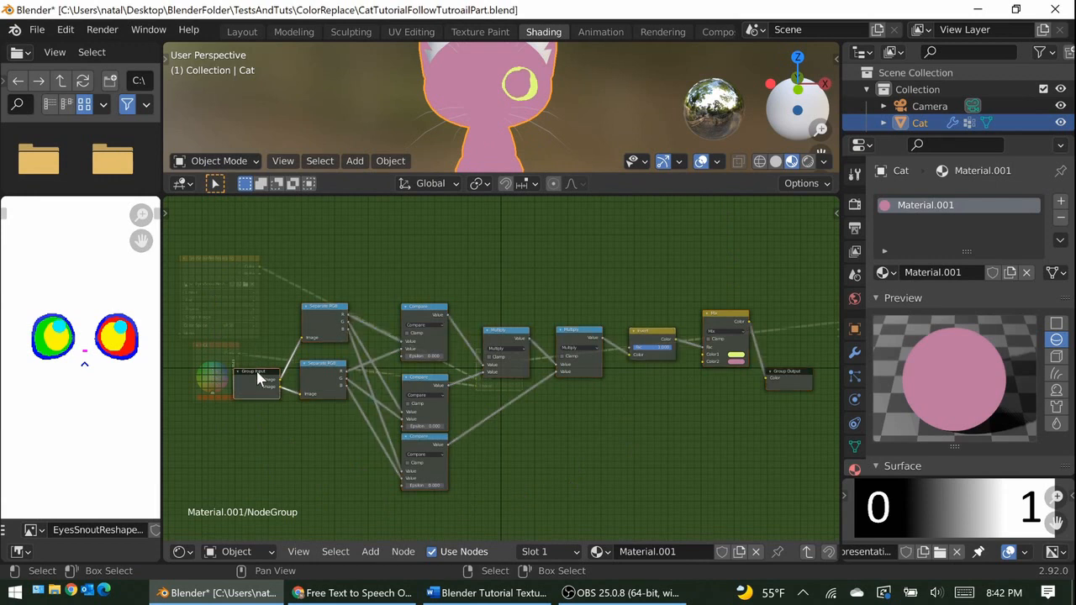
key("n")
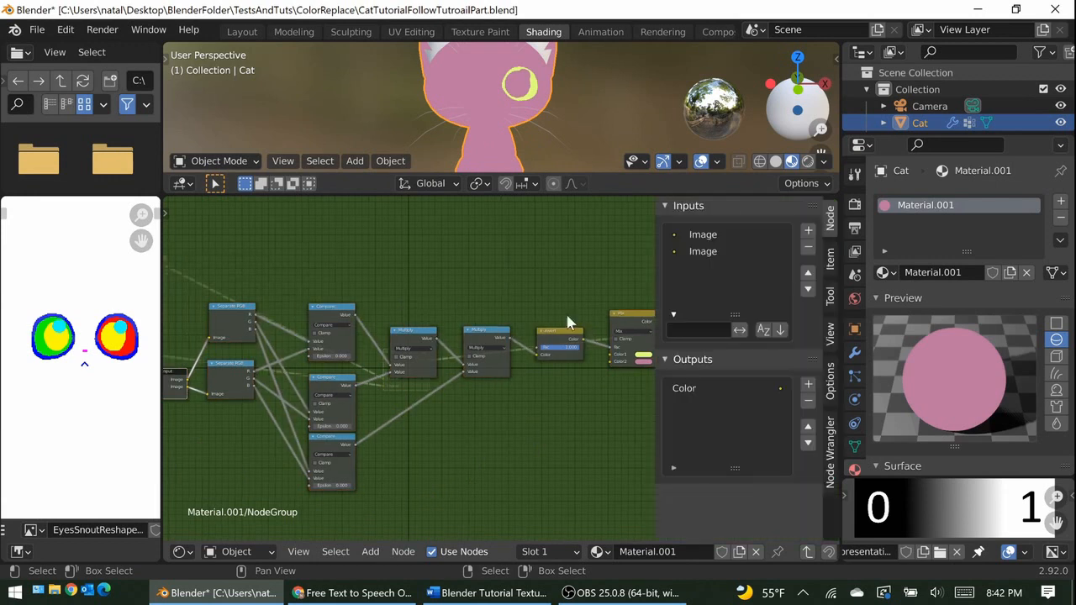
left_click(700, 254)
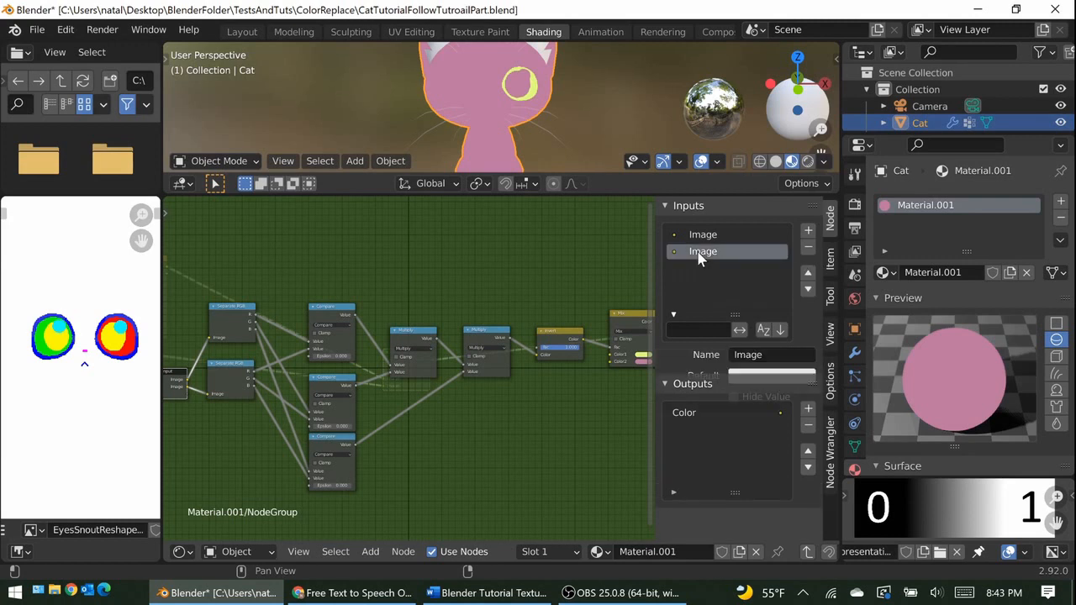
left_click(740, 354)
type("Isolate")
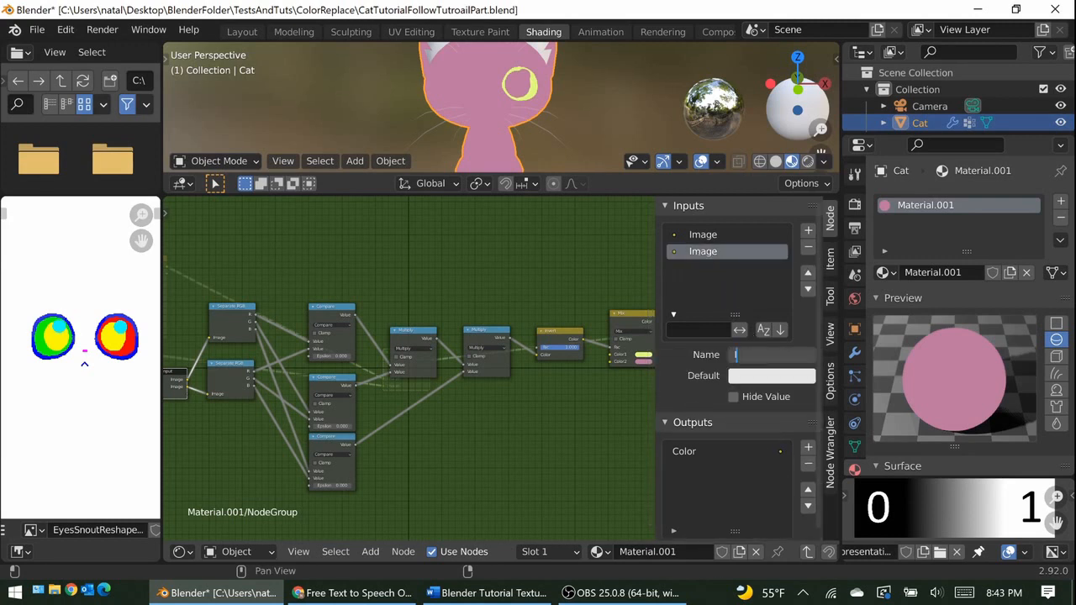
type("Color")
key("Return")
middle_click_drag(205, 418, 296, 371)
key("n")
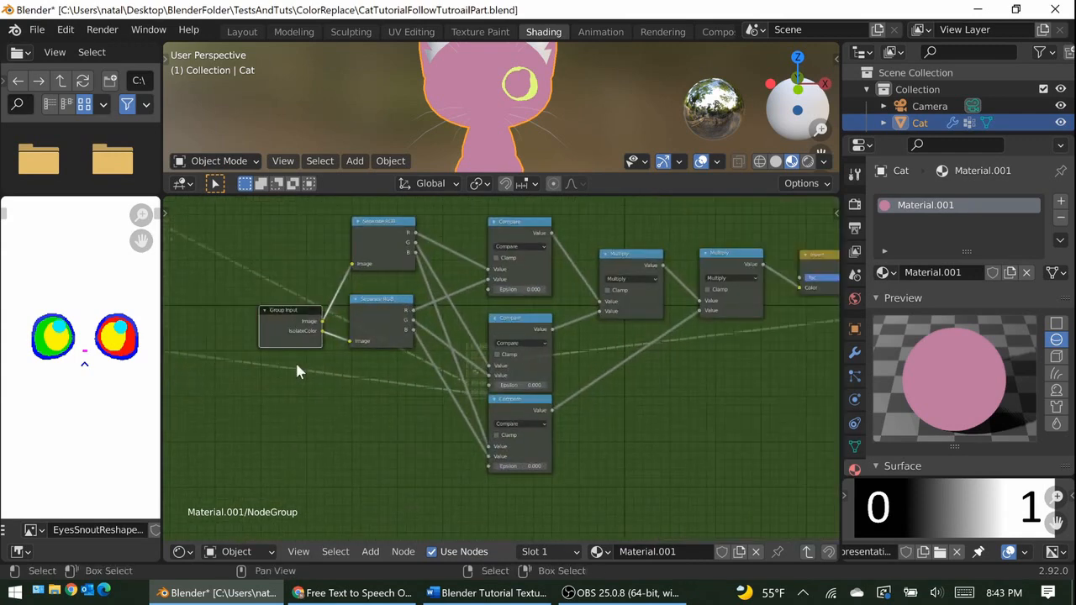
Expose the Mix node's Color1 as a group input and name it Replacement.
scroll(386, 373, "up", 1)
middle_click_drag(387, 374, 283, 376)
scroll(309, 376, "down", 1)
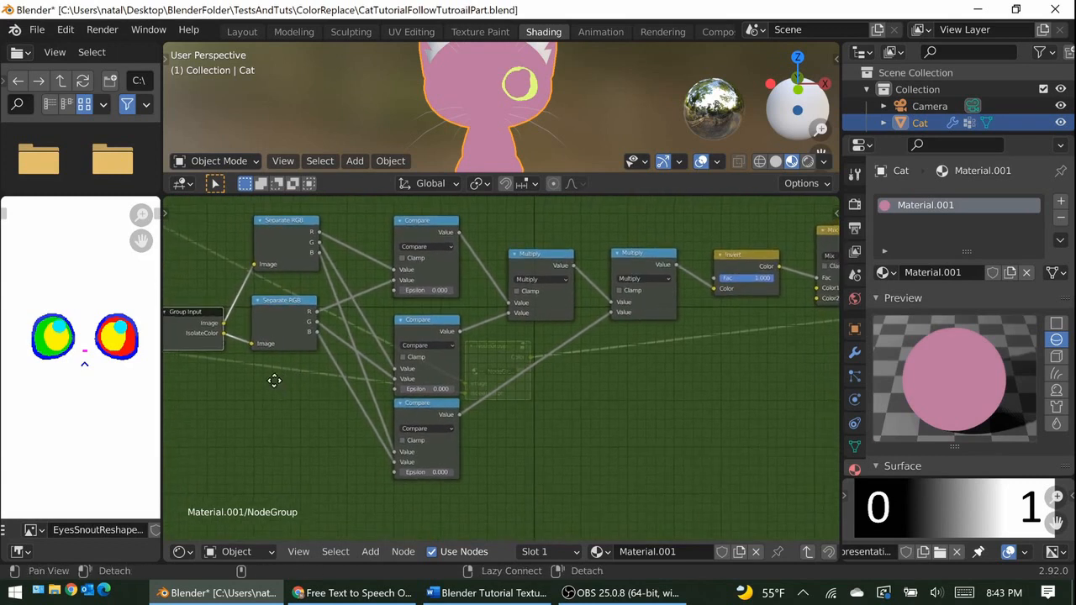
left_click_drag(211, 337, 809, 293)
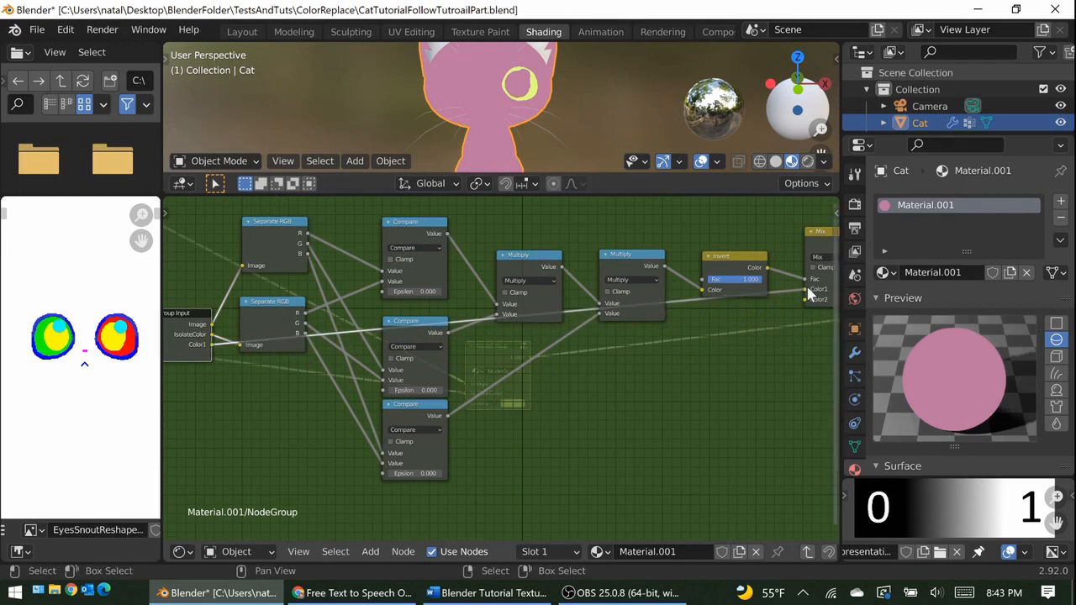
key("n")
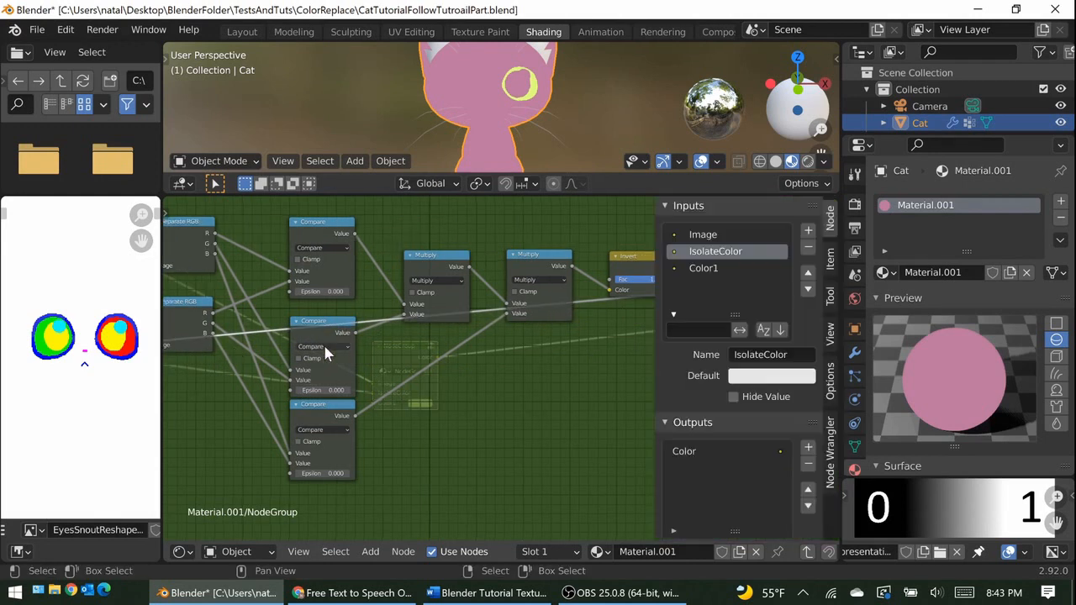
left_click(704, 268)
left_click(761, 355)
type("Replacement")
key("Return")
key("n")
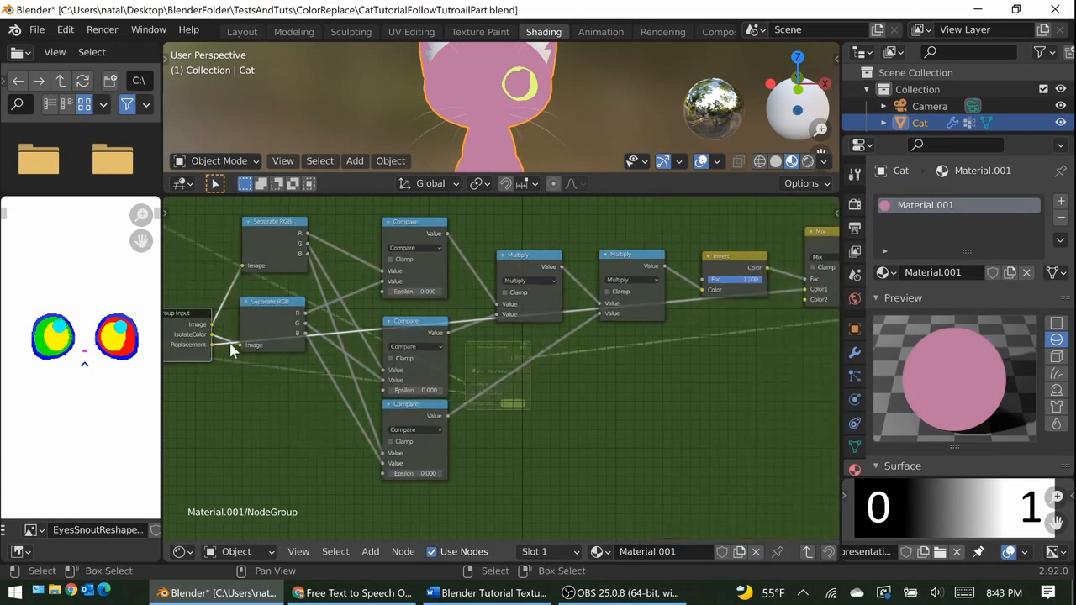
Expose the Mix node's Color2 as a group input named Background and leave the group.
left_click_drag(211, 354, 806, 299)
key("n")
left_click(723, 285)
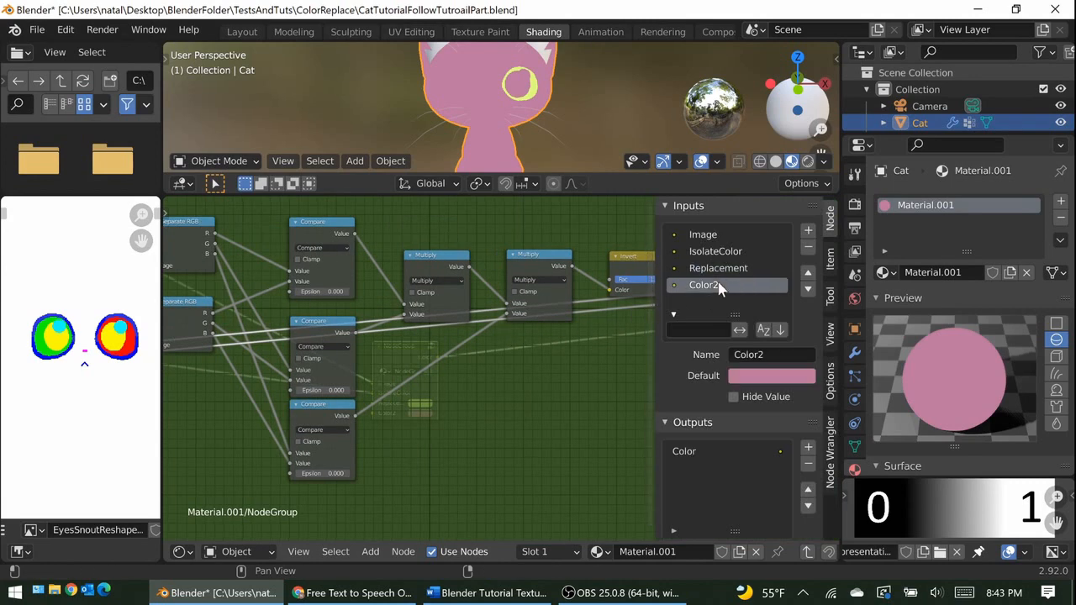
left_click(756, 355)
type("Background")
key("Return")
key("n")
key("Tab")
Rename the node group ReplaceColor with a fake user enabled, and save the file.
middle_click_drag(481, 376, 535, 377)
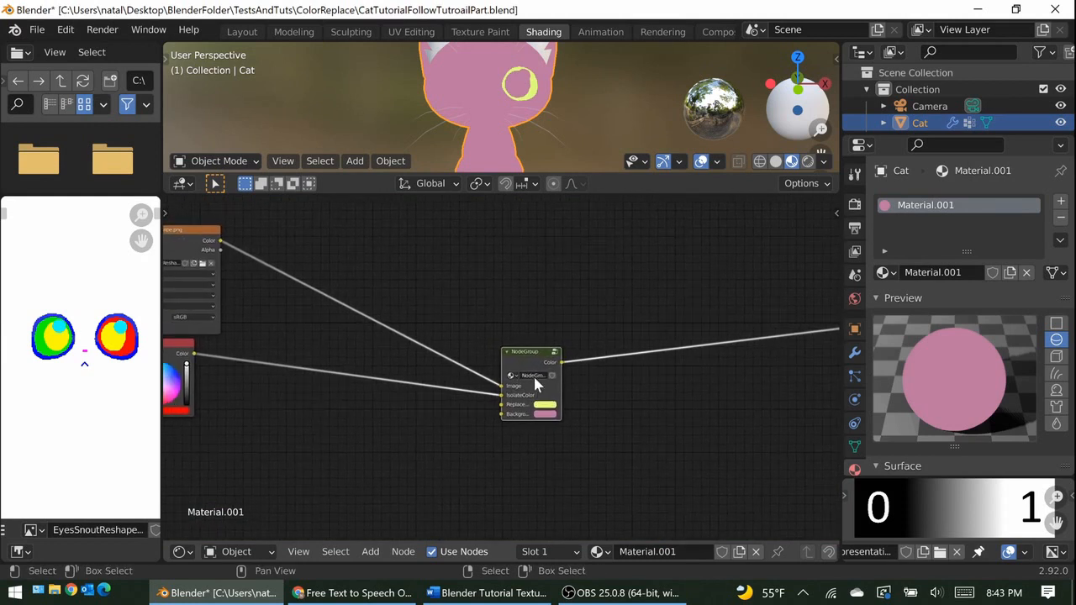
scroll(533, 382, "up", 3)
double_click(542, 381)
type("ReplaceColor")
key("Return")
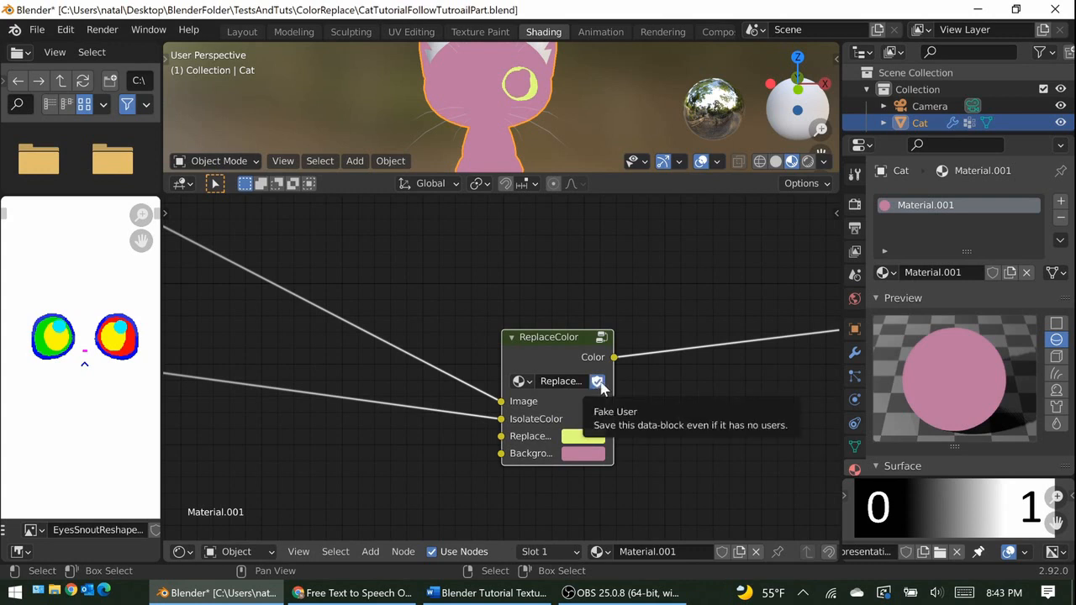
key("ctrl+s")
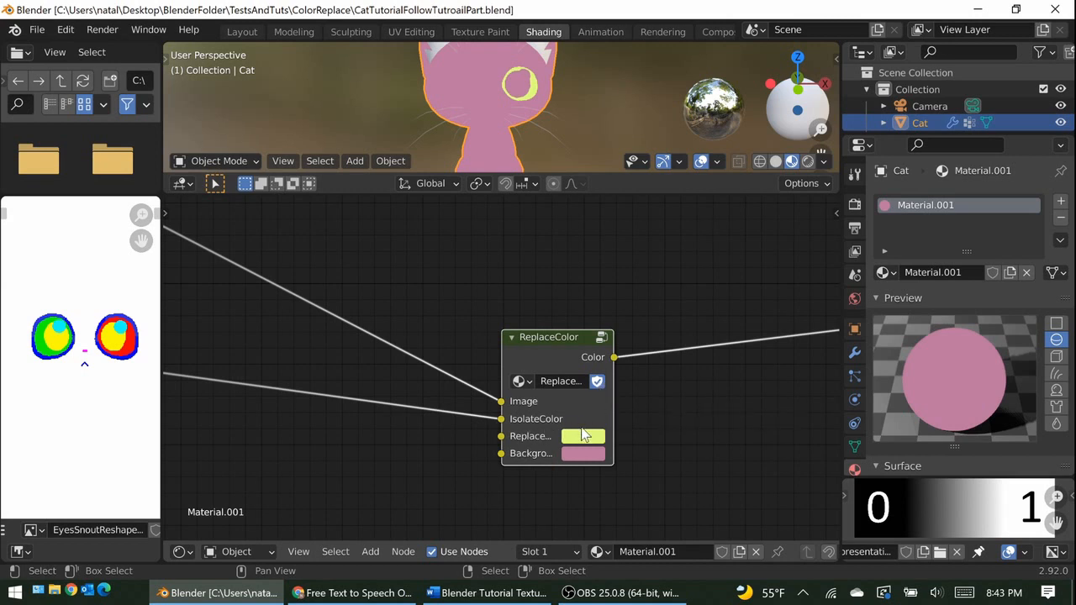
Delete the RGB node and set ReplaceColor's IsolateColor to the red sampled from the eye texture.
scroll(555, 428, "up", 2)
scroll(542, 423, "down", 6)
left_click_drag(311, 308, 440, 371, "alt")
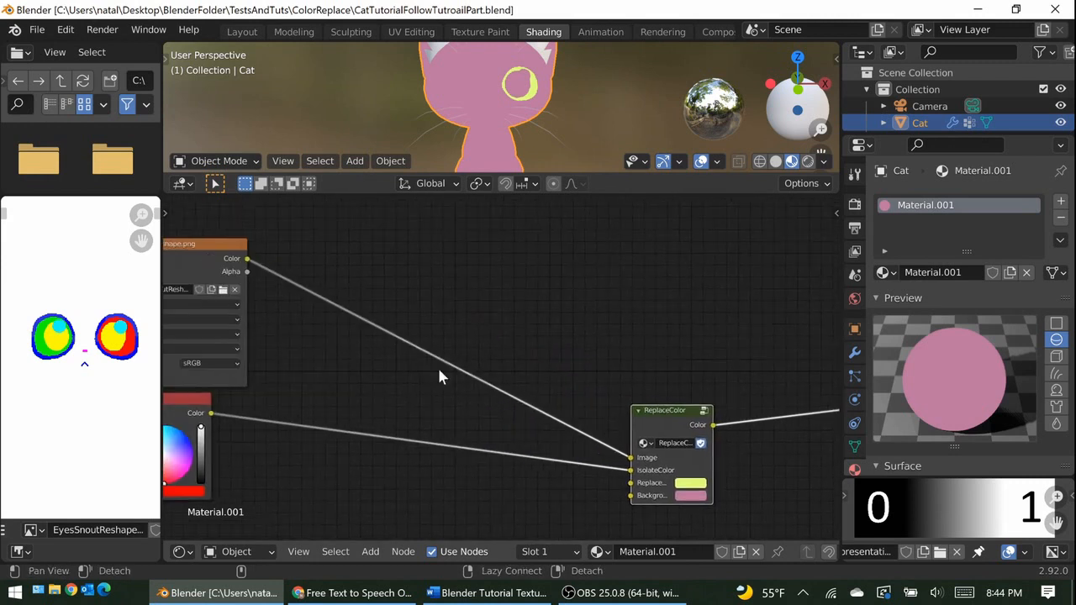
scroll(439, 376, "down", 1)
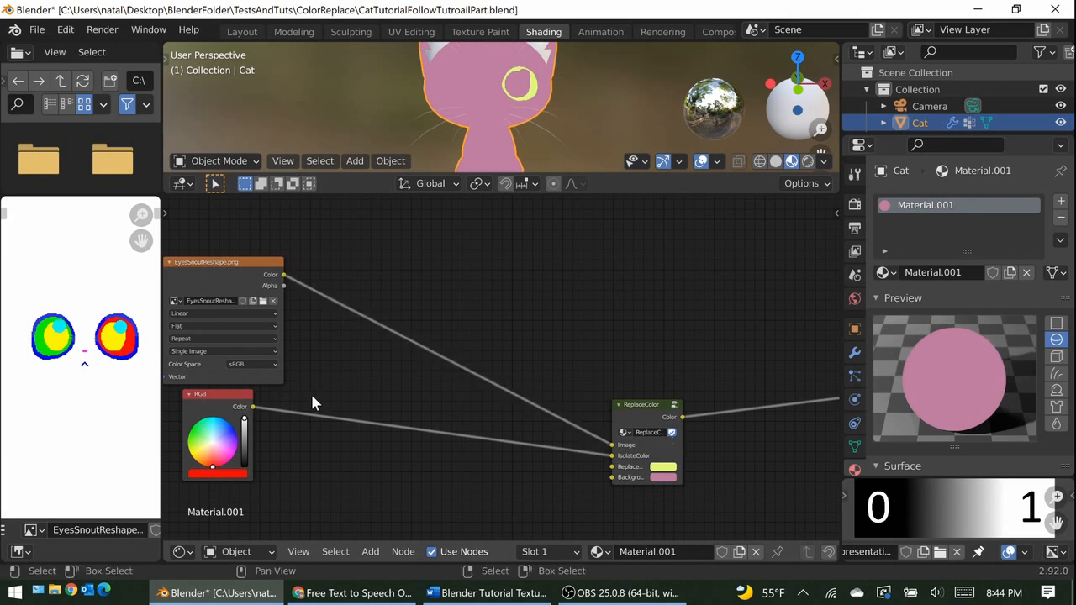
left_click(239, 407)
key("Delete")
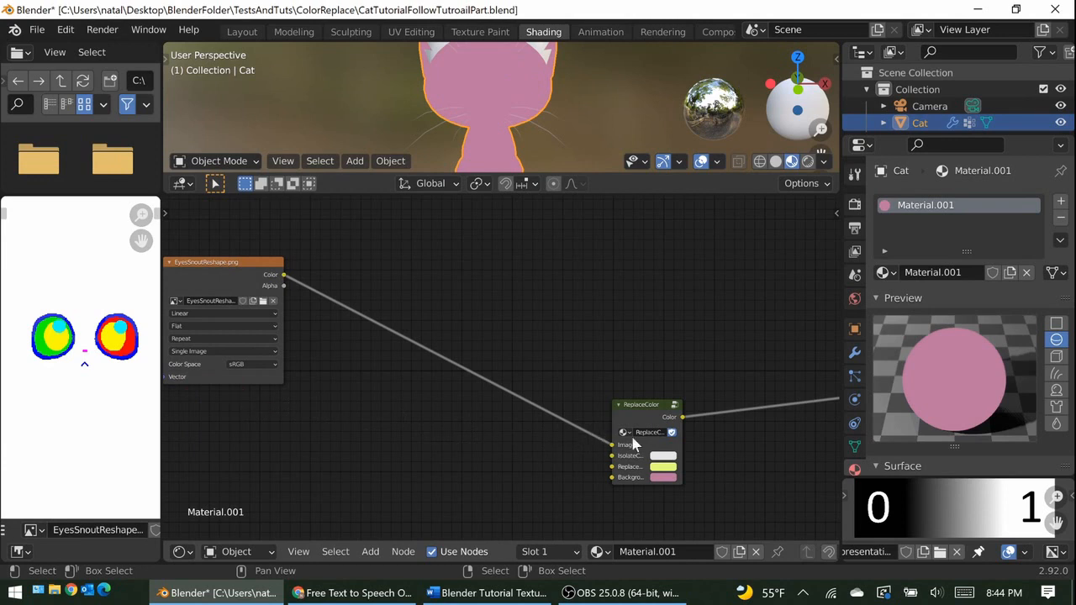
left_click(662, 456)
left_click(732, 411)
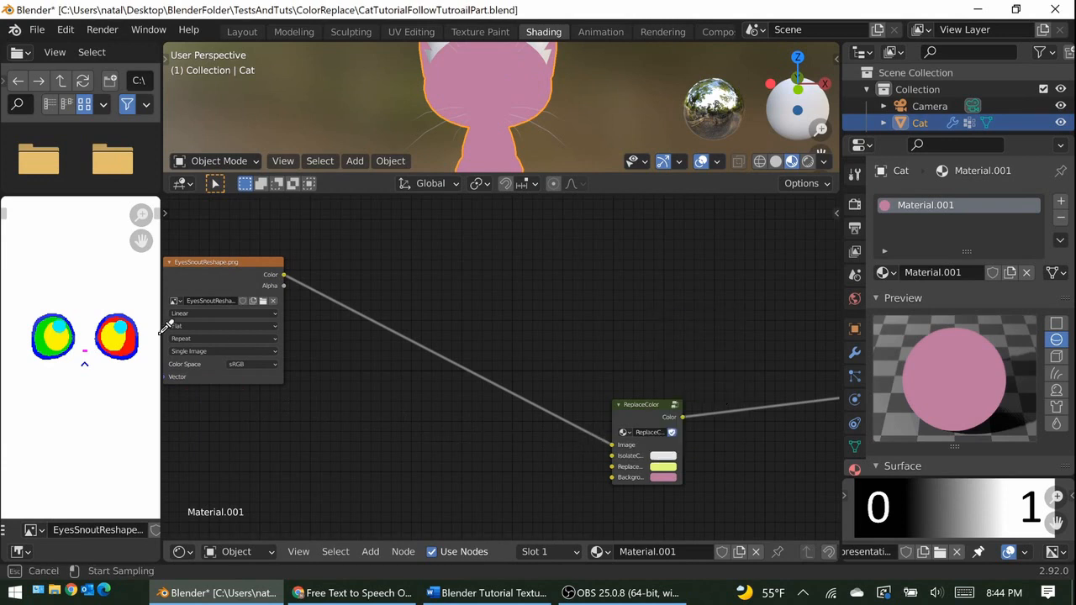
left_click(131, 341)
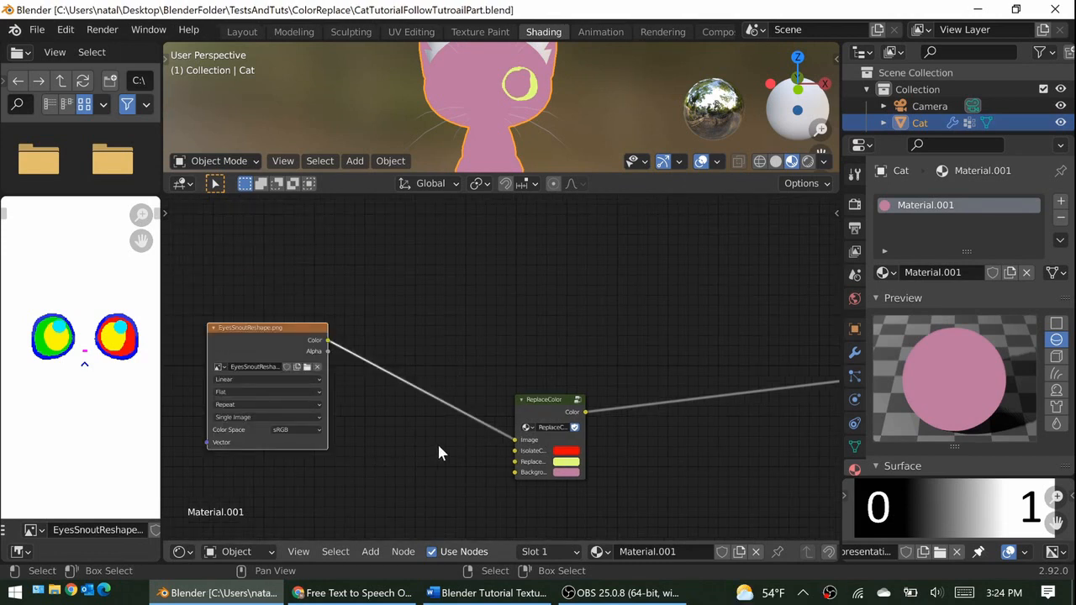
Duplicate the ReplaceColor node below and before the original, and feed the texture's Color into the copy's Image input.
middle_click_drag(691, 343, 507, 311)
left_click(390, 352)
left_click_drag(390, 357, 557, 304)
key("shift+d")
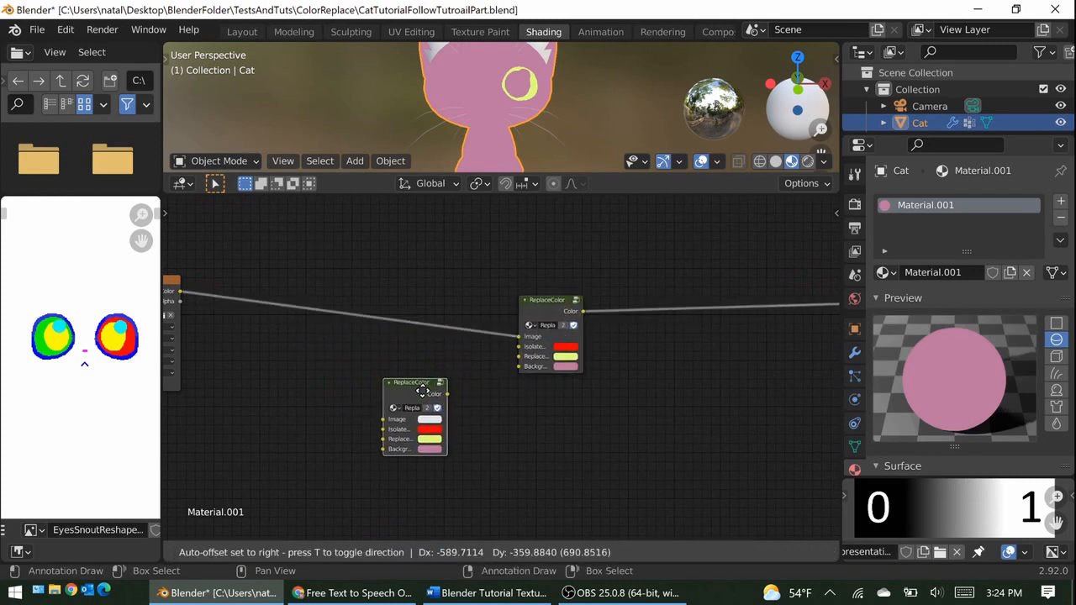
left_click(405, 401)
left_click_drag(179, 291, 383, 418)
Set the duplicate's IsolateColor to the yellow sampled from the eye texture and its Replacement to black.
left_click(431, 431)
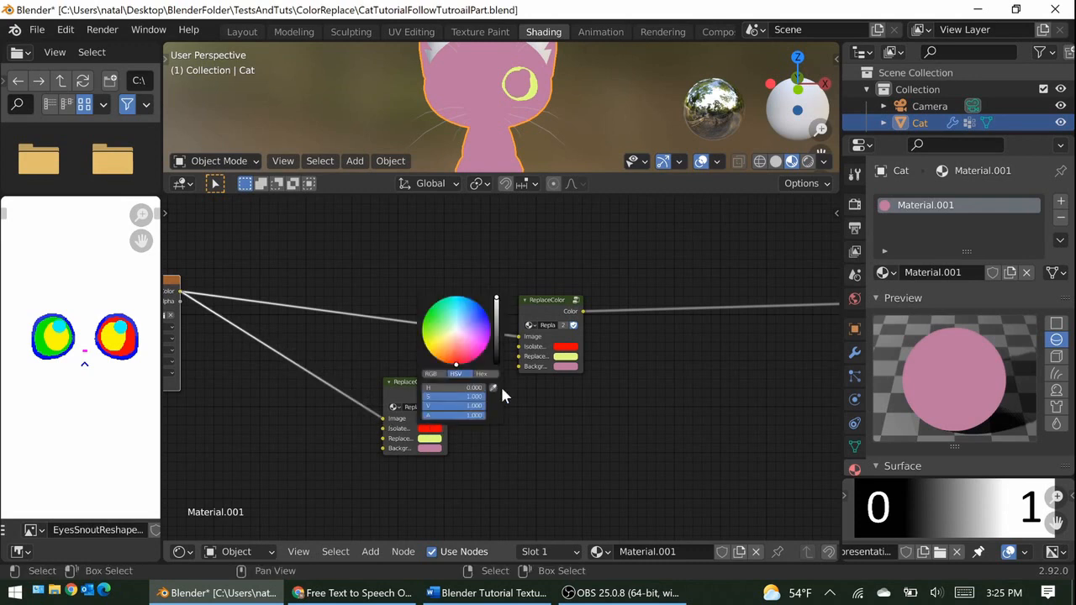
left_click(492, 396)
left_click(112, 335)
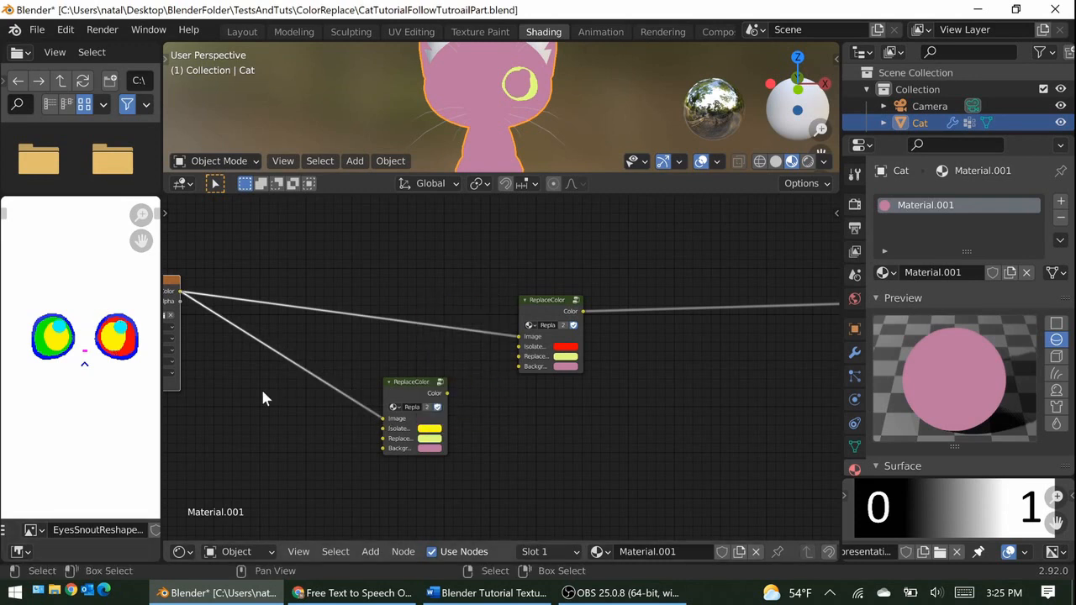
left_click(437, 439)
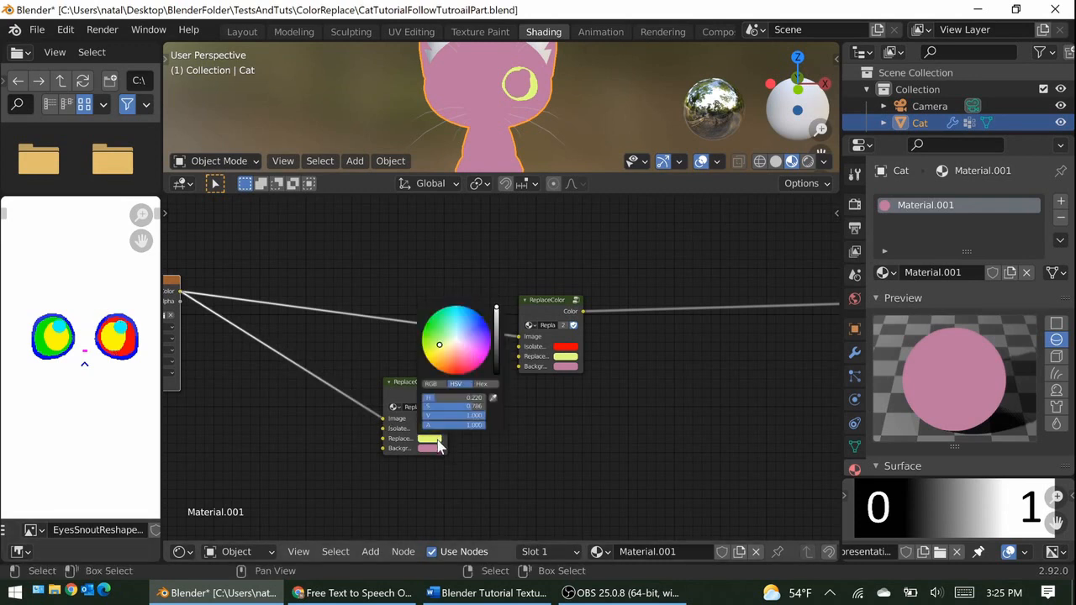
left_click_drag(496, 364, 496, 377)
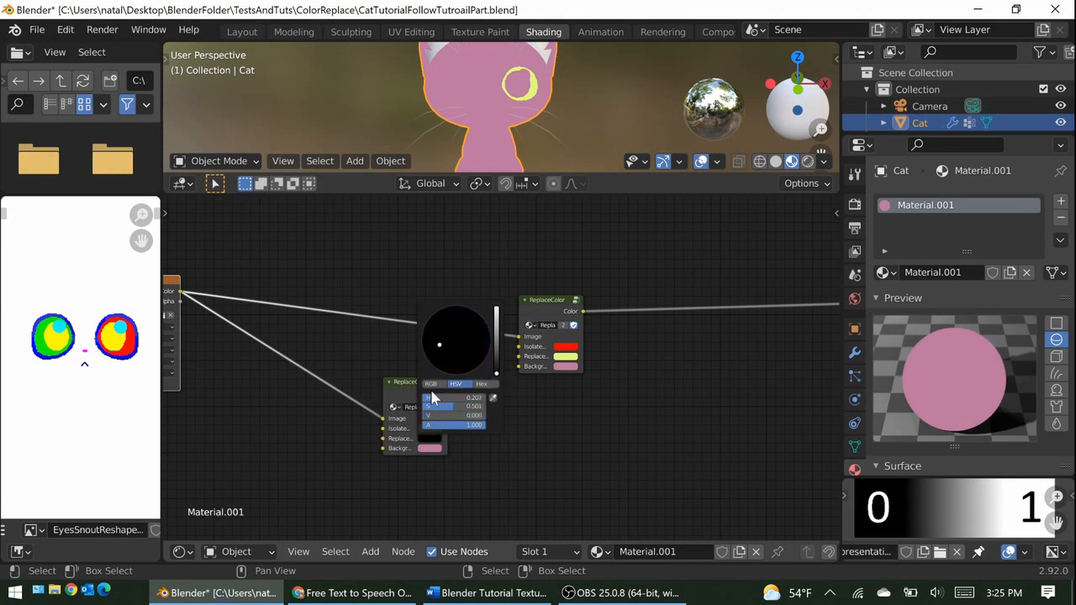
Connect the duplicate ReplaceColor node's Color output to the Background input of the original ReplaceColor node.
left_click_drag(447, 393, 518, 367)
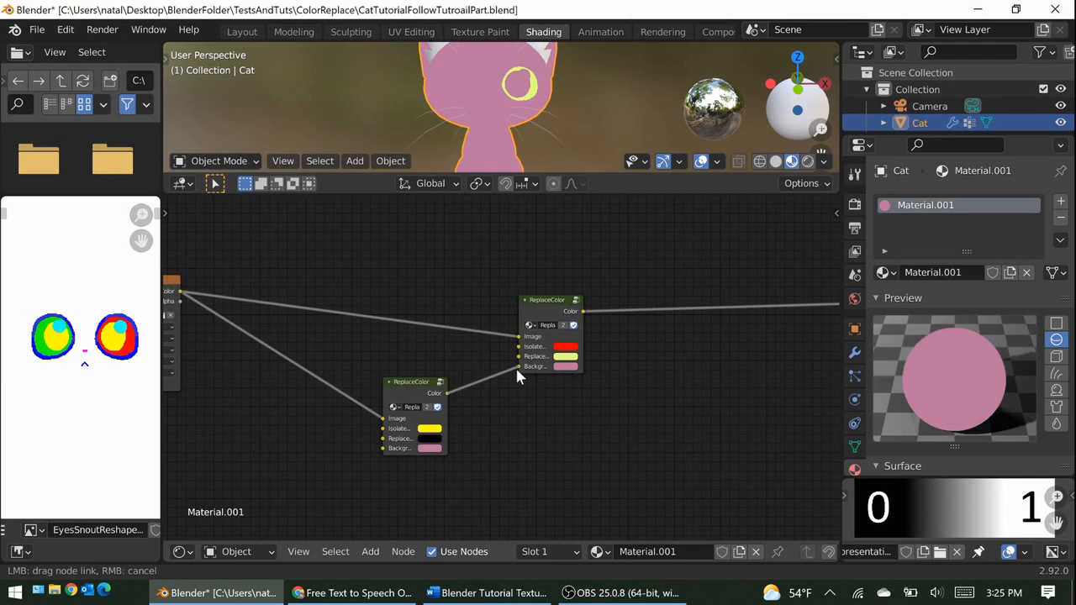
scroll(461, 417, "up", 1)
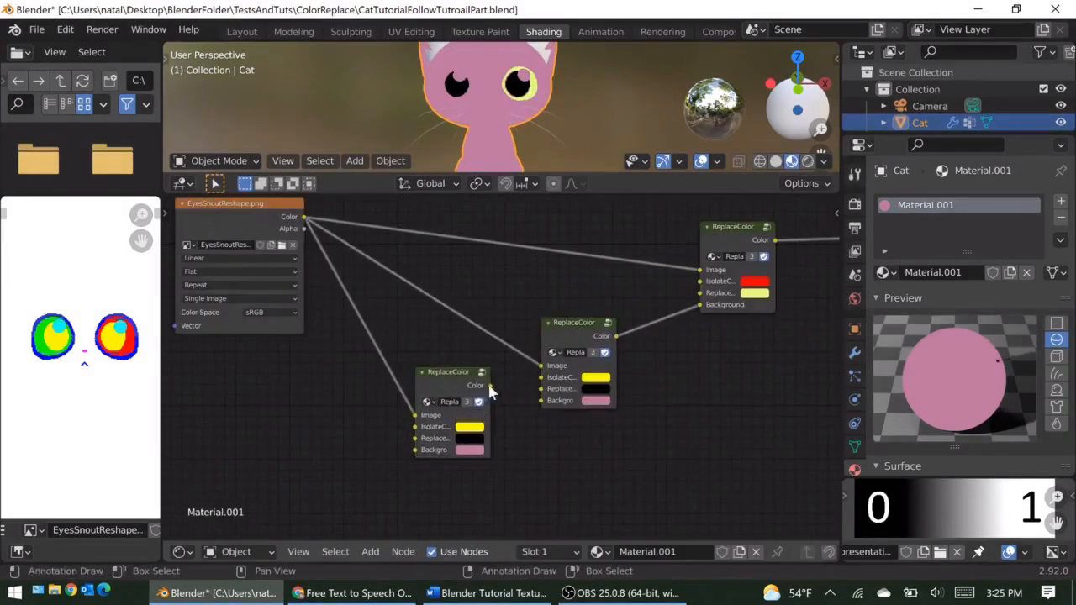
Set the third ReplaceColor node to replace bright green with dark green, and chain a duplicate of it into its Background.
left_click(469, 426)
left_click(469, 438)
key("shift+d")
left_click(383, 415)
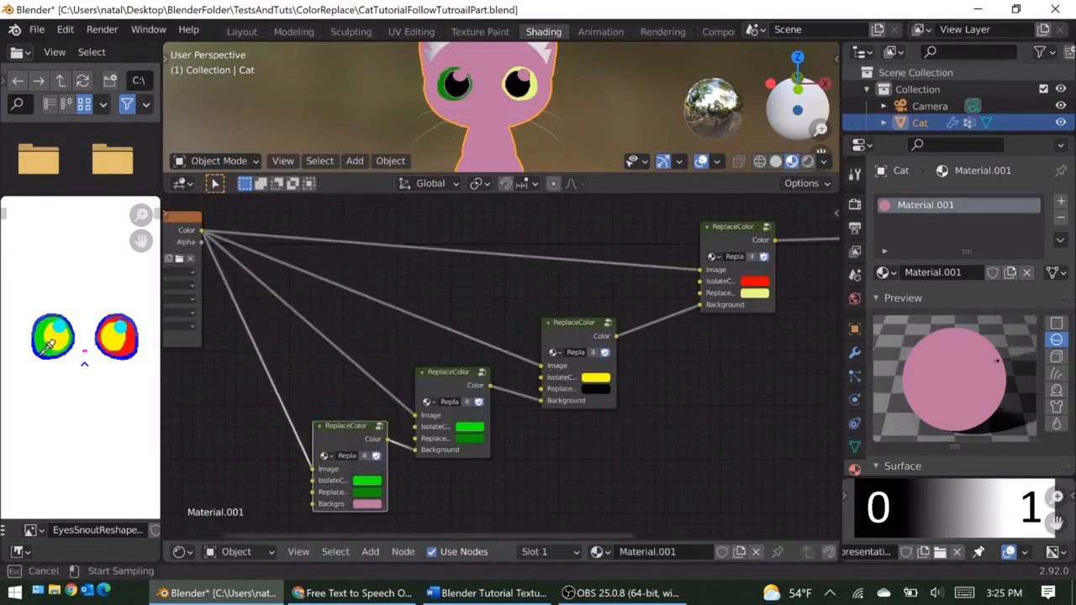
Extend the ReplaceColor chain with nodes that replace blue with black and cyan with white, plus one more copy.
left_click_drag(503, 412, 626, 460)
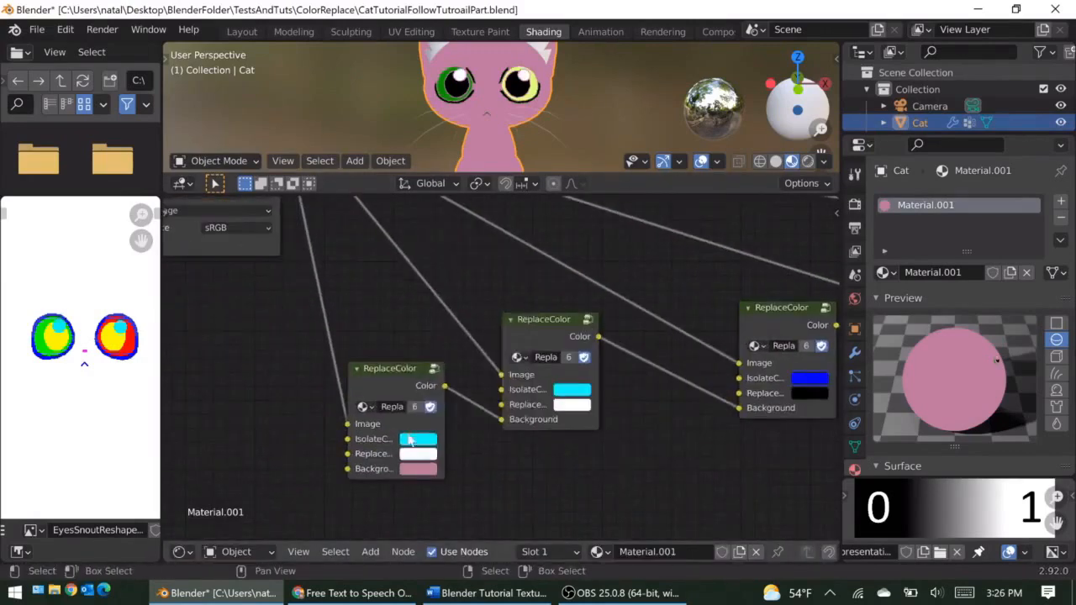
left_click(418, 454)
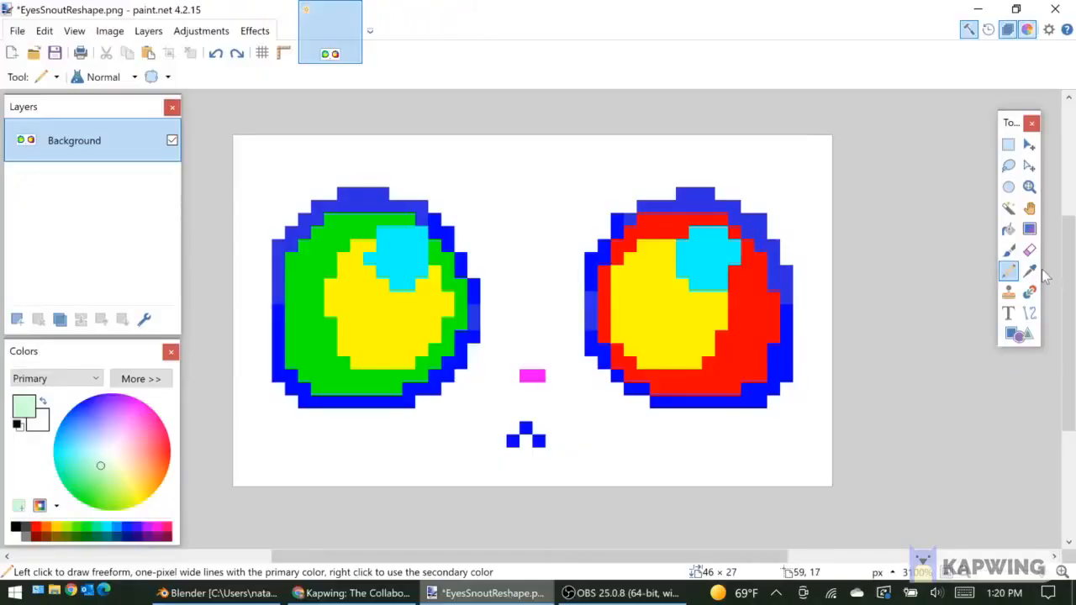
Sample the white corner pixel of the eye texture and check it against the node chain's Background colour in Blender.
left_click(1029, 271)
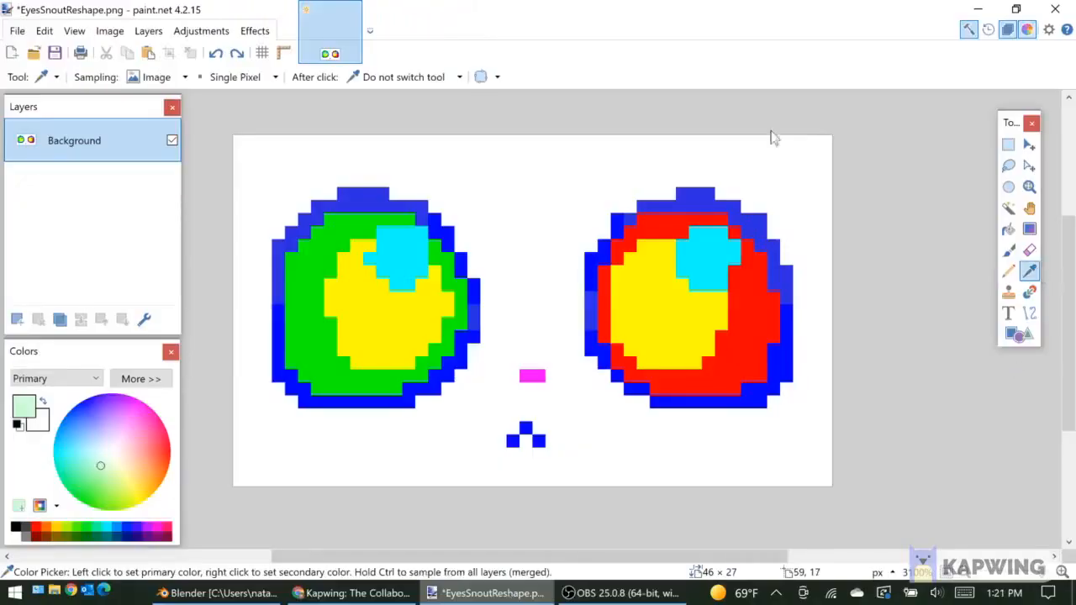
left_click(243, 138)
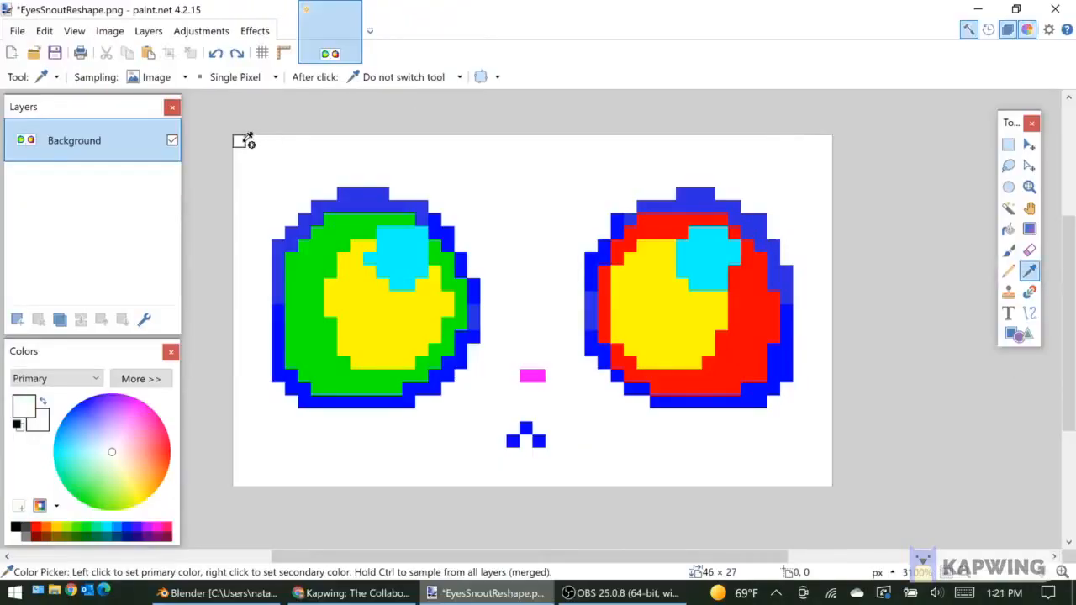
left_click(217, 593)
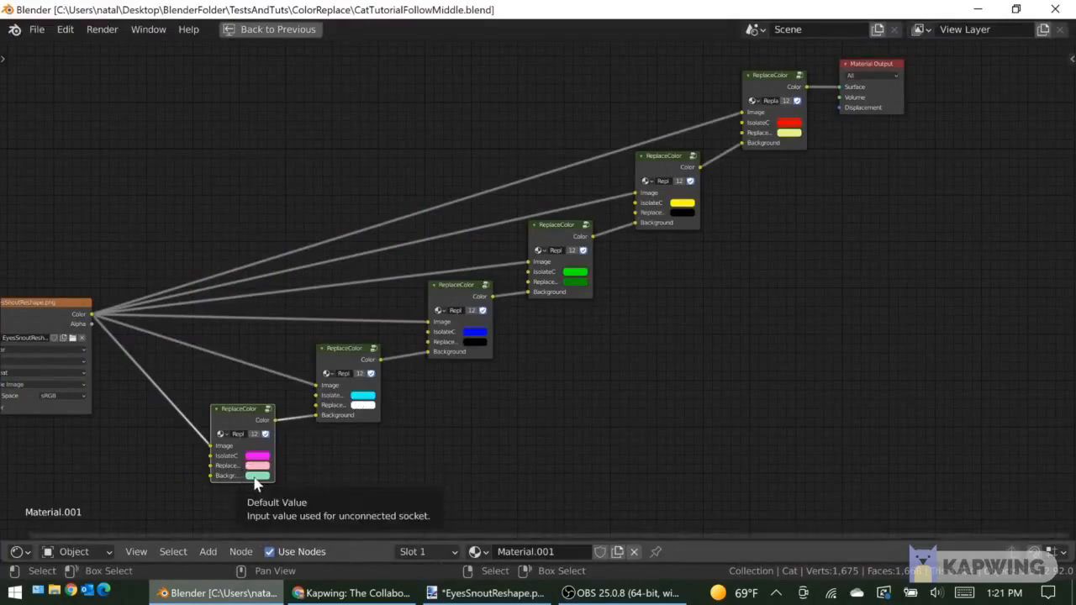
Switch to paint.net, add a new layer above the eye texture, and paint the image's upper corner pixel mint green.
left_click(488, 593)
left_click(16, 320)
left_click(88, 461)
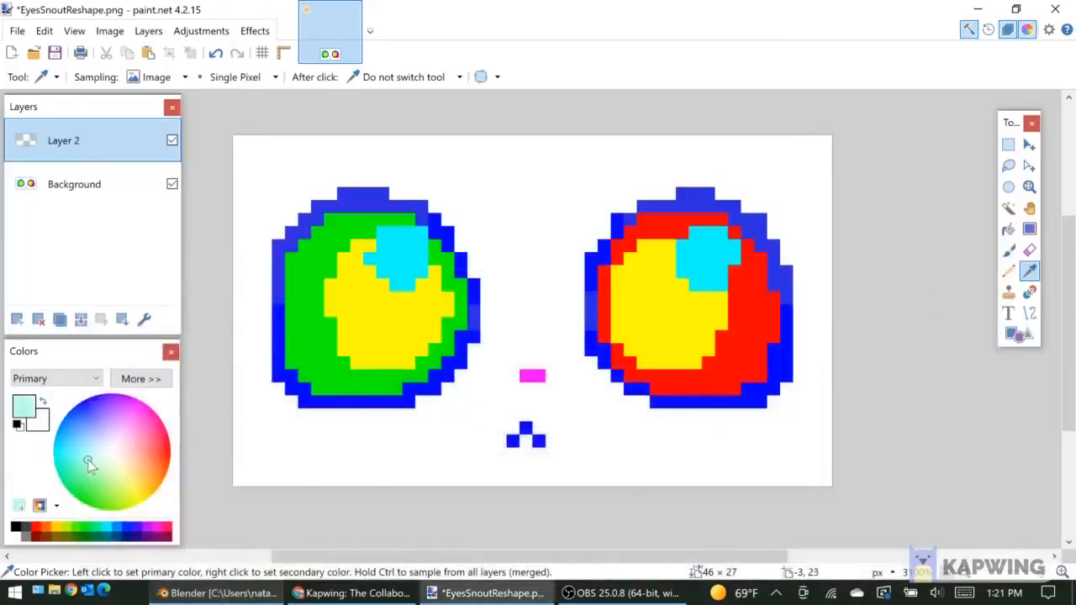
left_click(1009, 271)
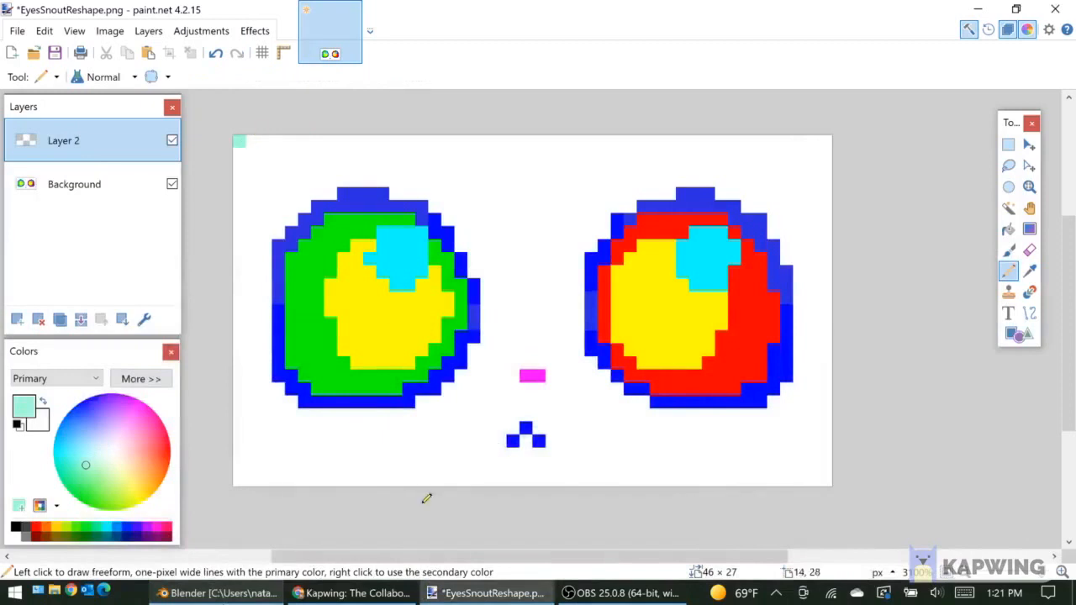
Sample the white pixel beside the mint one and compare it with the ReplaceColor chain in Blender.
left_click(1030, 270)
left_click(251, 137)
key("alt+Tab")
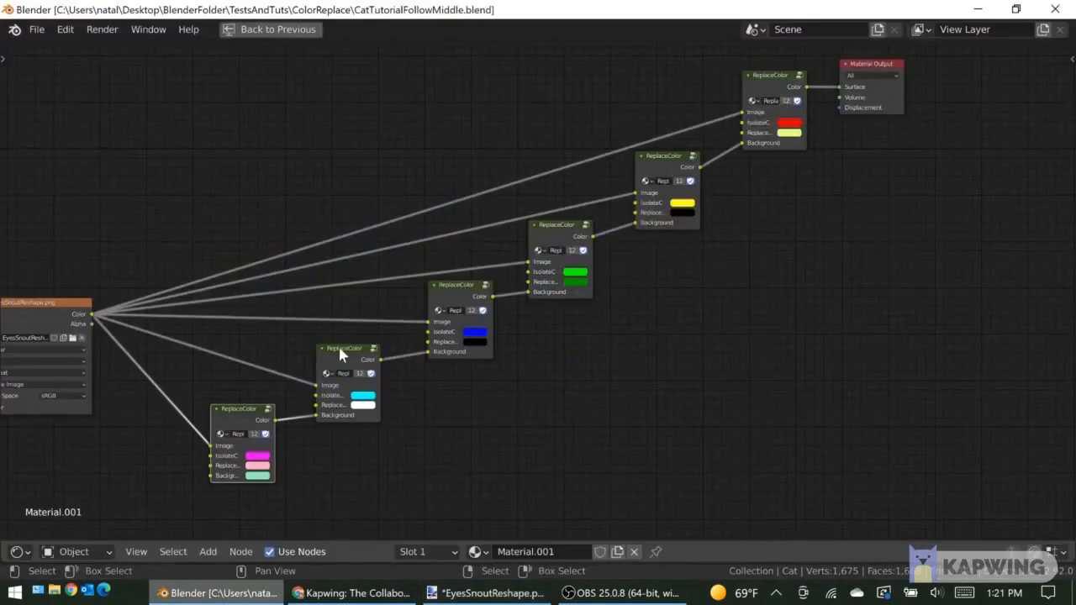
Switch back to paint.net and paint the white rows above the eyes on Layer 2 with the sampled mint green.
key("alt+Tab")
key("p")
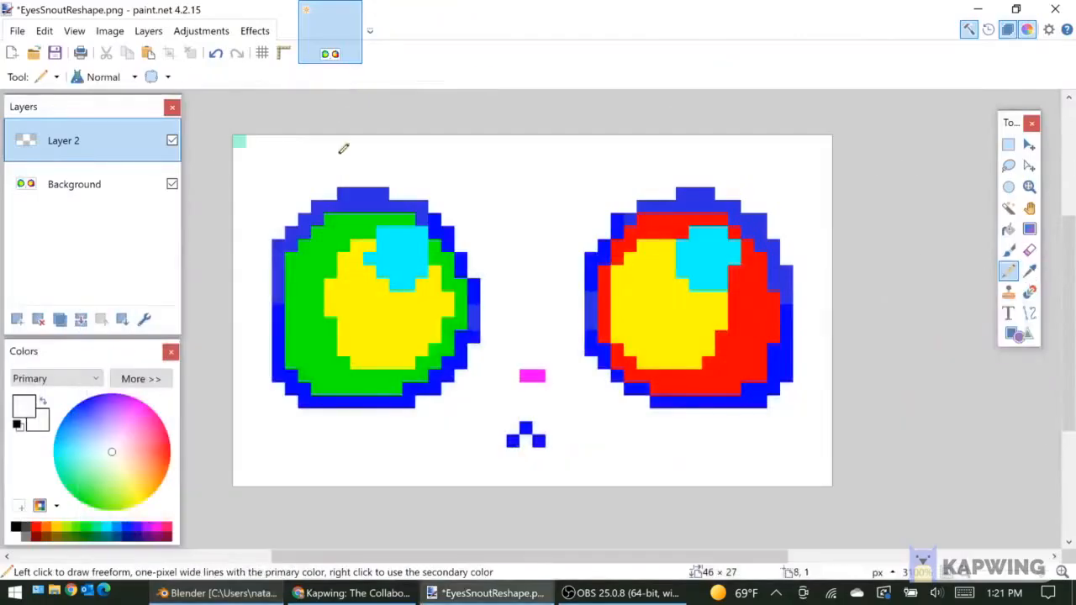
left_click(1030, 271)
left_click(241, 142)
left_click(1009, 271)
mouse_move(251, 141)
left_mouse_down()
mouse_move(829, 141)
mouse_move(828, 155)
left_mouse_up()
mouse_move(238, 167)
left_mouse_down()
mouse_move(828, 168)
mouse_move(828, 180)
left_mouse_up()
left_click_drag(238, 194, 331, 193)
Sample the blue at the top of the left eye's outline and check its Replacement colour in Blender.
key("k")
left_click(352, 199)
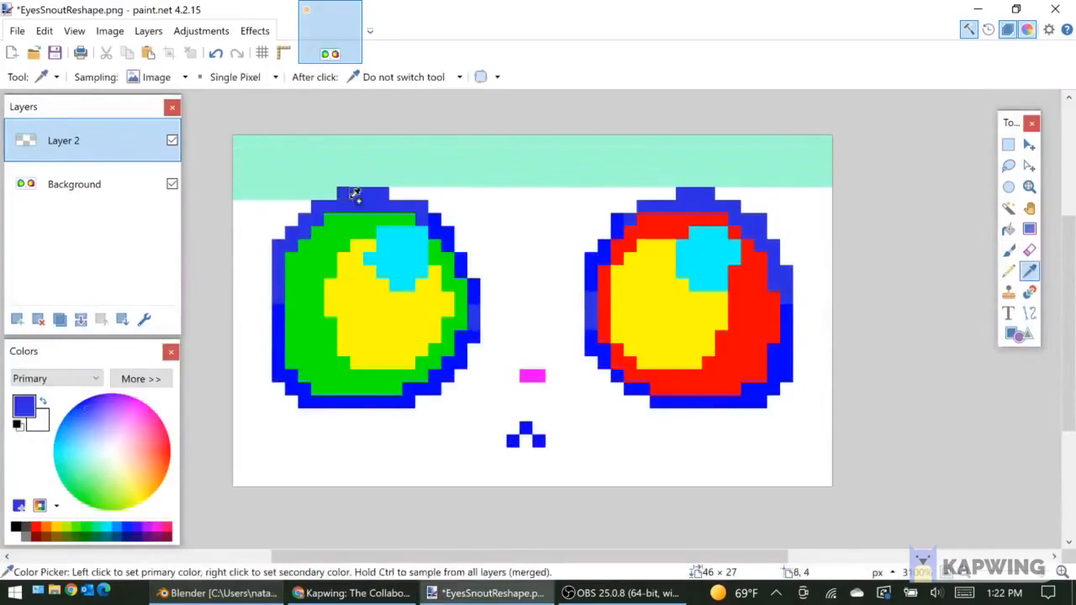
left_click(271, 593)
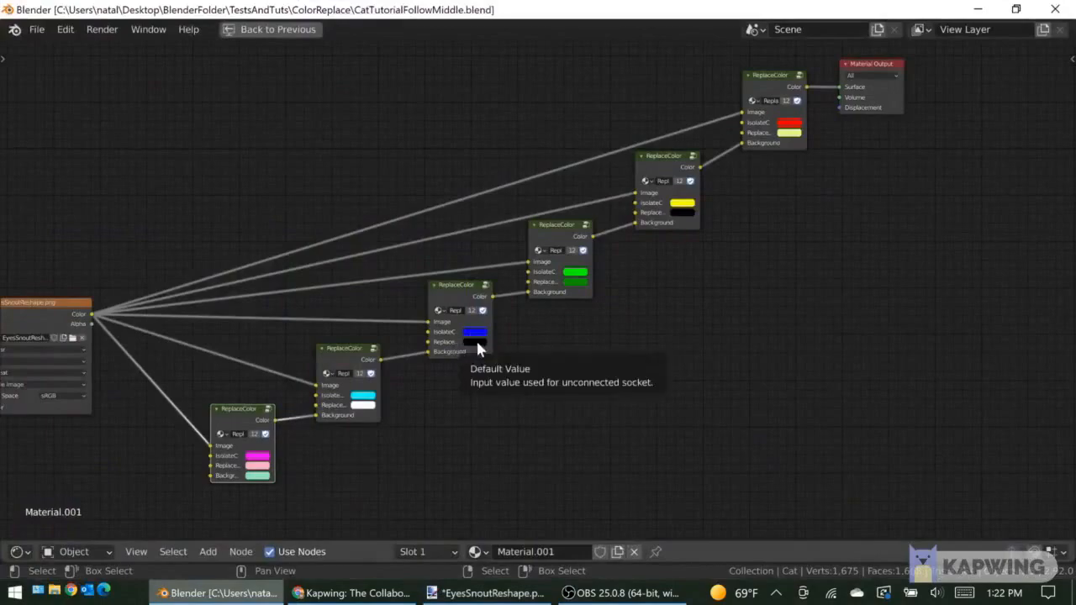
left_click(268, 591)
Paint the topmost blue outline rows of both eyes black on Layer 2 and fill the background around them with mint green.
left_click(1009, 269)
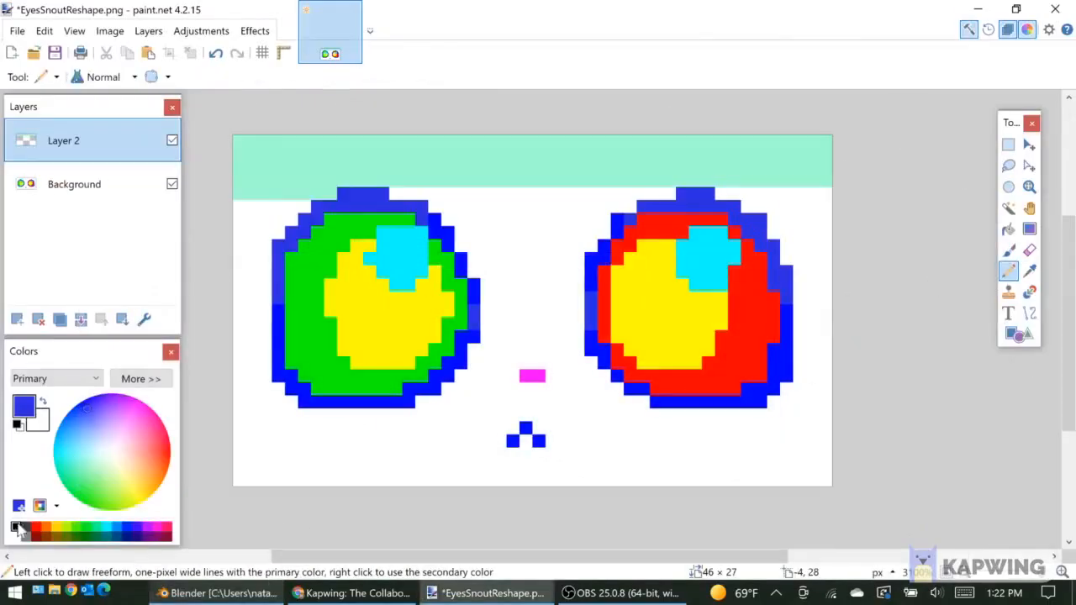
key("d")
left_click(344, 194)
left_click(1030, 271)
left_click(1030, 313)
left_click_drag(357, 193, 709, 193)
left_click(1030, 271)
left_click(1030, 314)
left_click_drag(239, 206, 734, 206)
left_click(1030, 271)
left_click_drag(747, 206, 826, 206)
left_click_drag(239, 220, 292, 220)
Sample the left eye's green, check its Replacement in Blender, and mix a darker green in paint.net's expanded colour settings.
left_click(1030, 271)
left_click(370, 202)
left_click(332, 218)
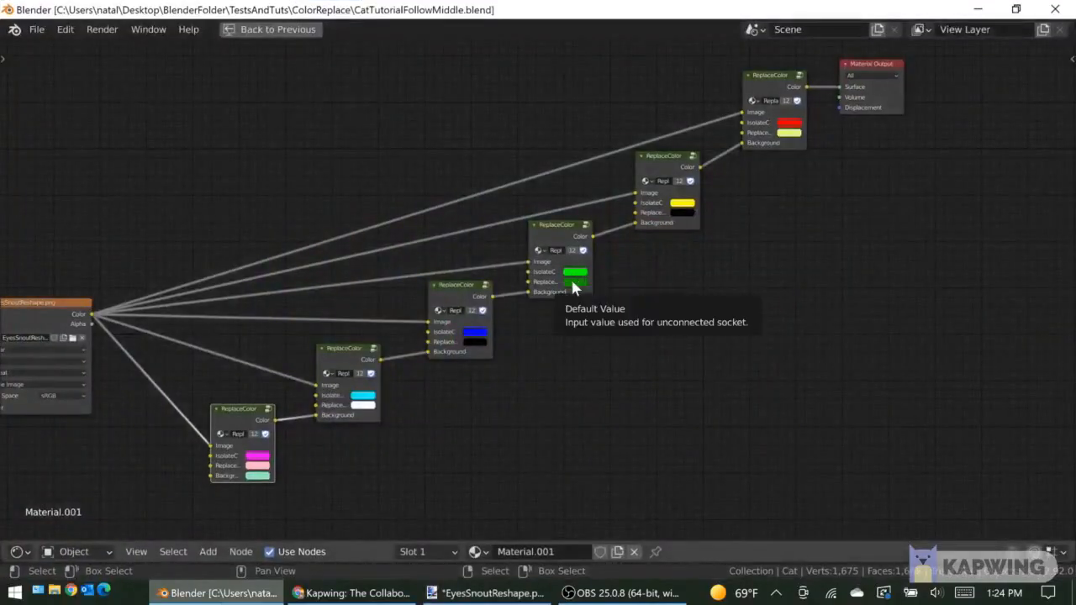
left_click(473, 594)
left_click(137, 380)
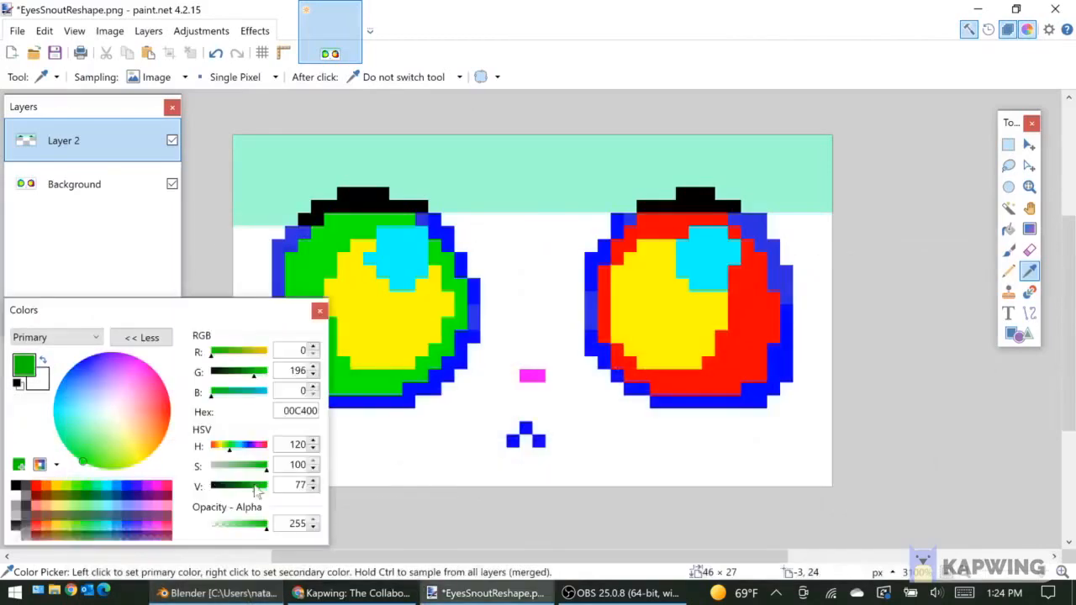
Sample the right eye's red, paint its upper rows pale green on Layer 2, and sample the left eye's next row.
left_click(644, 221)
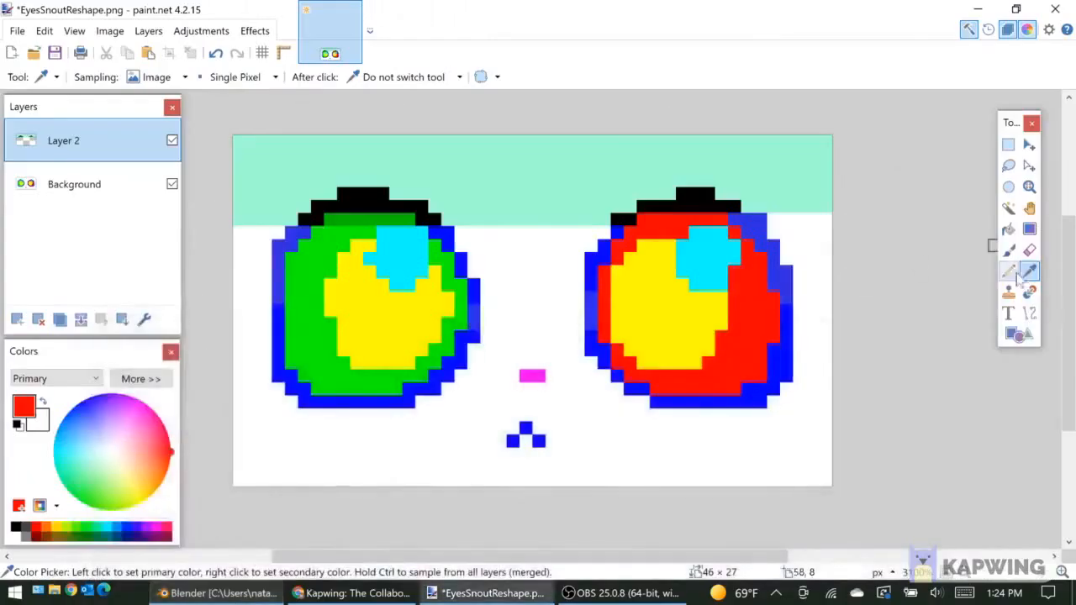
key("p")
key("k")
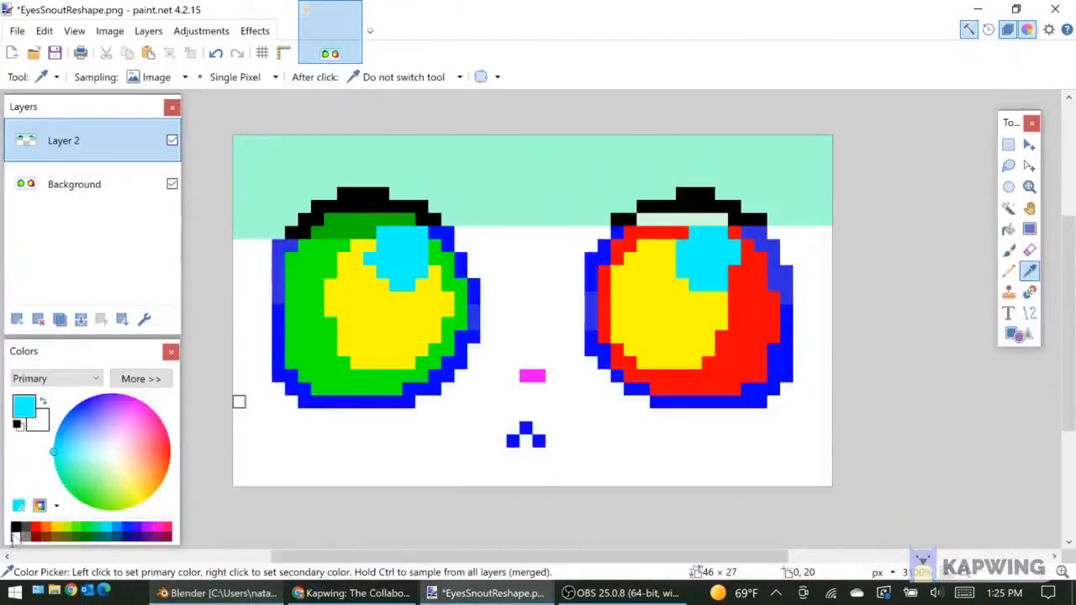
key("o")
left_click_drag(644, 233, 709, 232)
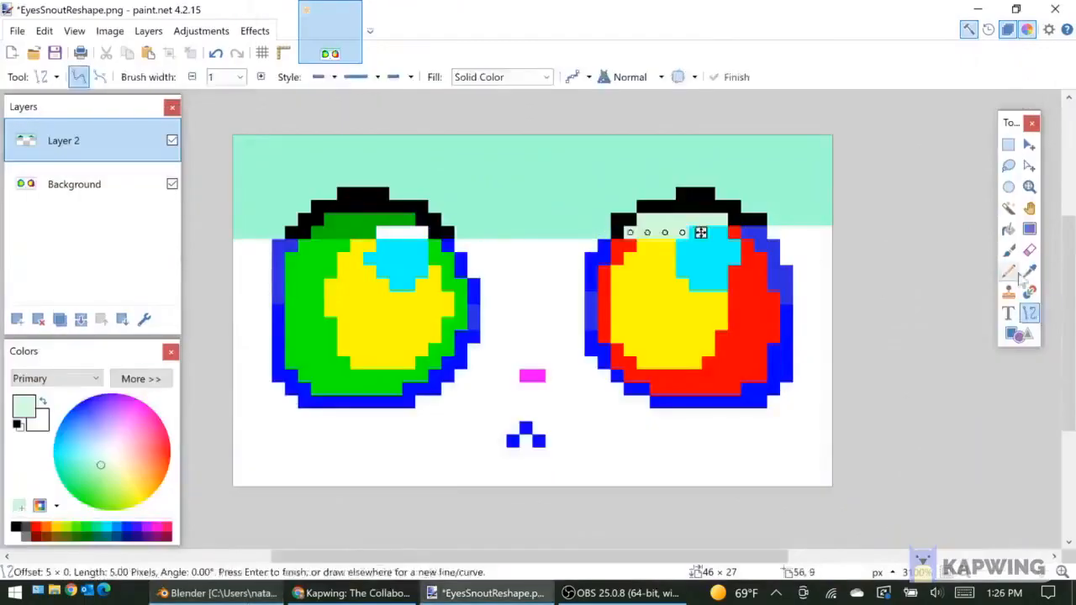
left_click(1030, 270)
left_click(360, 245)
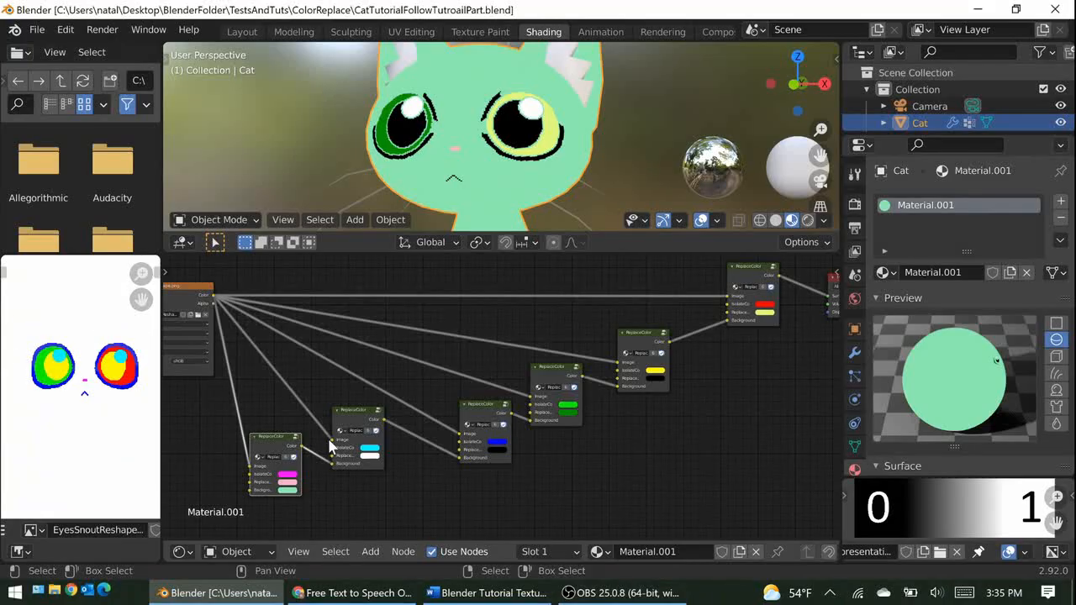
Open the ReplaceColor group for editing and expose the first Compare node's Epsilon as a new group input.
middle_click_drag(542, 156, 555, 153)
scroll(555, 153, "up", 3)
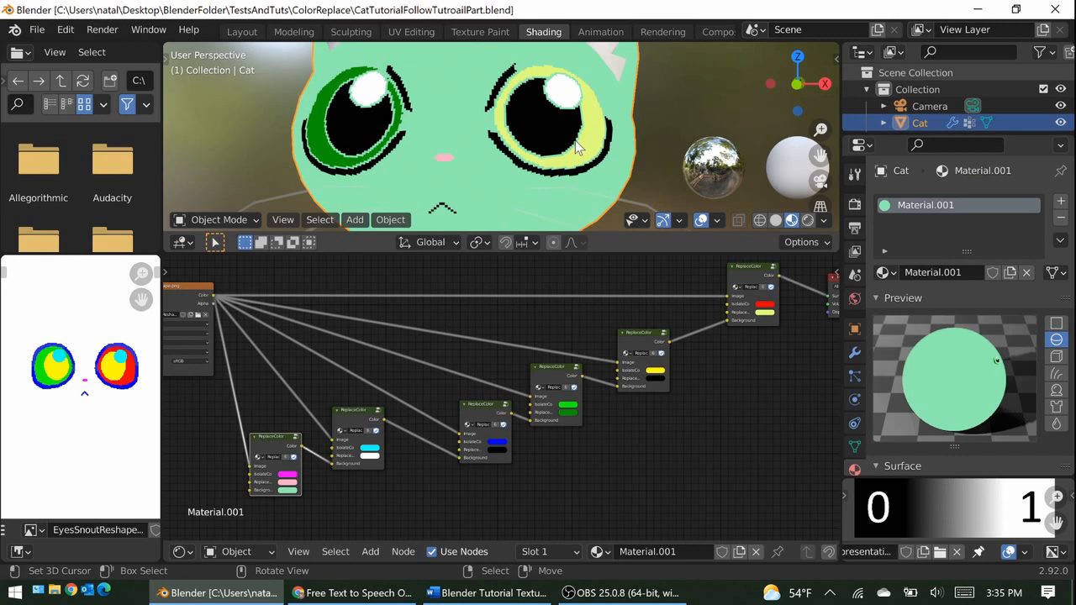
middle_click_drag(337, 362, 429, 318)
scroll(406, 367, "up", 4)
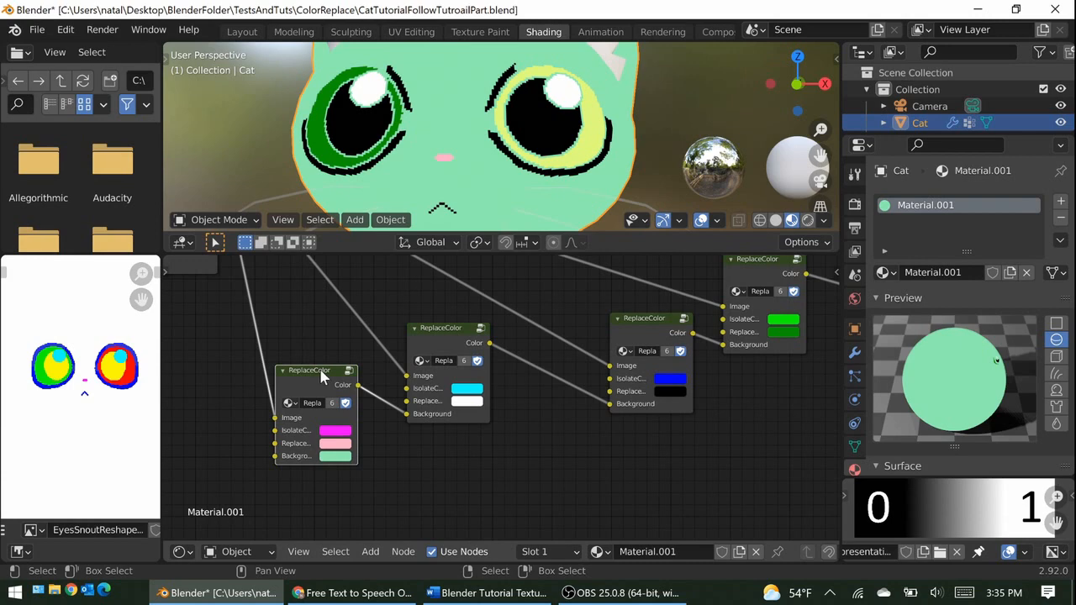
key("Tab")
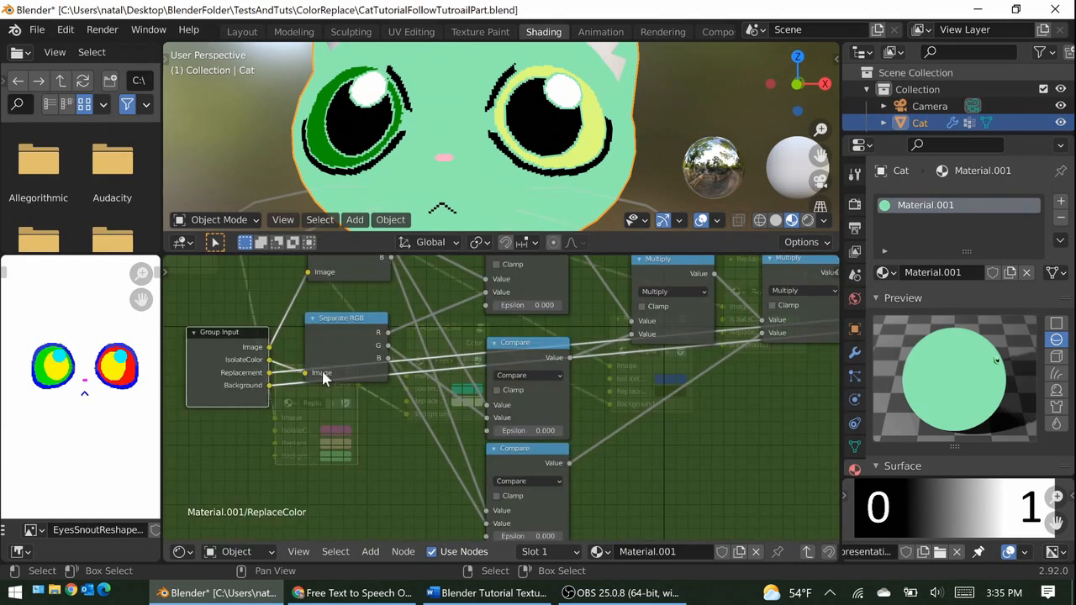
scroll(336, 385, "down", 2)
left_click_drag(382, 439, 361, 436, "alt")
left_click_drag(281, 385, 465, 316)
Rename the group's Epsilon input to Tolerance and set its minimum to 0.
key("n")
left_click(706, 361)
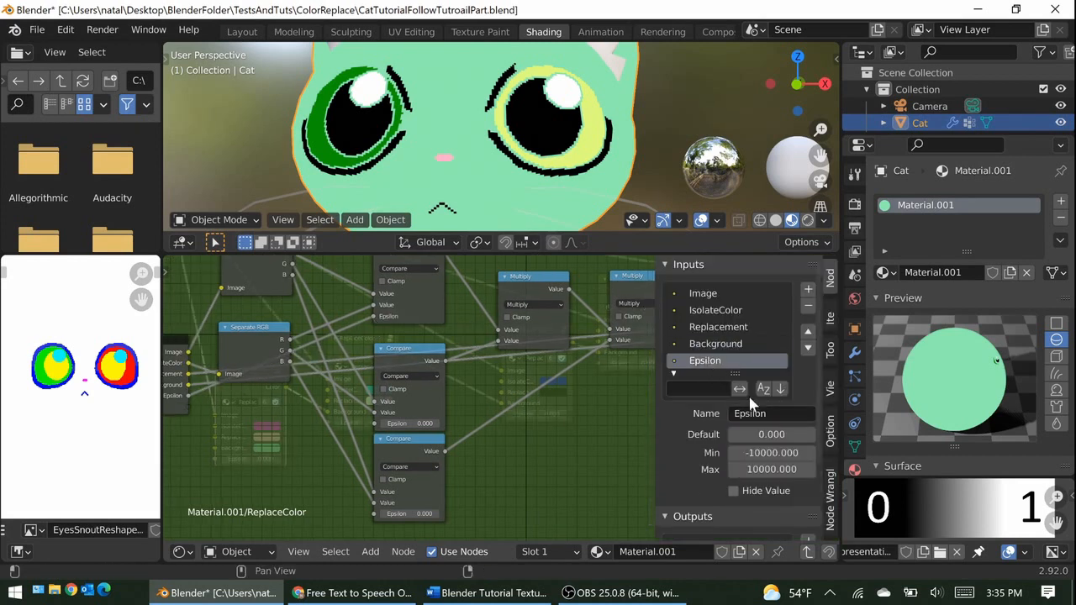
double_click(757, 412)
type("Tolerance")
key("Return")
left_click(760, 453)
type("0")
key("Return")
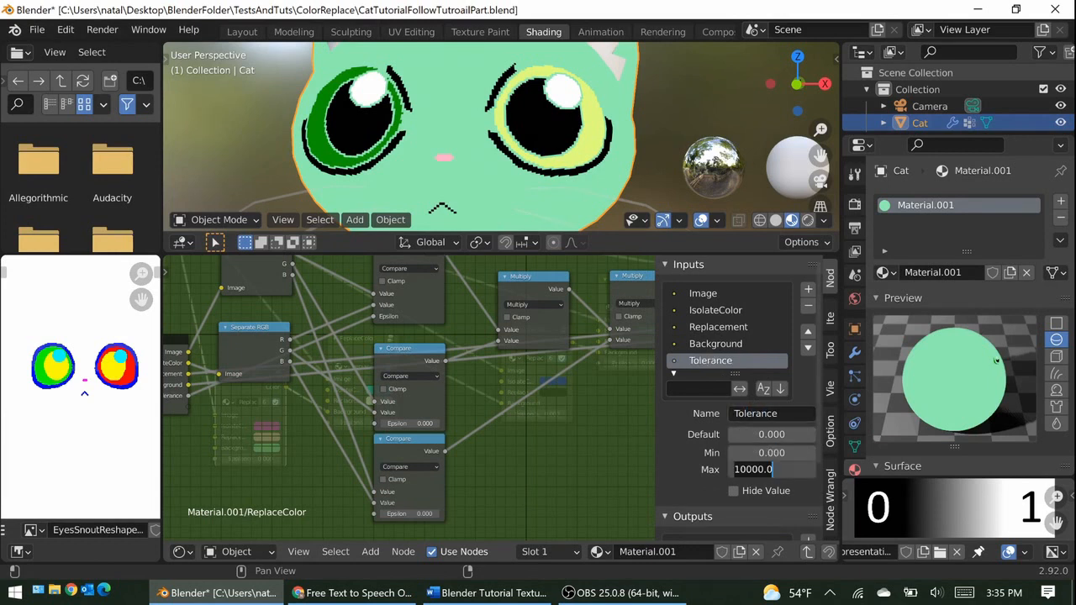
Connect the group's Tolerance input to the Epsilon of the other two Compare nodes.
key("n")
left_click_drag(280, 395, 467, 423)
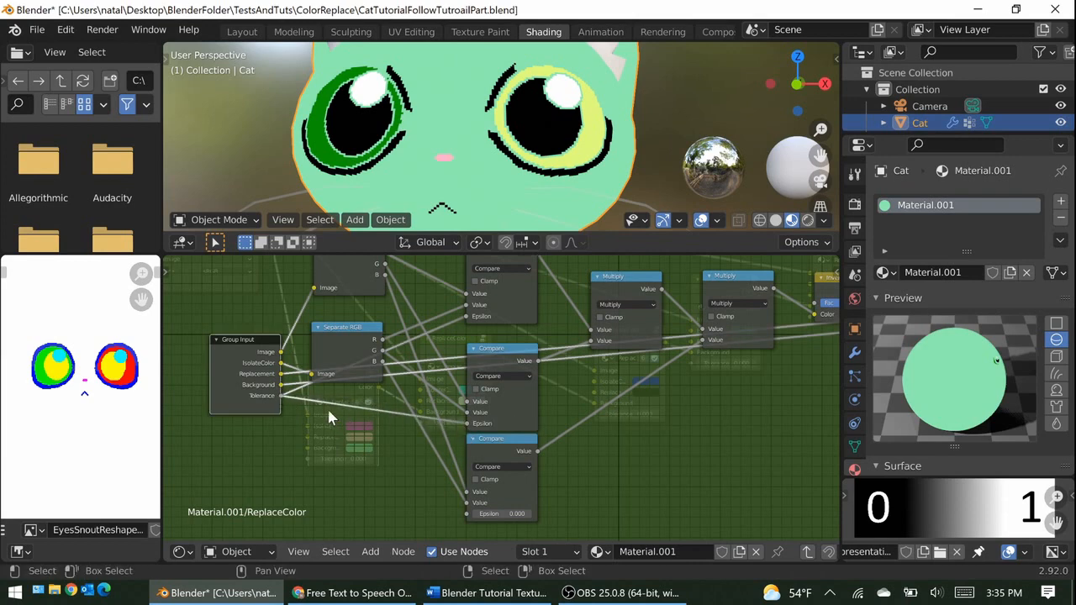
left_click_drag(282, 395, 466, 509)
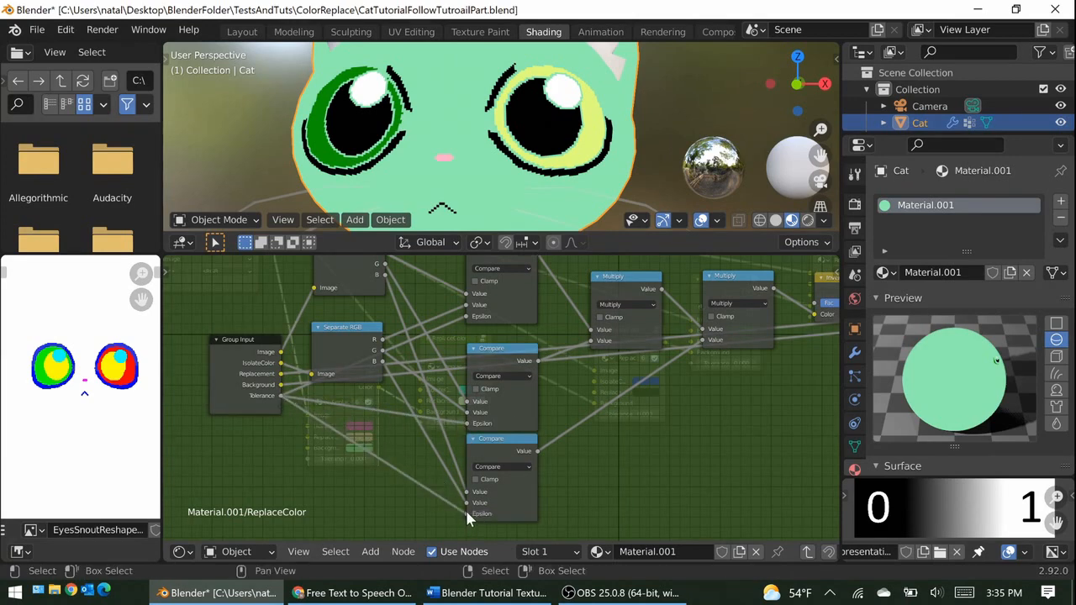
Connect the Tolerance input to the Group Output as a new output and leave the ReplaceColor group.
scroll(551, 466, "down", 3)
middle_click_drag(551, 466, 412, 459)
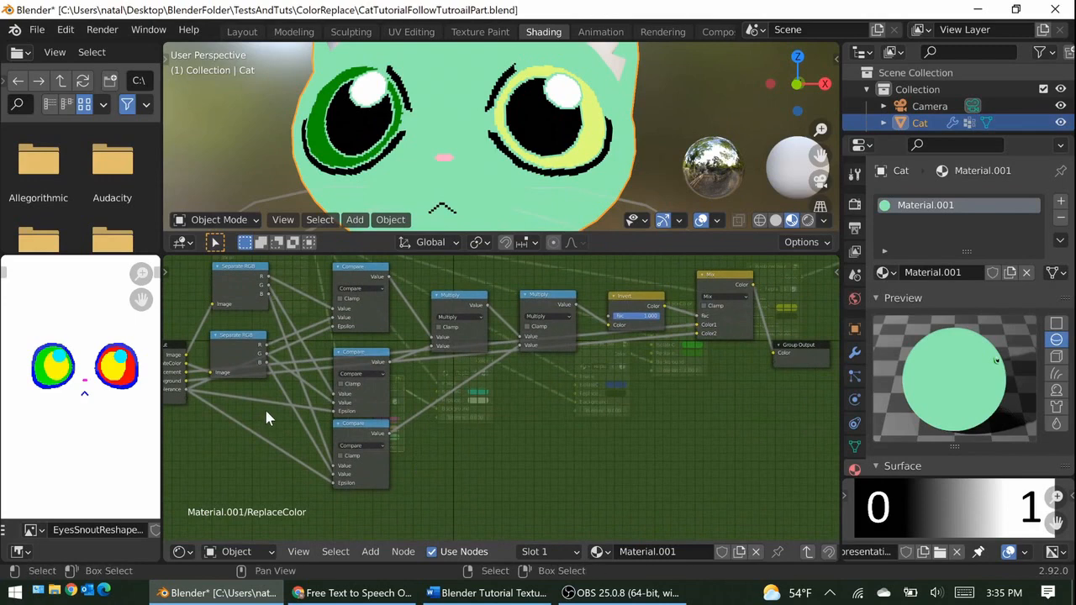
left_click_drag(186, 389, 775, 363)
key("Tab")
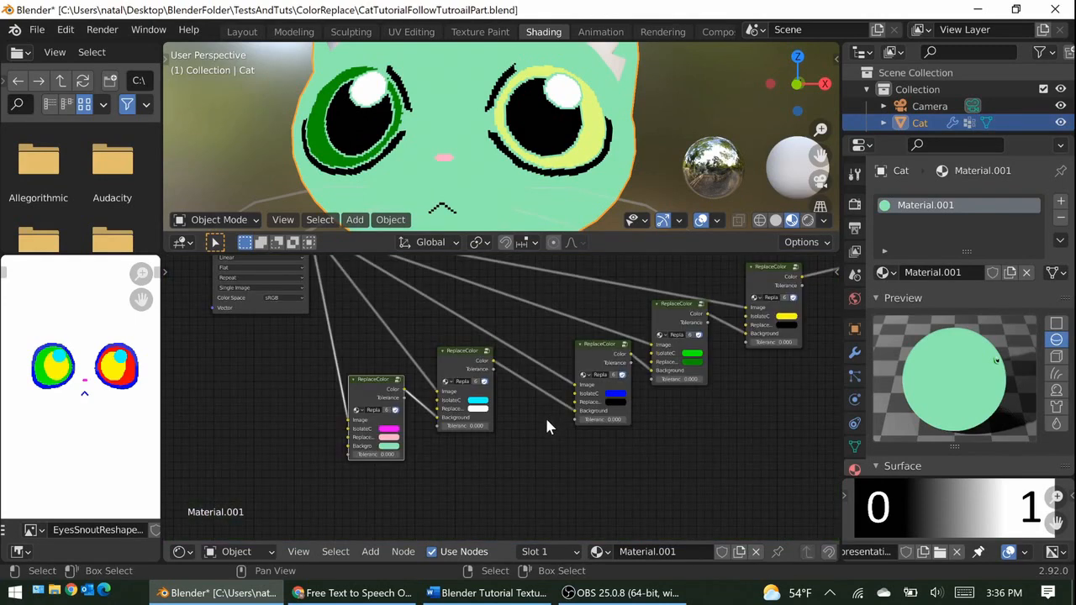
Connect each ReplaceColor node's Tolerance output to the Tolerance input of the following ReplaceColor node along the chain.
left_click_drag(403, 398, 438, 425)
left_click_drag(493, 370, 576, 419)
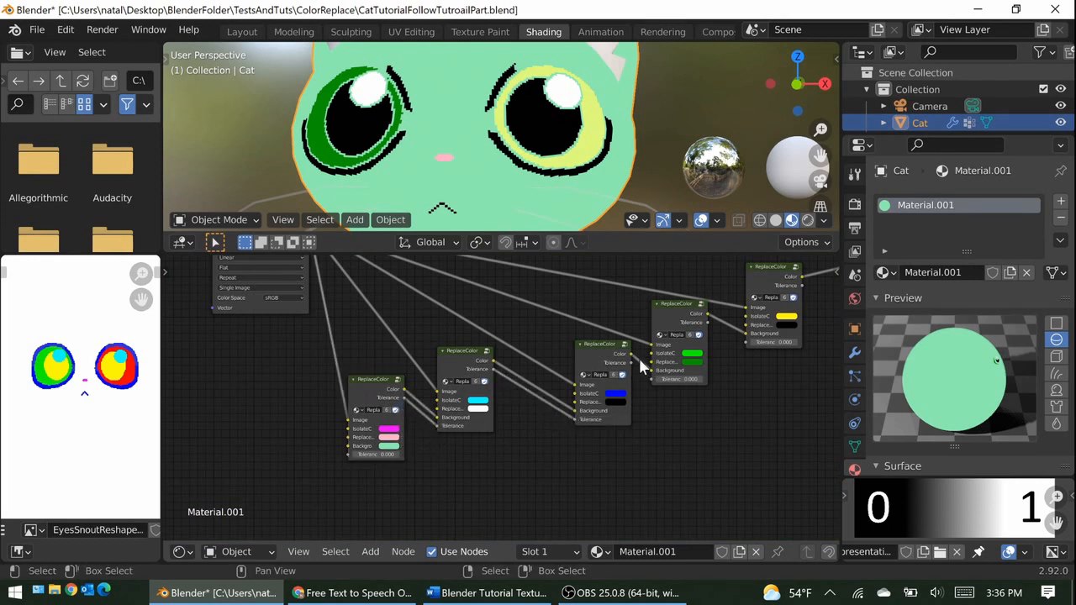
left_click_drag(630, 362, 654, 379)
middle_click_drag(706, 366, 664, 385)
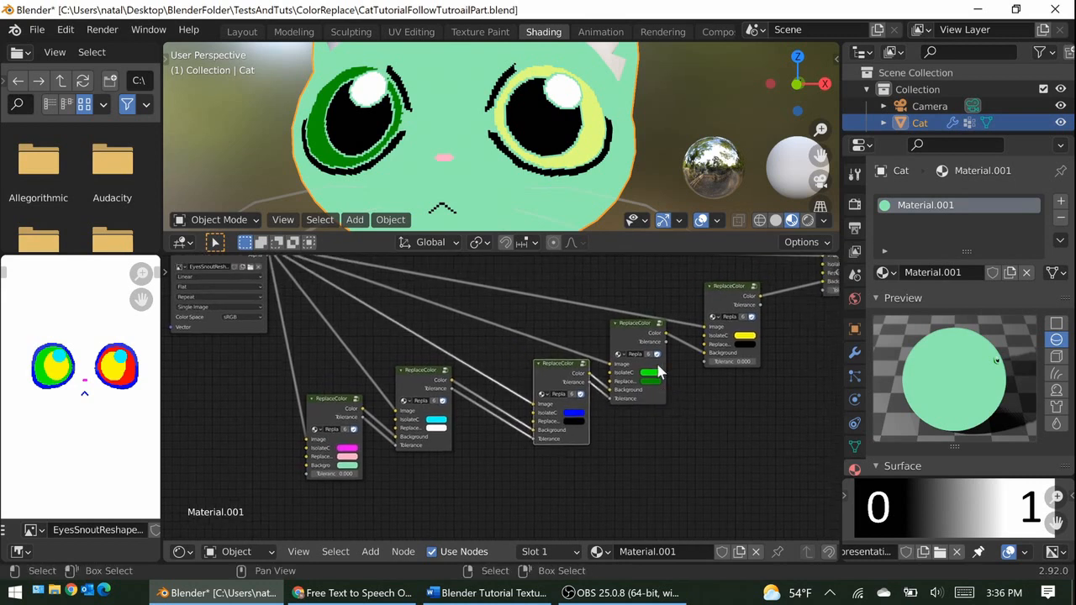
left_click_drag(665, 343, 709, 365)
middle_click_drag(709, 365, 646, 388)
left_click_drag(686, 334, 752, 314)
Adjust the Tolerance of the magenta-to-pink ReplaceColor node, try a value of 1.000, and undo that trial.
middle_click_drag(752, 314, 267, 284)
scroll(389, 415, "up", 1)
left_click(425, 432)
key("Return")
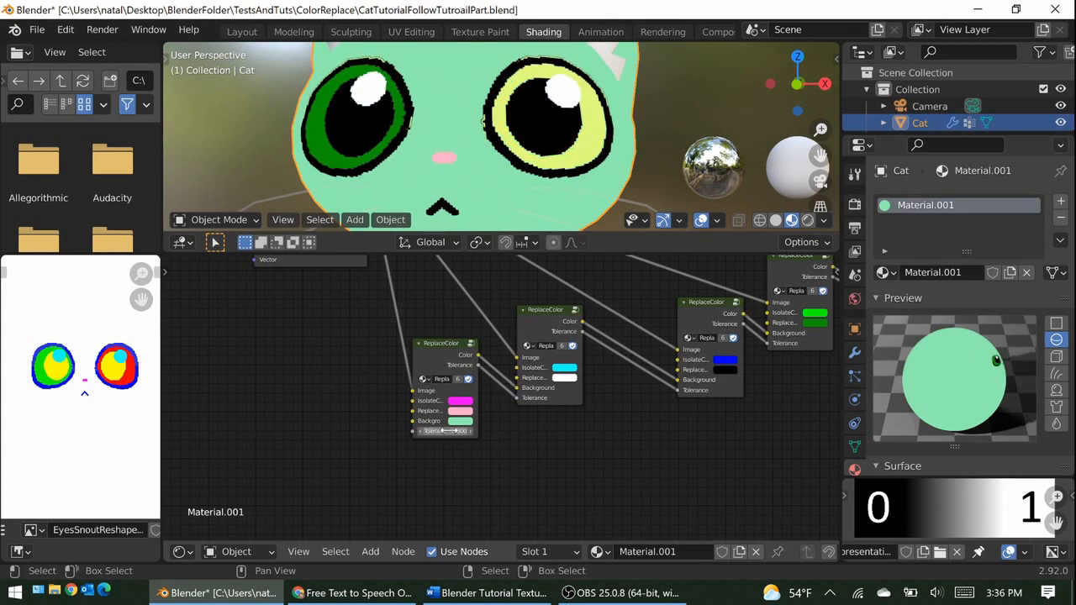
left_click_drag(461, 431, 472, 432)
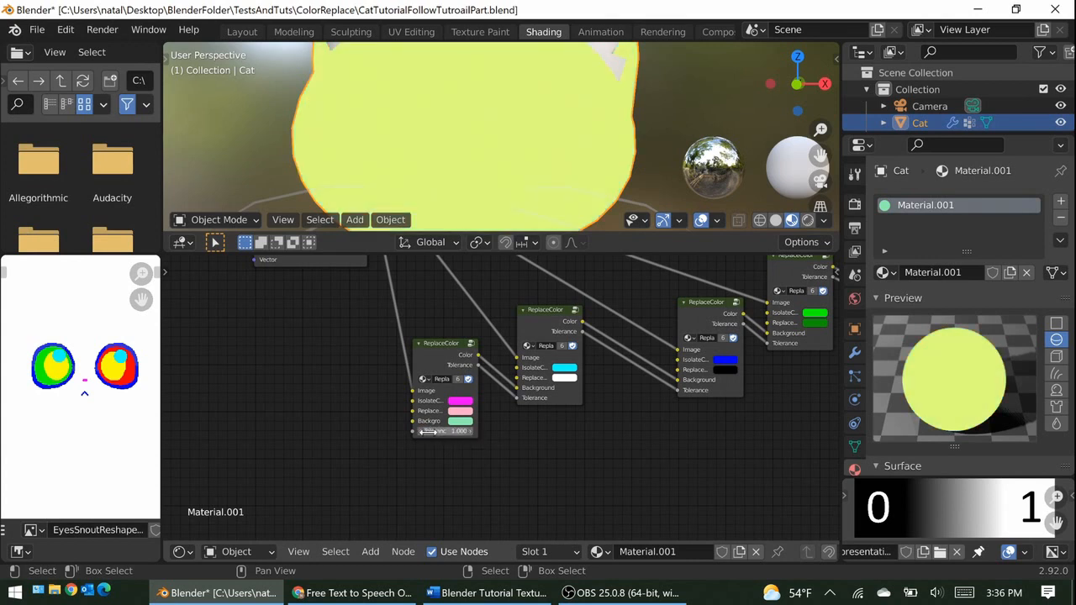
key("ctrl+z")
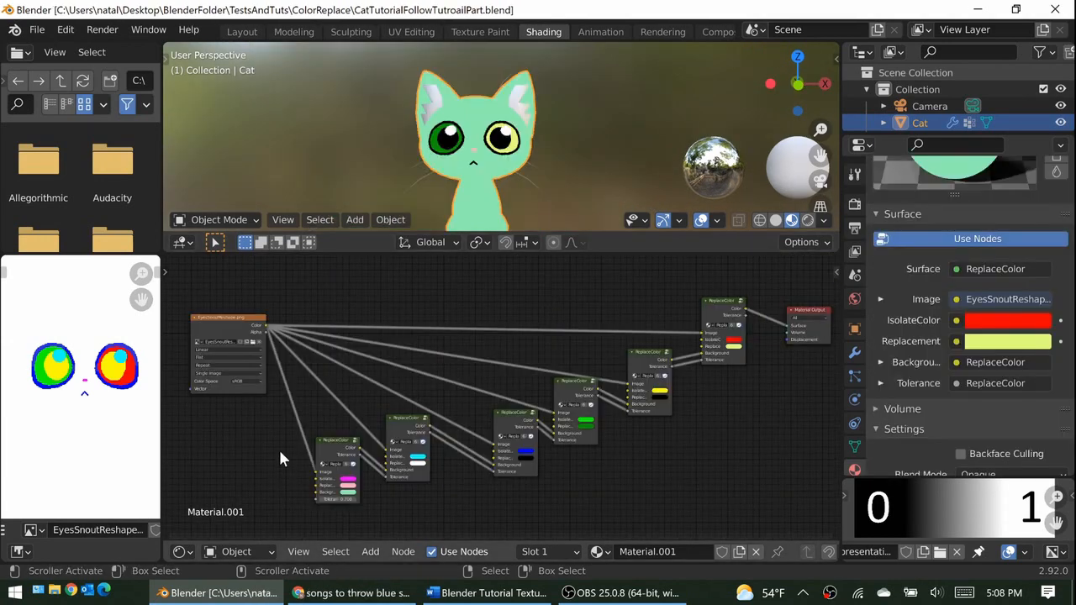
Expand the nested Background inputs in the material's surface settings to examine the colours of each chained ReplaceColor node.
middle_click_drag(372, 296, 355, 292)
scroll(932, 311, "down", 2)
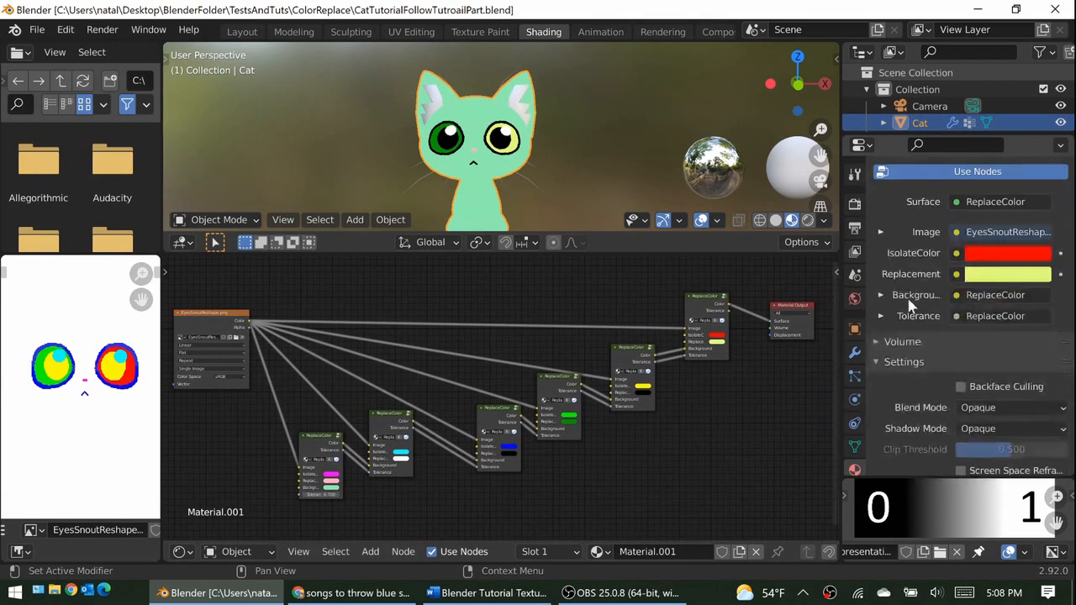
left_click(879, 299)
scroll(879, 336, "down", 1)
left_click(880, 361)
scroll(877, 366, "down", 2)
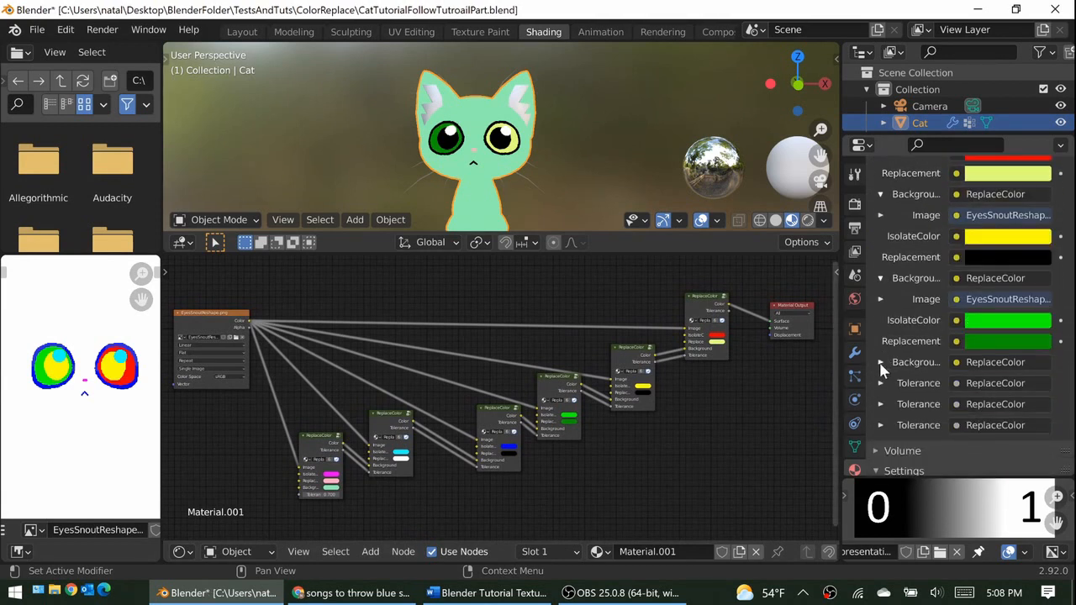
left_click(880, 362)
scroll(950, 420, "down", 1)
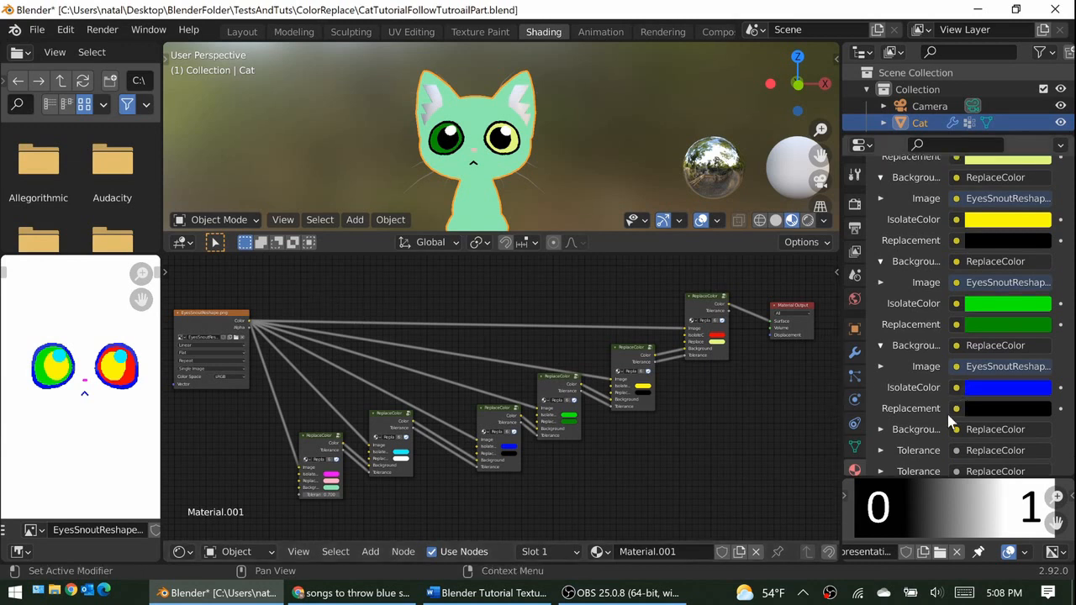
left_click(880, 429)
scroll(878, 422, "down", 2)
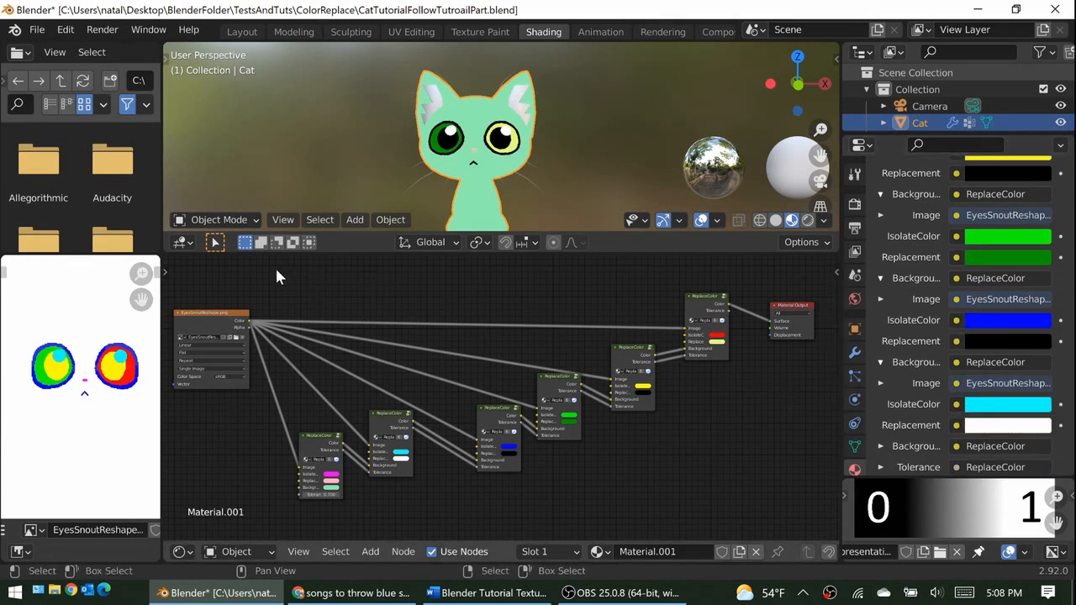
Try grouping all the ReplaceColor nodes into a new node group, and compare its Image inputs from inside and outside.
left_click_drag(270, 273, 753, 516)
key("shift+a")
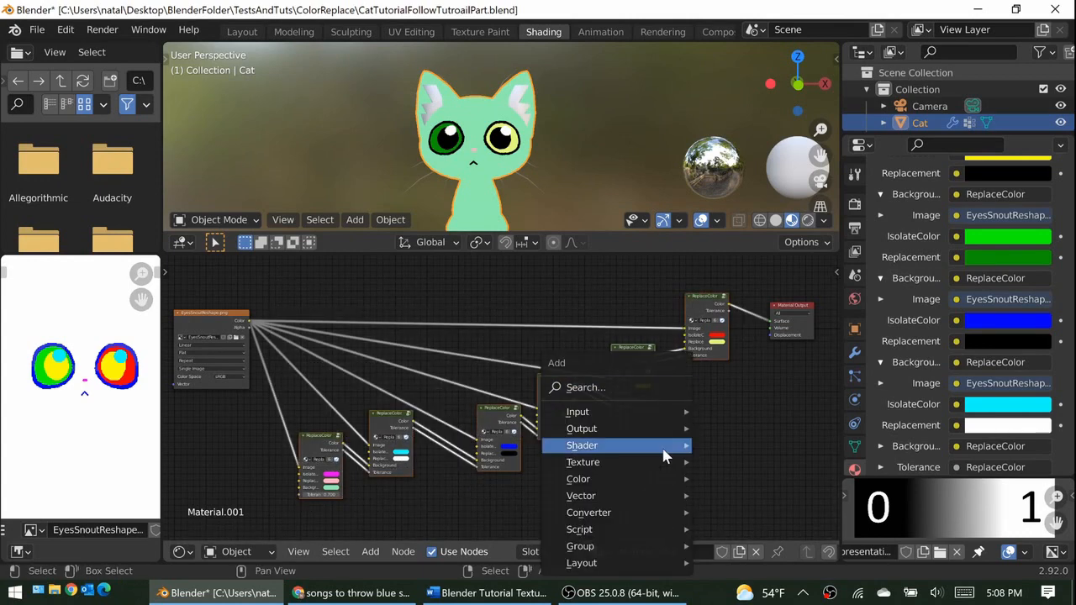
mouse_move(630, 547)
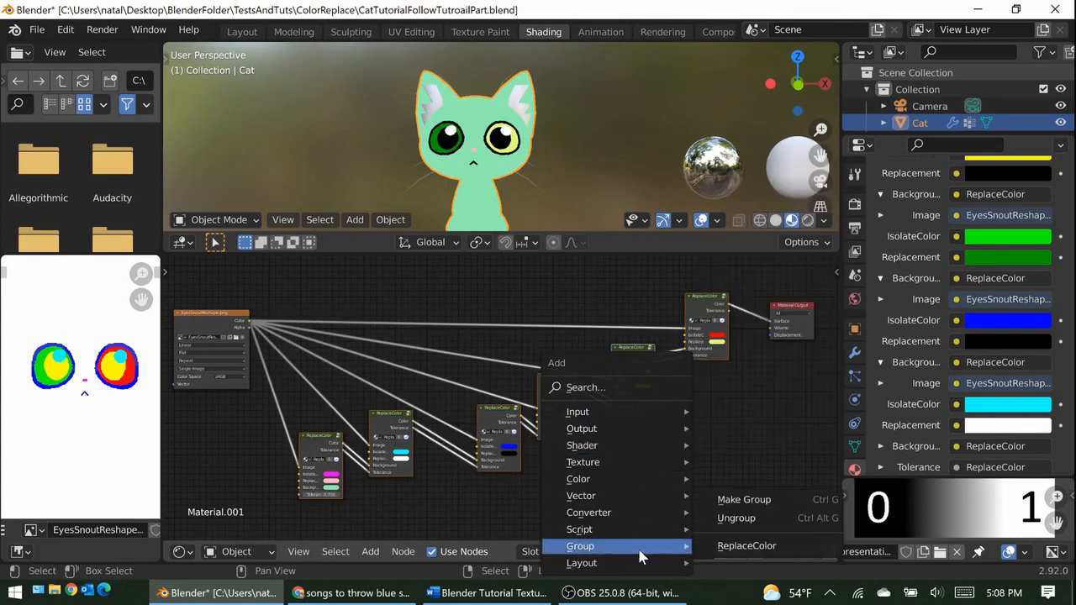
left_click(725, 499)
left_click(272, 404)
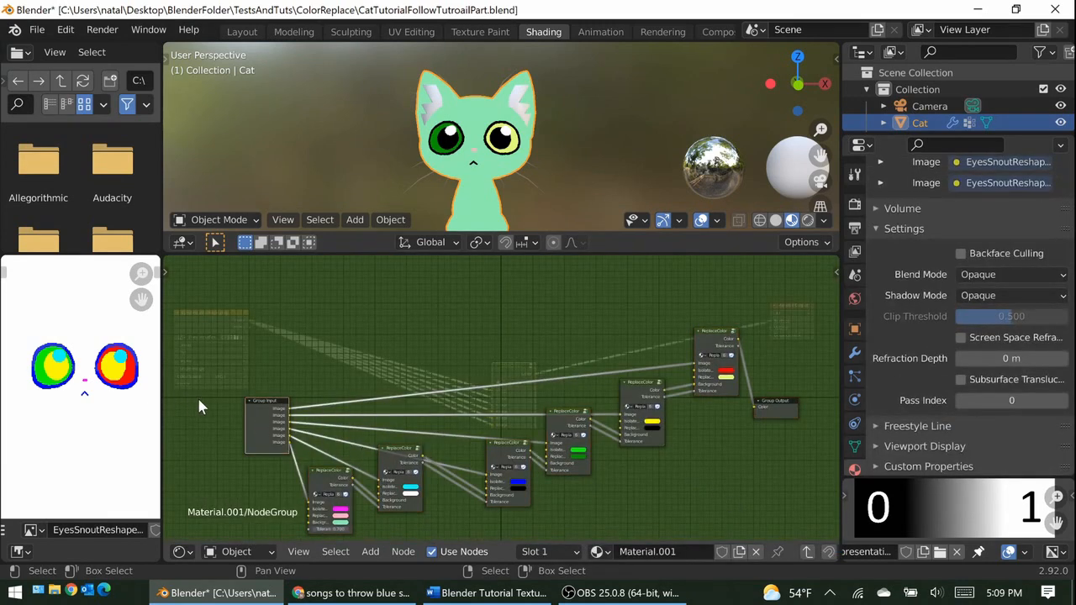
key("Tab")
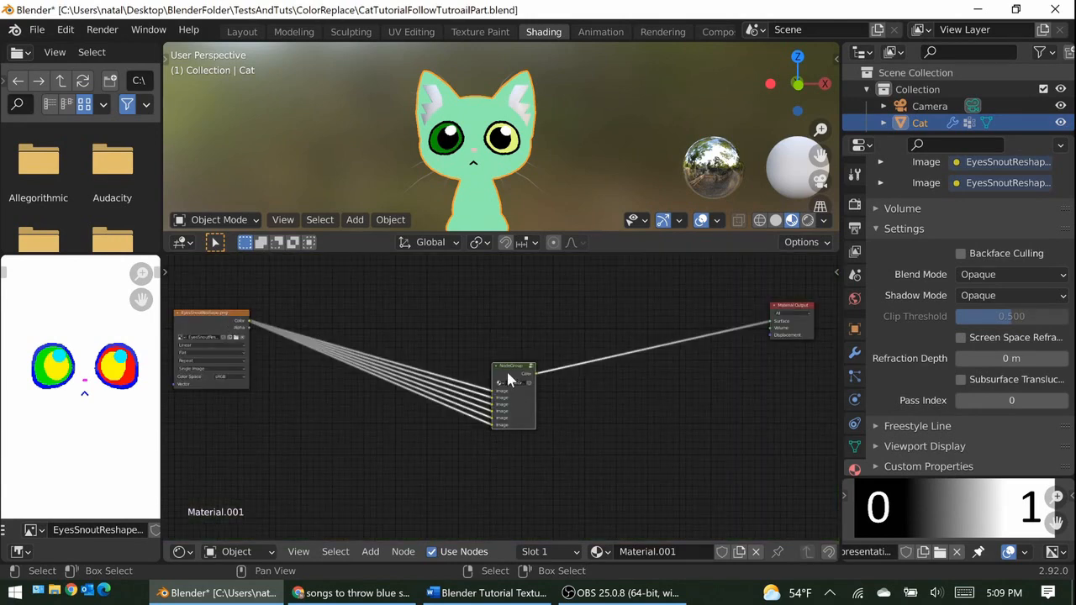
key("Tab")
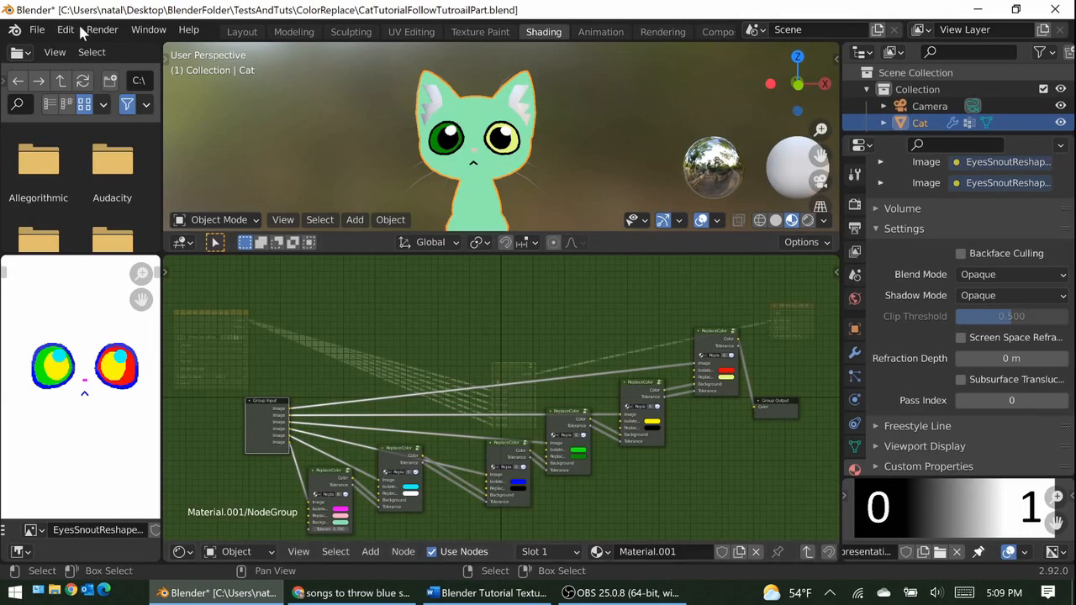
Revert the file to its last saved version to discard the new node group.
left_click(37, 29)
left_click(63, 100)
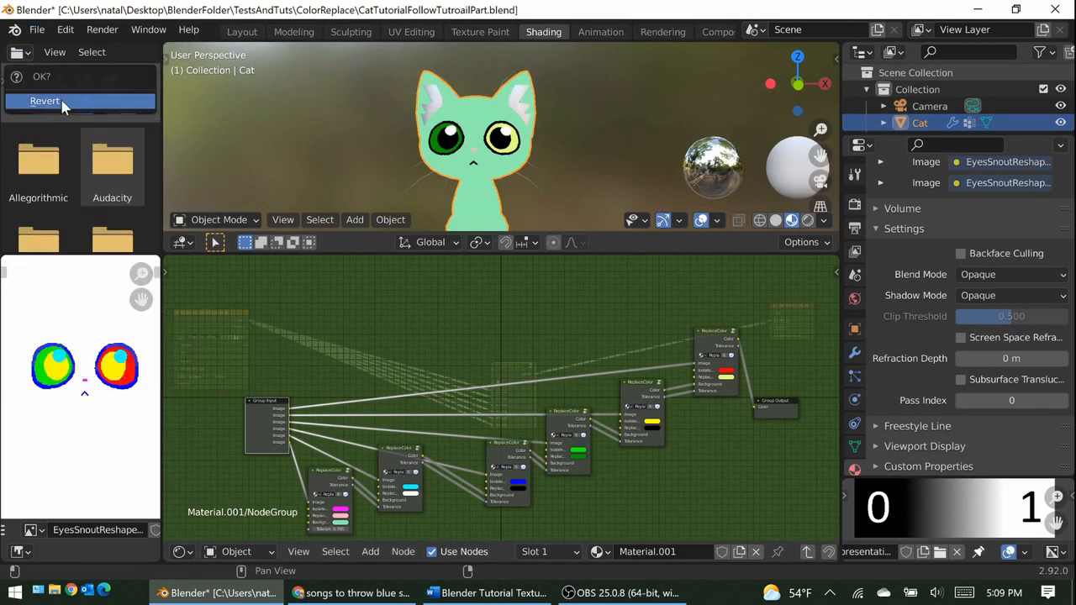
left_click(62, 100)
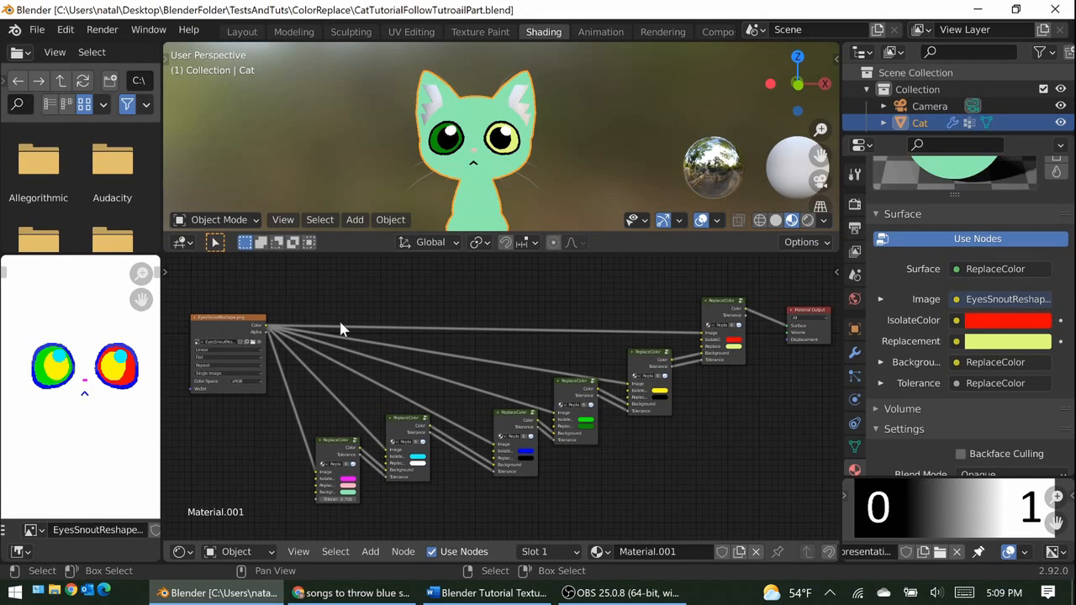
Insert one reroute node across all the links from the image texture's Color output to the ReplaceColor nodes.
middle_click_drag(341, 328, 296, 379, "ctrl")
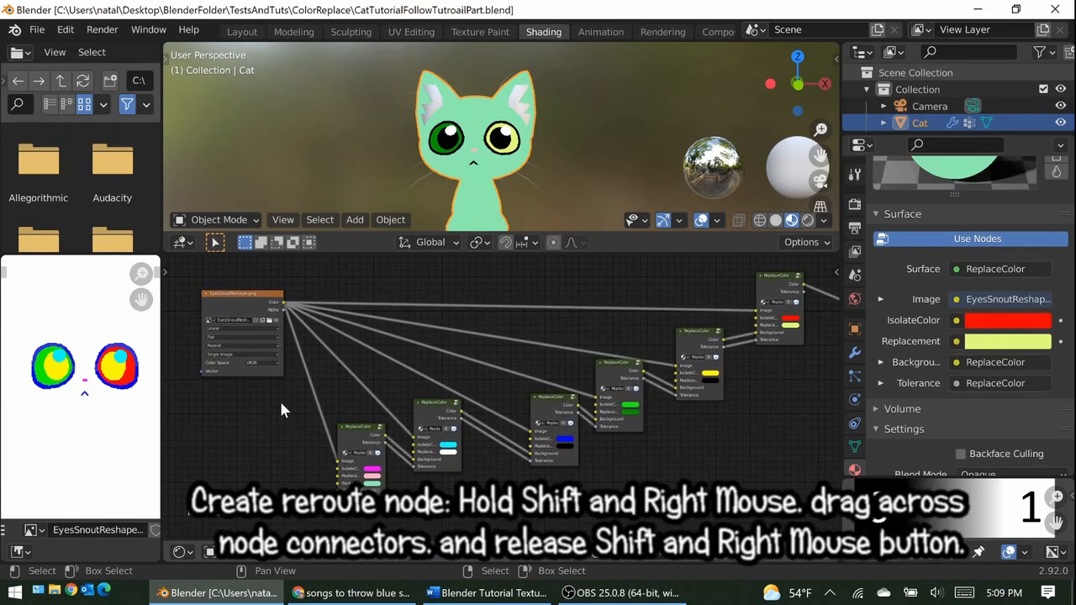
key("shift")
mouse_move(280, 403)
right_mouse_down("shift")
mouse_move(336, 343)
mouse_move(360, 283)
right_mouse_up("shift")
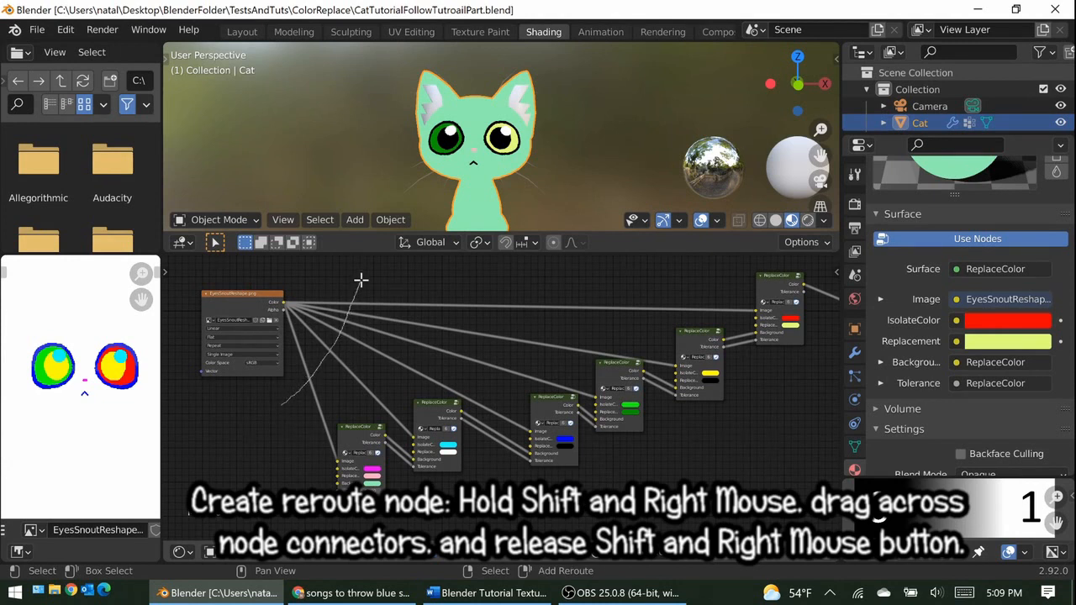
right_click_drag(361, 280, 362, 287, "shift")
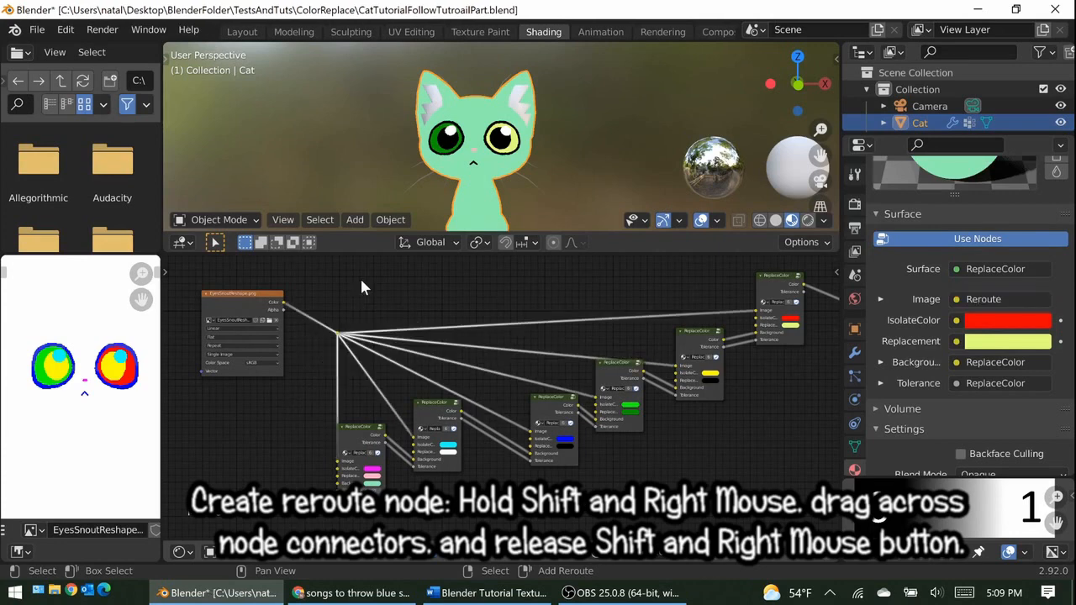
scroll(307, 309, "up", 1)
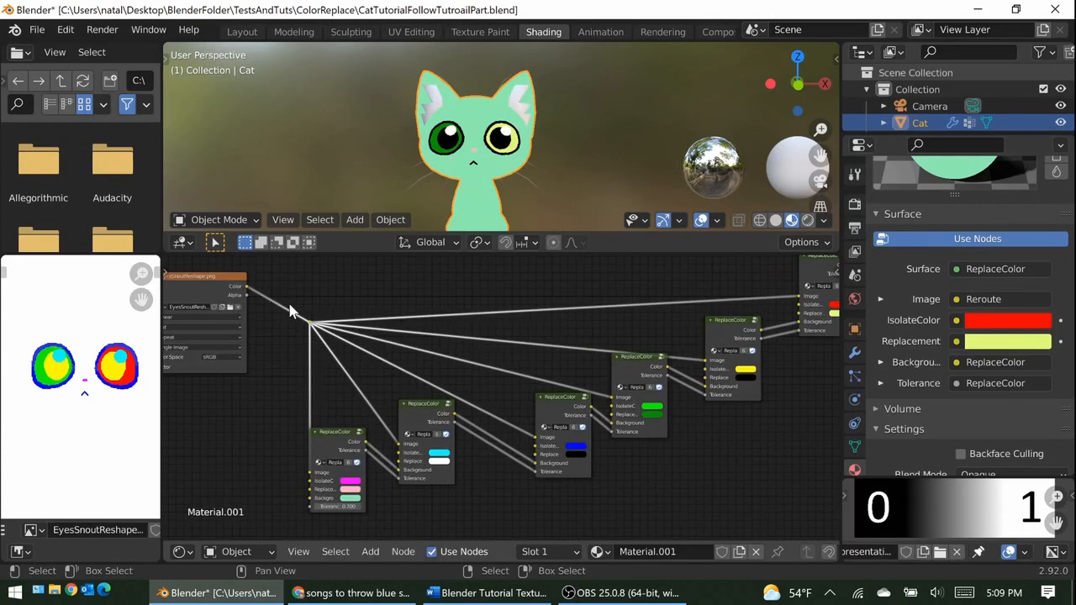
middle_click_drag(254, 296, 315, 309)
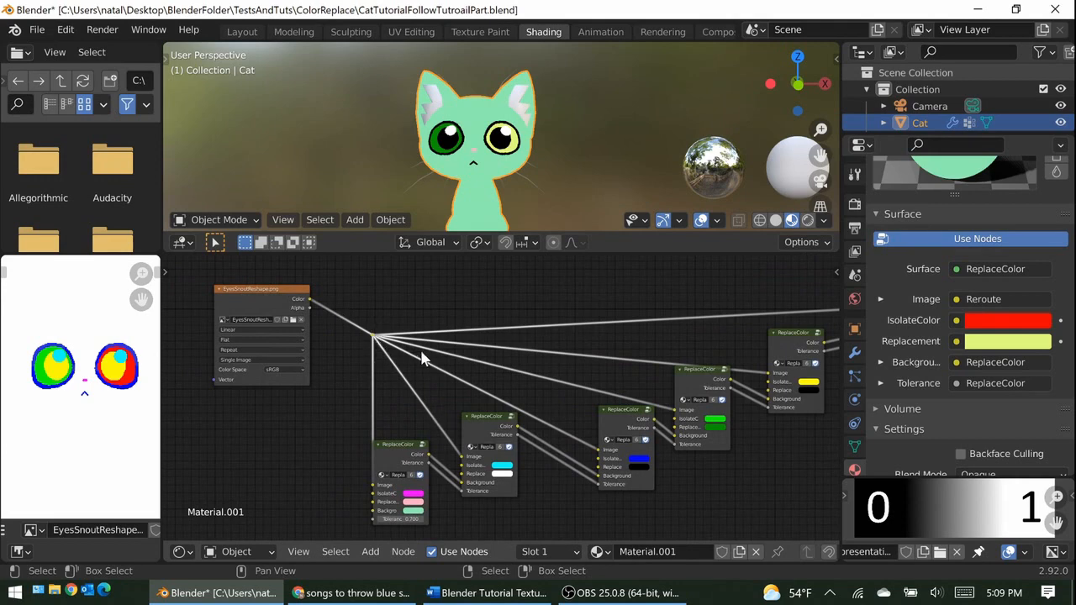
middle_click_drag(661, 311, 539, 322)
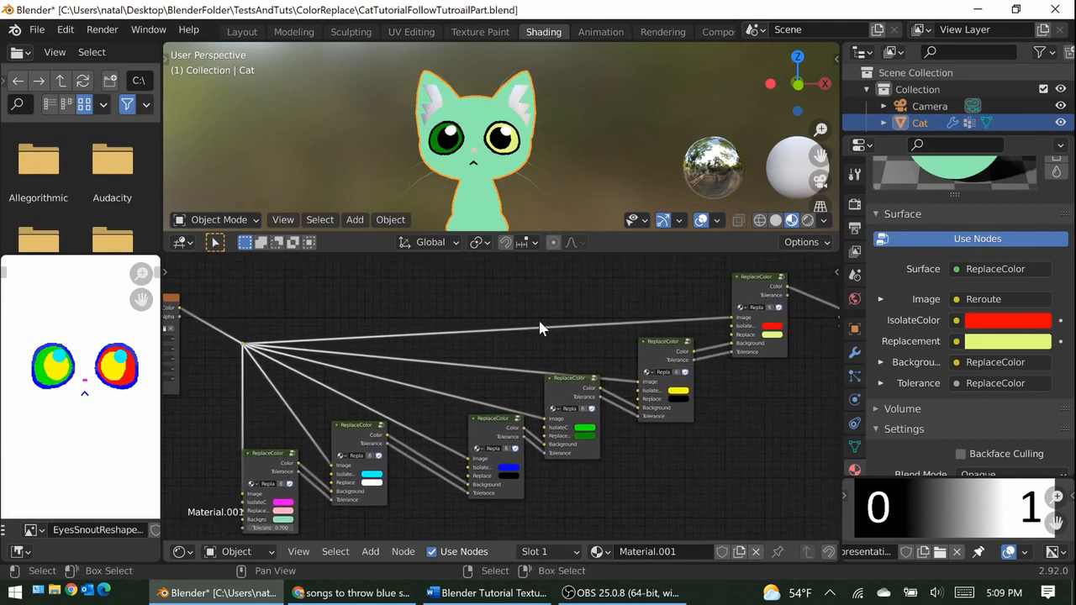
middle_click_drag(224, 342, 408, 322)
scroll(409, 328, "up", 4)
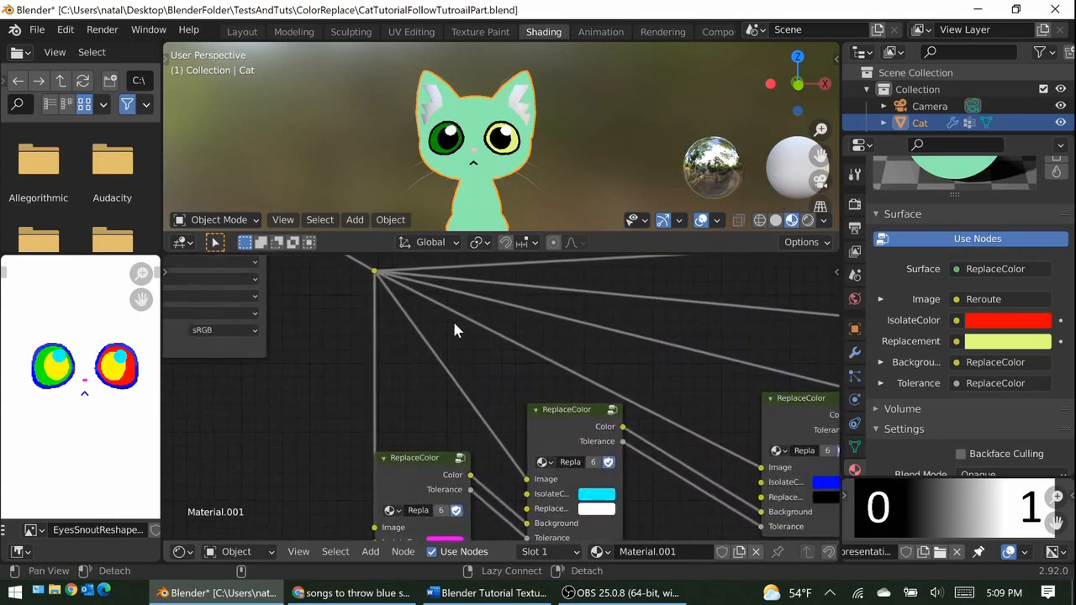
left_click(380, 319)
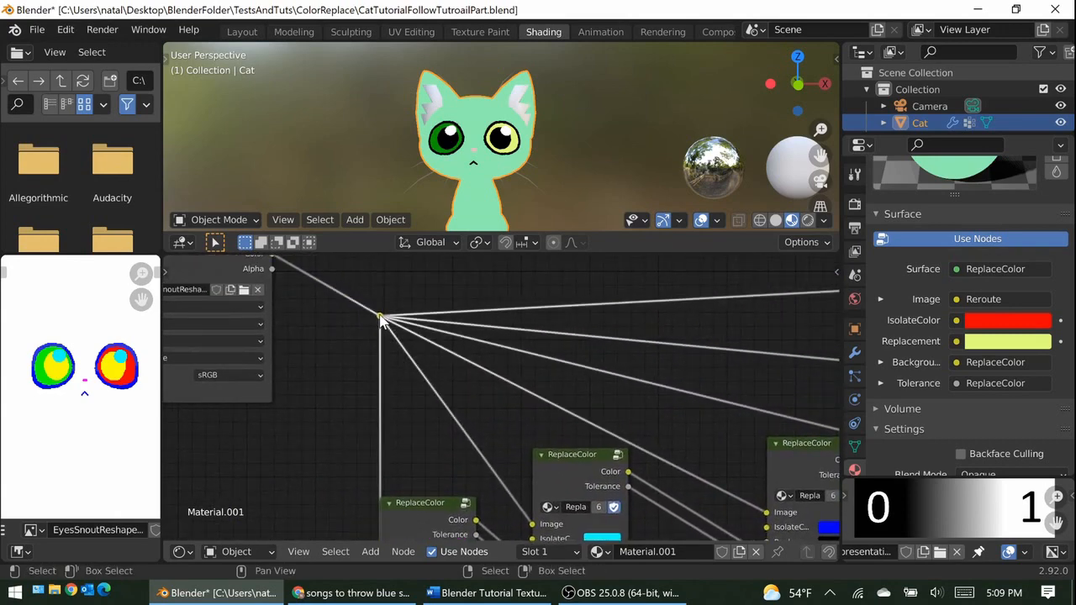
key("g")
right_click(375, 326)
Combine the reroute node and all the ReplaceColor nodes into a new node group, and save the file.
scroll(503, 378, "down", 8)
left_click_drag(624, 462, 437, 460, "alt")
left_click_drag(232, 289, 727, 518)
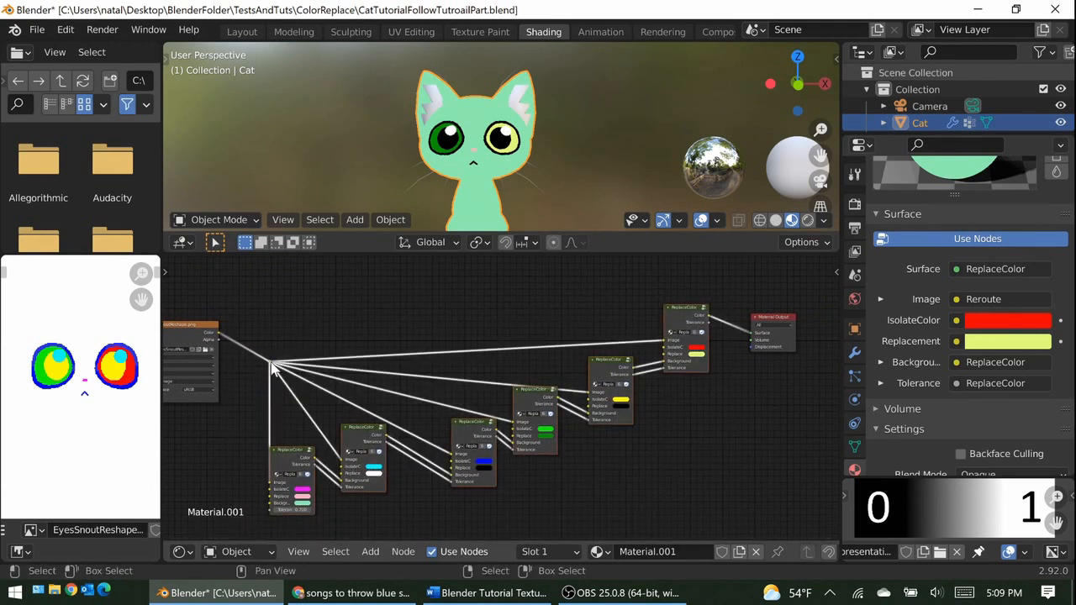
key("shift+a")
mouse_move(419, 354)
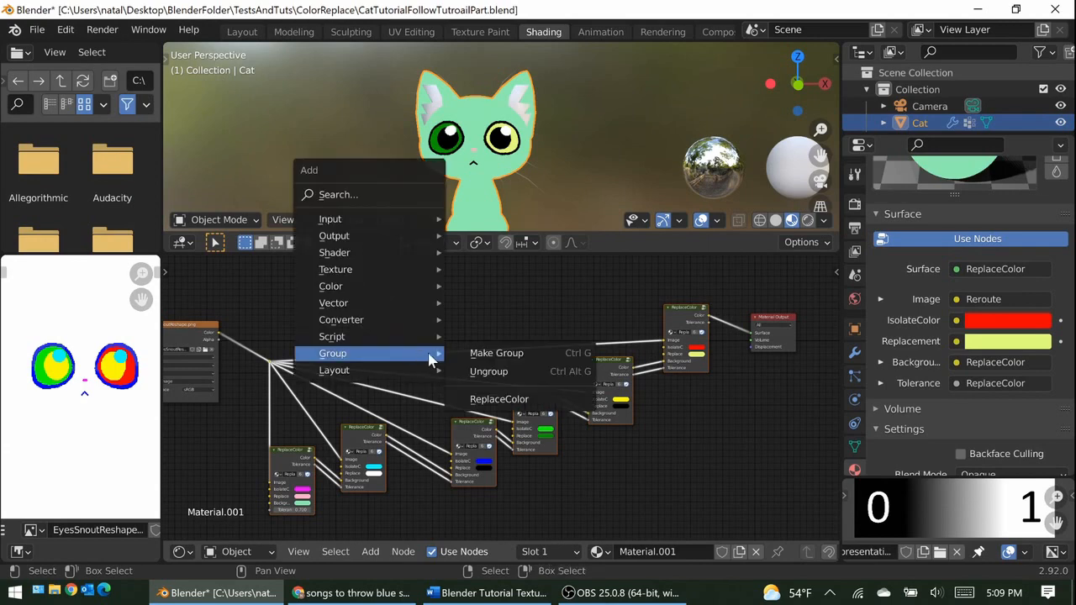
left_click(475, 352)
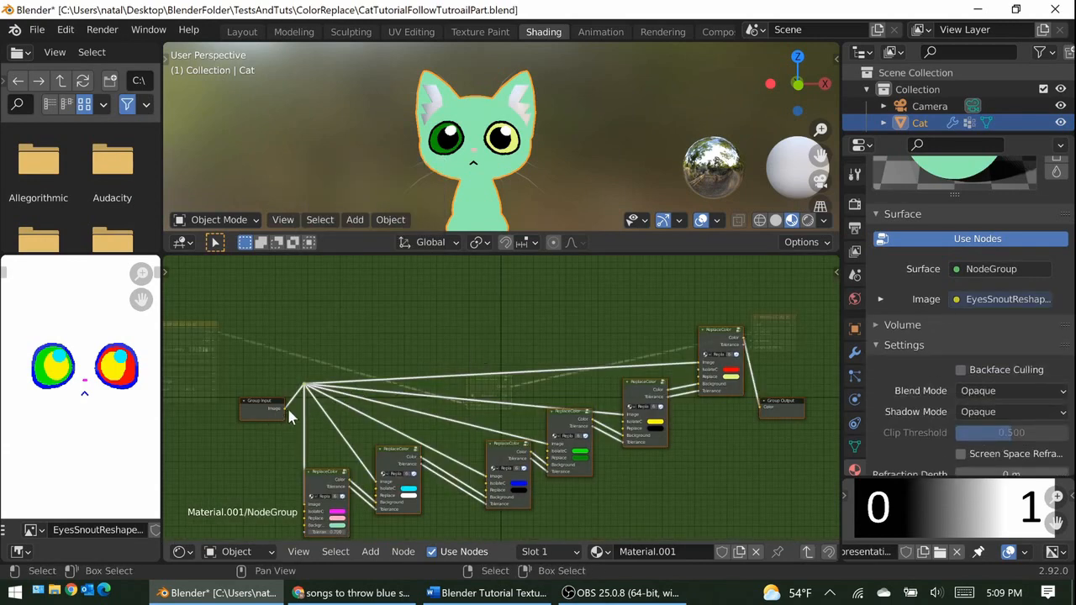
middle_click_drag(283, 407, 347, 320)
key("g")
right_click(346, 323)
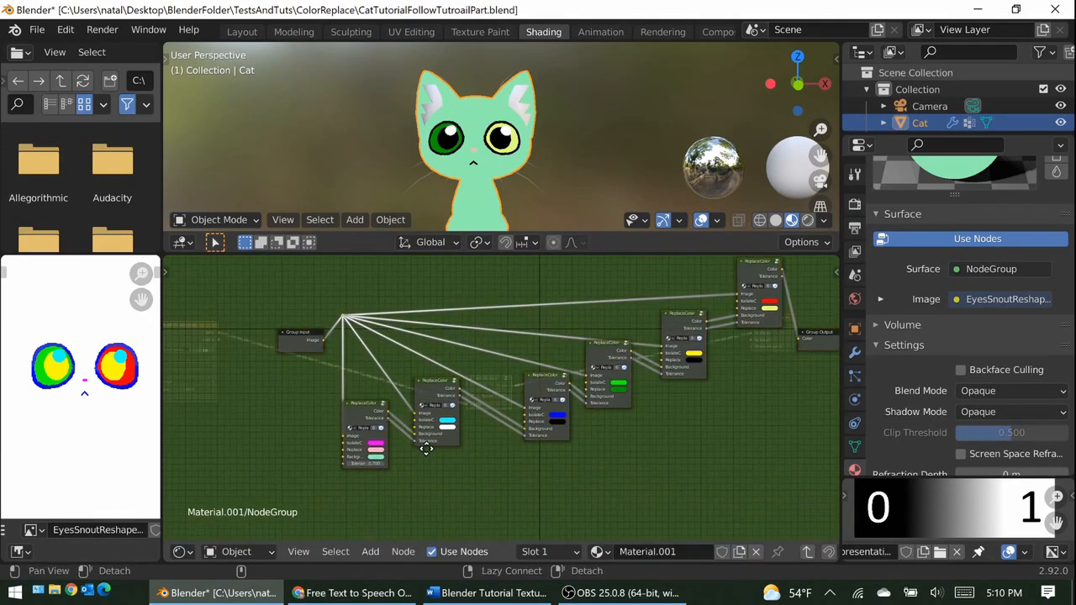
middle_click_drag(428, 450, 393, 466)
key("ctrl+s")
Move the Group Input node away from the reroute to make room ahead of the ReplaceColor chain.
scroll(295, 370, "up", 2)
left_click_drag(295, 355, 412, 335, "alt")
scroll(378, 337, "up", 2)
left_click_drag(324, 313, 185, 385)
Expose the magenta ReplaceColor node's Replacement as a new group input and name it Nose.
left_click_drag(263, 388, 331, 342, "alt")
scroll(357, 343, "up", 1)
left_click_drag(282, 365, 453, 436)
key("n")
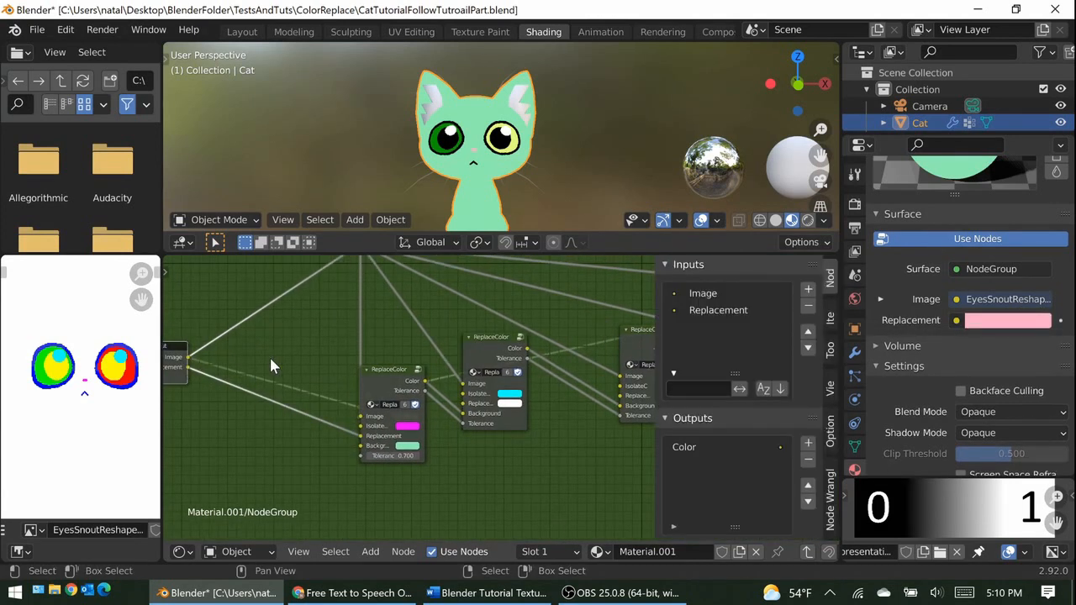
left_click(716, 311)
left_click(753, 412)
type("Nose")
key("Return")
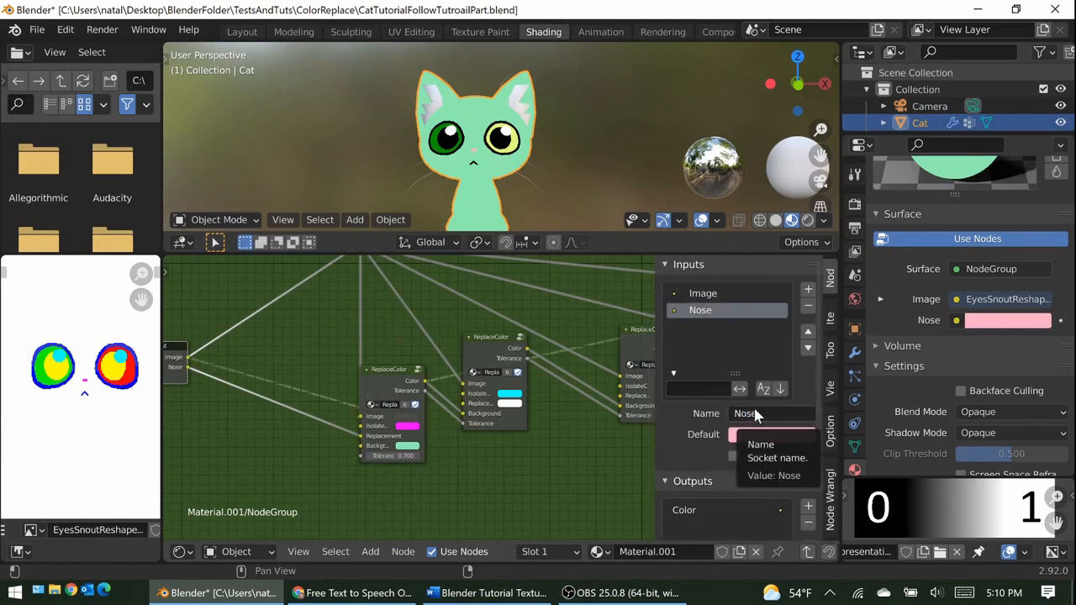
key("n")
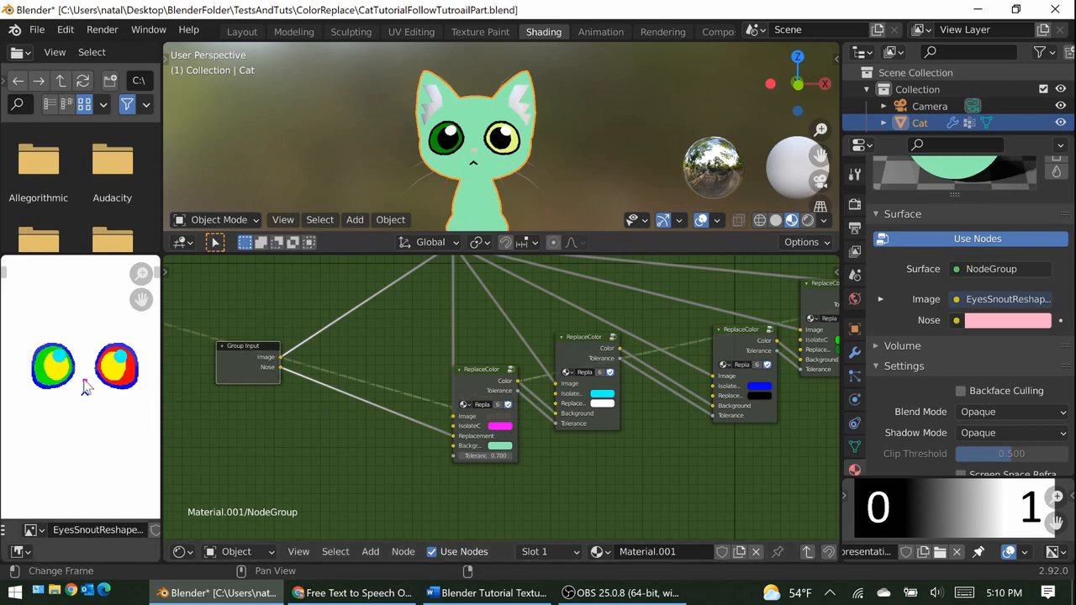
Expose the cyan ReplaceColor node's Replacement as a new group input and name it Eye White.
left_click_drag(280, 377, 556, 403)
key("n")
left_click(720, 327)
double_click(771, 413)
type("Eye White")
key("Return")
key("n")
Expose the blue ReplaceColor node's Replacement as a new group input and name it Details.
scroll(603, 402, "down", 3)
middle_click_drag(603, 402, 471, 398)
left_click_drag(216, 387, 558, 394)
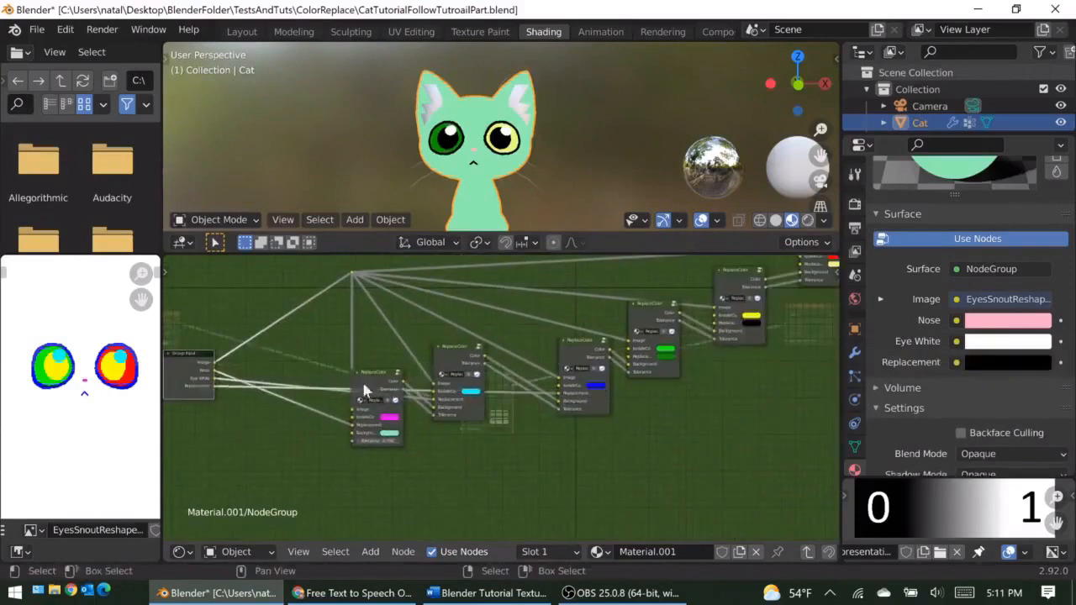
key("n")
left_click(763, 344)
double_click(770, 414)
type("Details")
key("Return")
key("n")
Expose the green ReplaceColor node's Replacement as a new group input and name it Eye.R.
left_click_drag(213, 392, 626, 357)
key("n")
left_click(719, 360)
double_click(770, 414)
type("Eye.R")
key("Return")
key("n")
left_click_drag(214, 401, 660, 322)
key("n")
key("n")
key("ctrl+z")
Expose the yellow ReplaceColor node's Replacement as a new group input named Pupils, and save the file.
left_click_drag(215, 402, 713, 323)
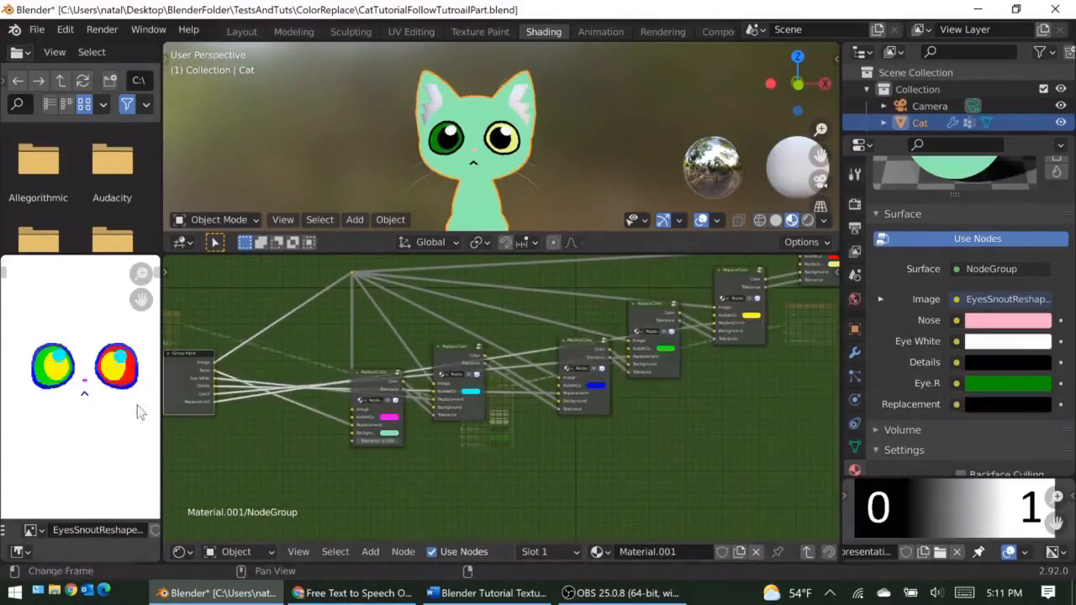
key("n")
scroll(688, 309, "down", 1)
left_click(707, 326)
double_click(769, 380)
type("Pupils")
key("Return")
key("n")
key("ctrl+s")
Expose the red ReplaceColor node's Replacement as a new group input and name it Eye.L.
left_click_drag(249, 425, 641, 370)
key("n")
double_click(769, 380)
type("Eye.L")
key("Return")
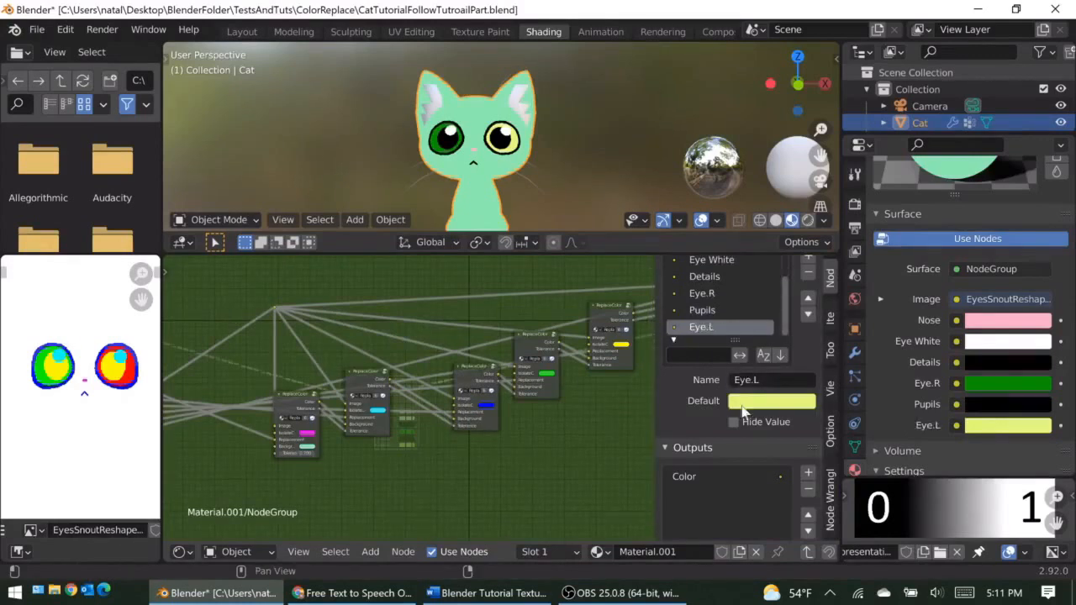
Reorder the group inputs so that Eye.L sits directly above Eye.R, and save the file.
scroll(739, 366, "up", 1)
left_click(808, 335)
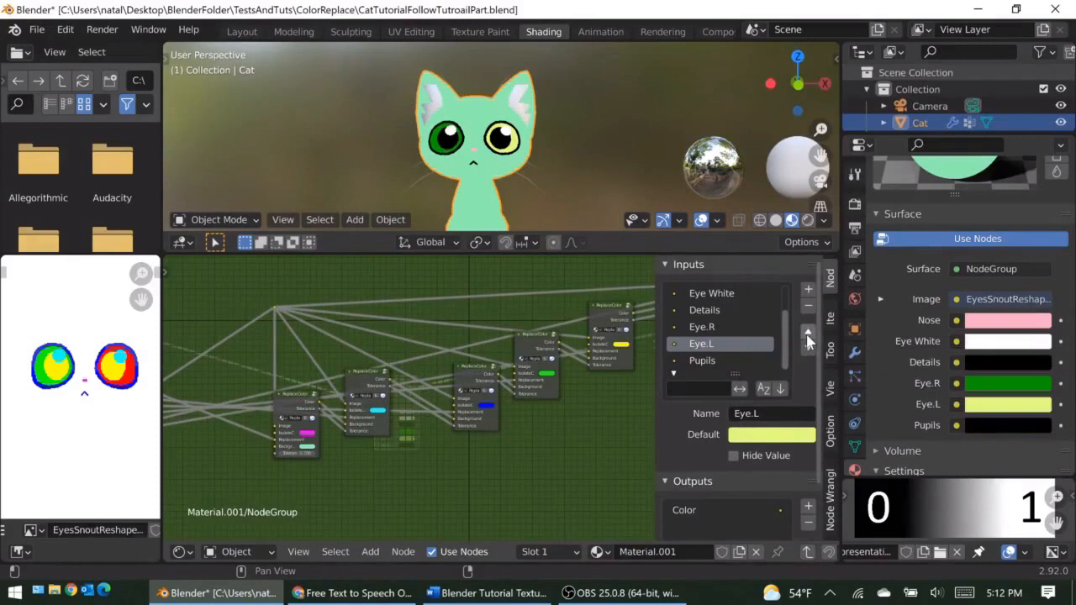
left_click(808, 335)
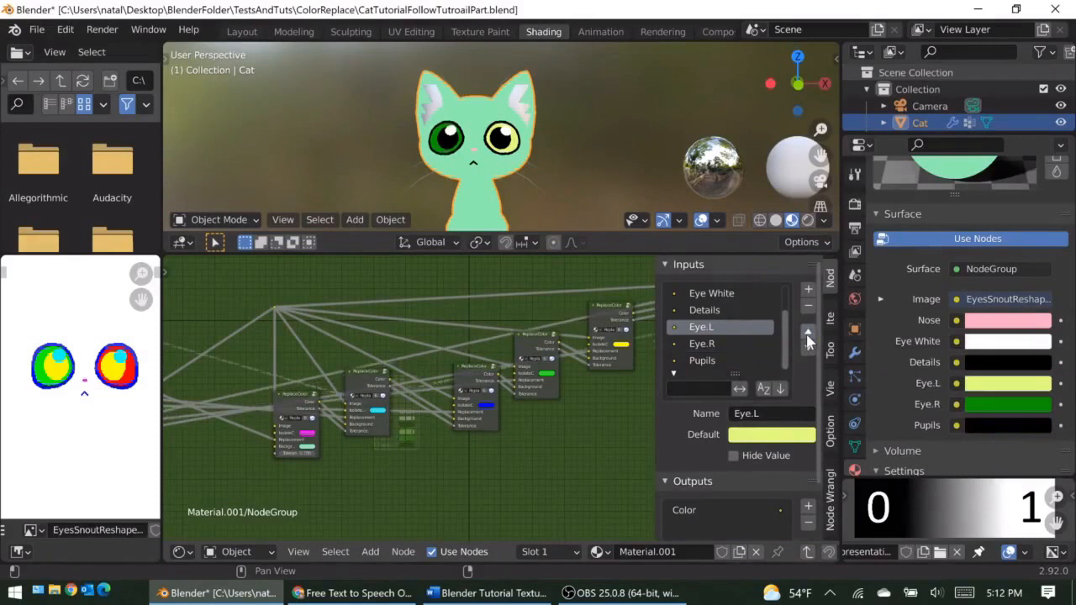
key("n")
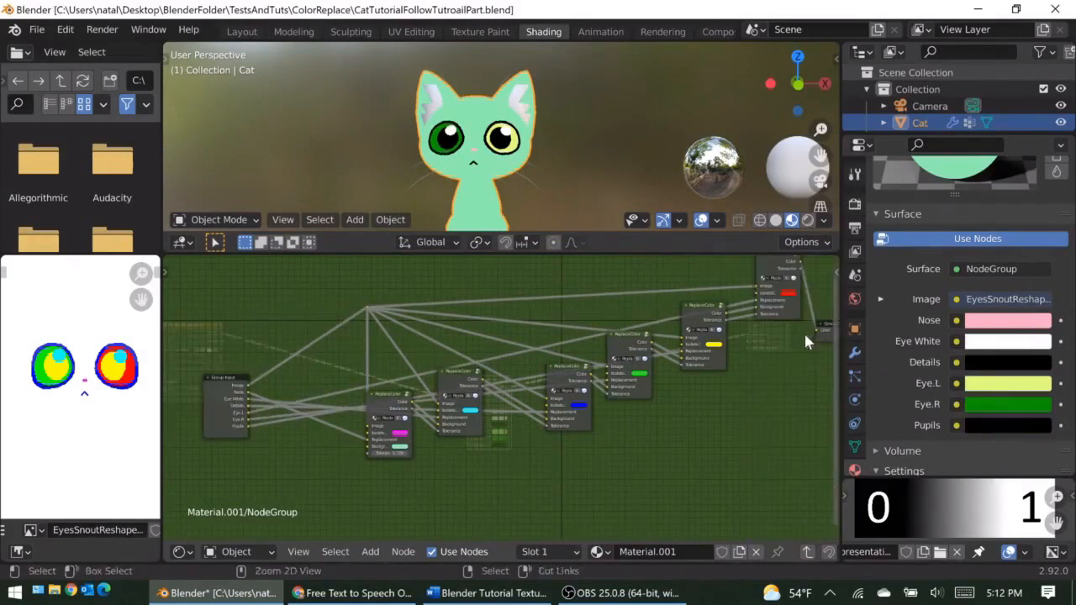
key("ctrl+s")
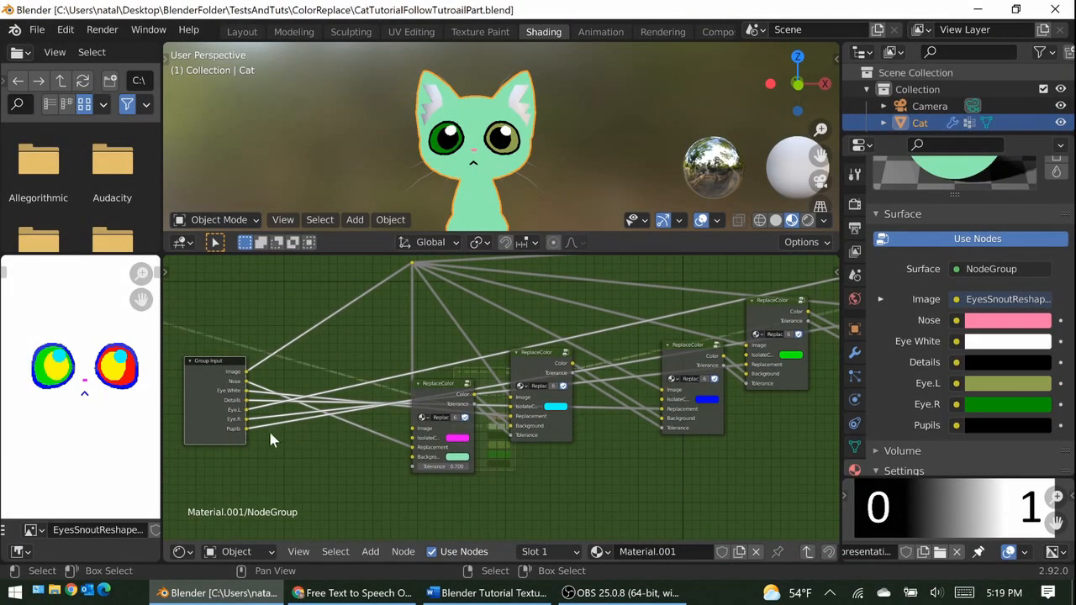
Expose the magenta ReplaceColor node's Background as a new group input and name it Other.
left_click_drag(245, 431, 216, 388)
key("n")
scroll(705, 348, "down", 1)
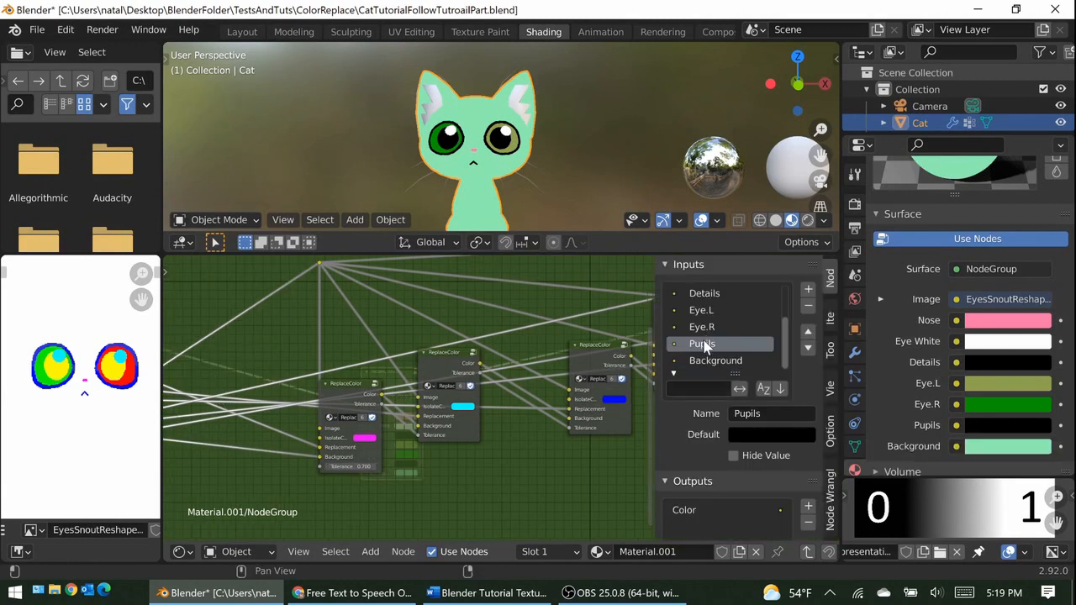
left_click(706, 362)
double_click(752, 414)
type("Other")
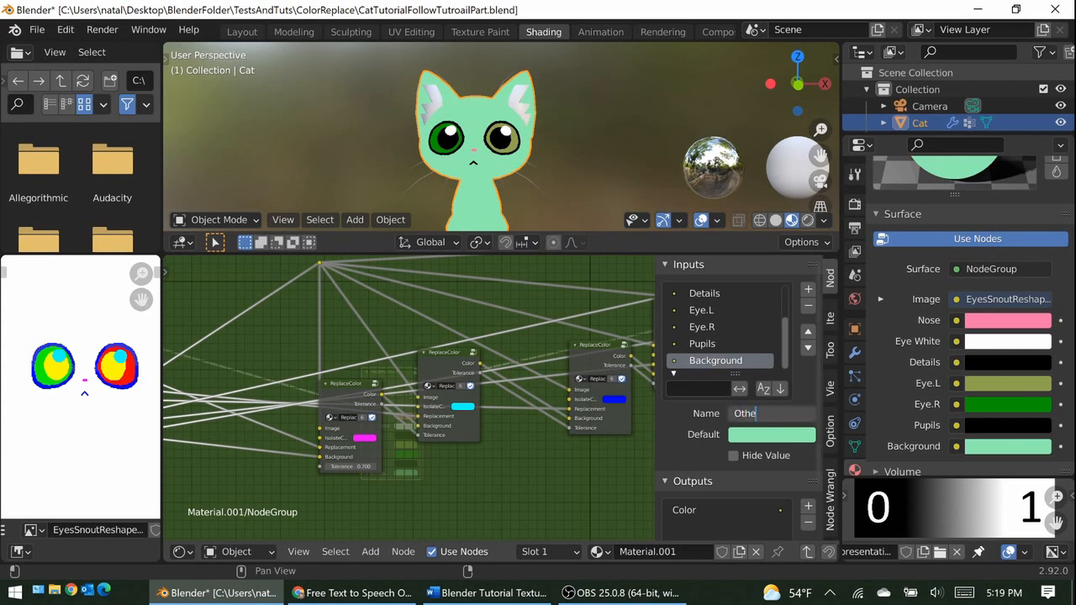
key("Return")
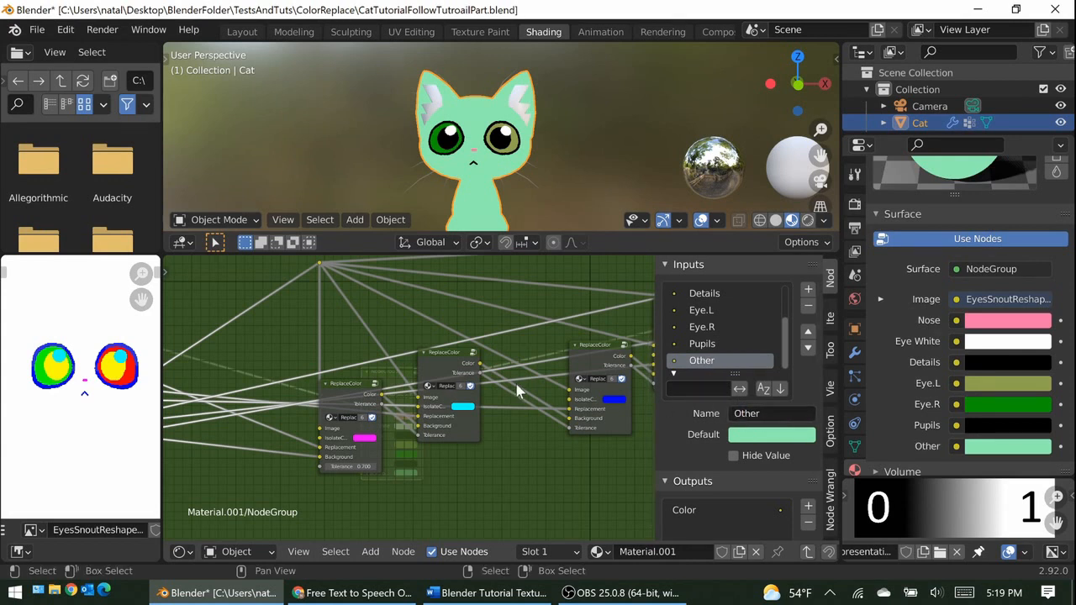
key("n")
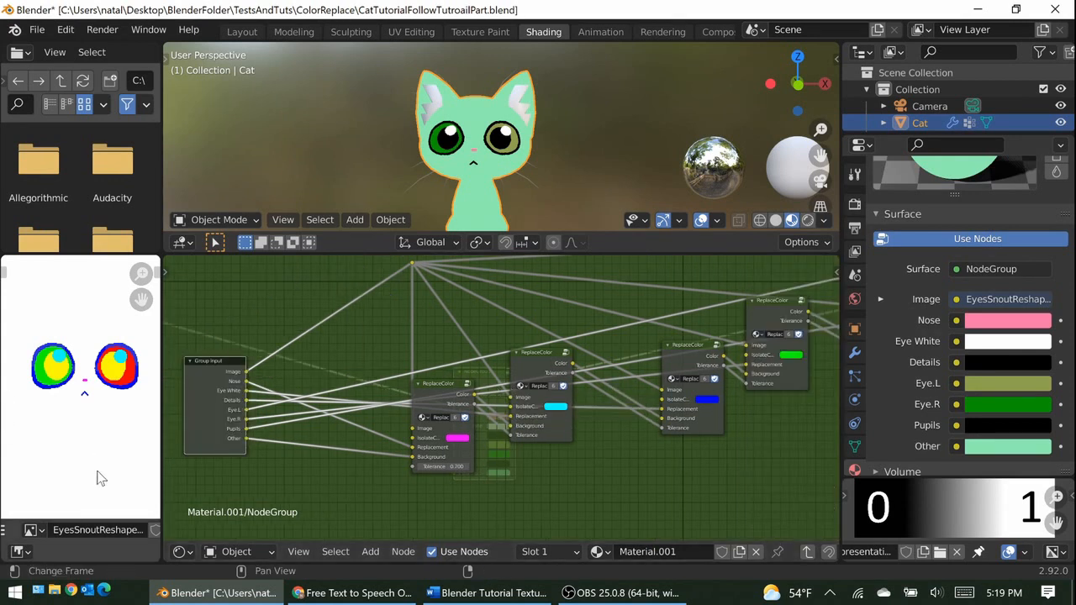
mouse_move(631, 440)
middle_mouse_down()
mouse_move(514, 450)
mouse_move(351, 488)
mouse_move(528, 429)
mouse_move(630, 413)
mouse_move(634, 422)
middle_mouse_up()
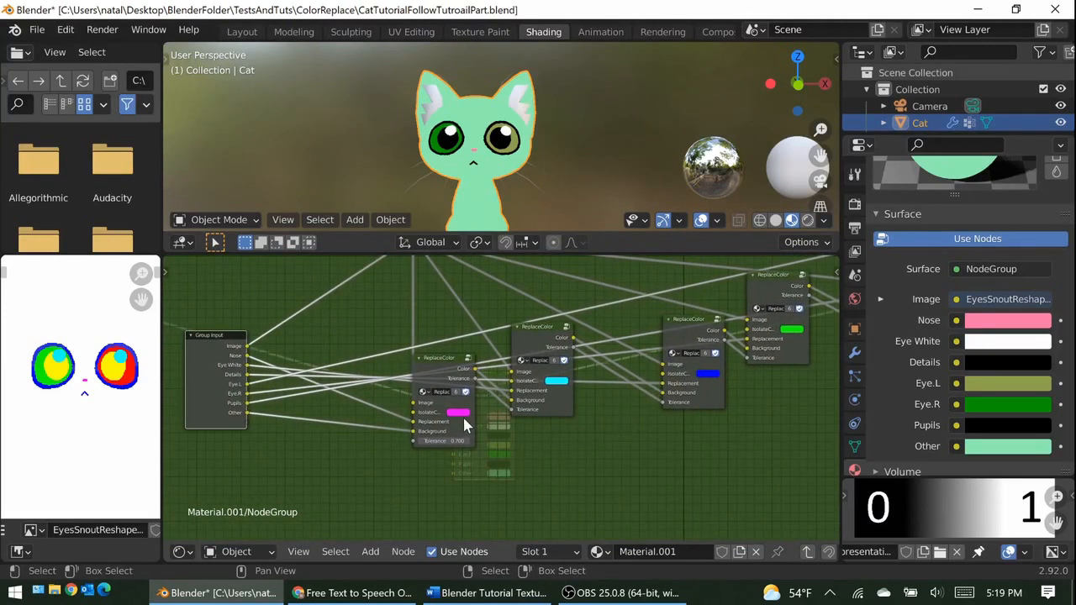
mouse_move(282, 467)
middle_mouse_down()
mouse_move(333, 454)
mouse_move(286, 420)
middle_mouse_up()
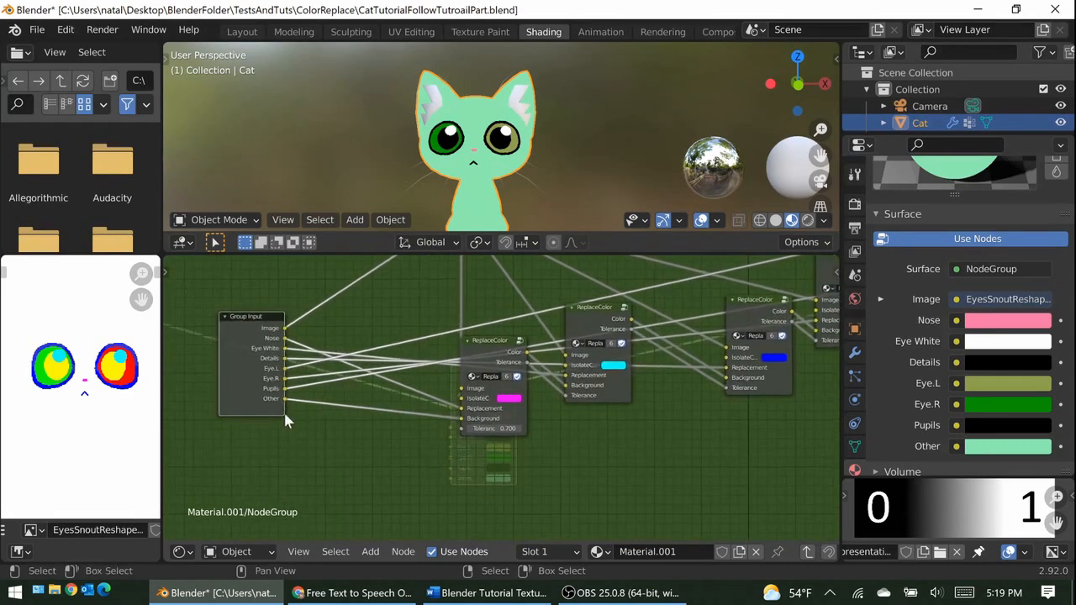
Expose the magenta ReplaceColor node's Tolerance as a new group input and leave the node group.
left_click_drag(286, 412, 468, 431)
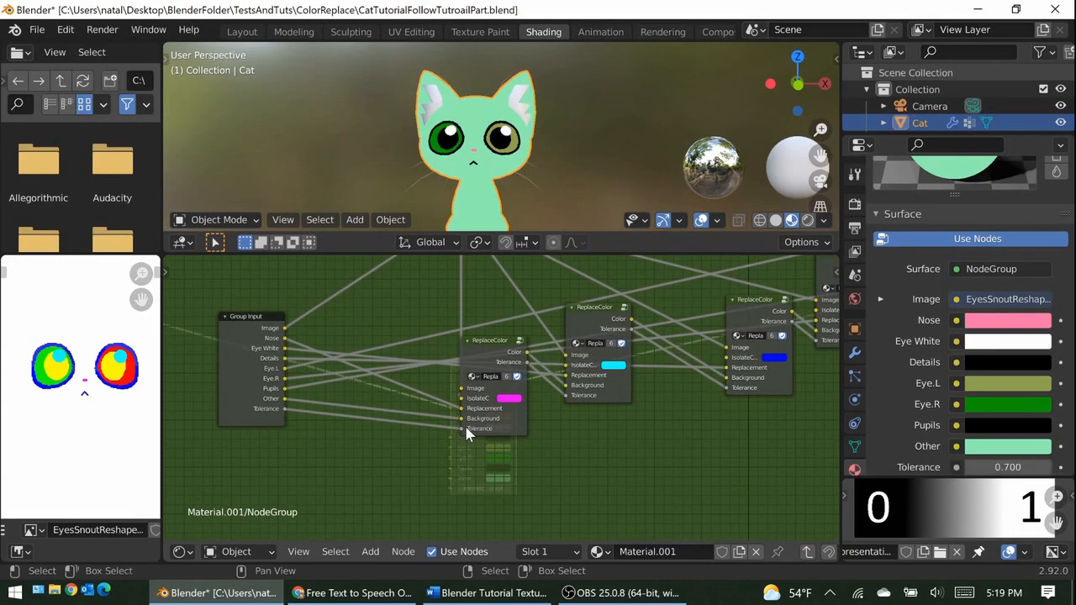
left_click(254, 327)
key("Tab")
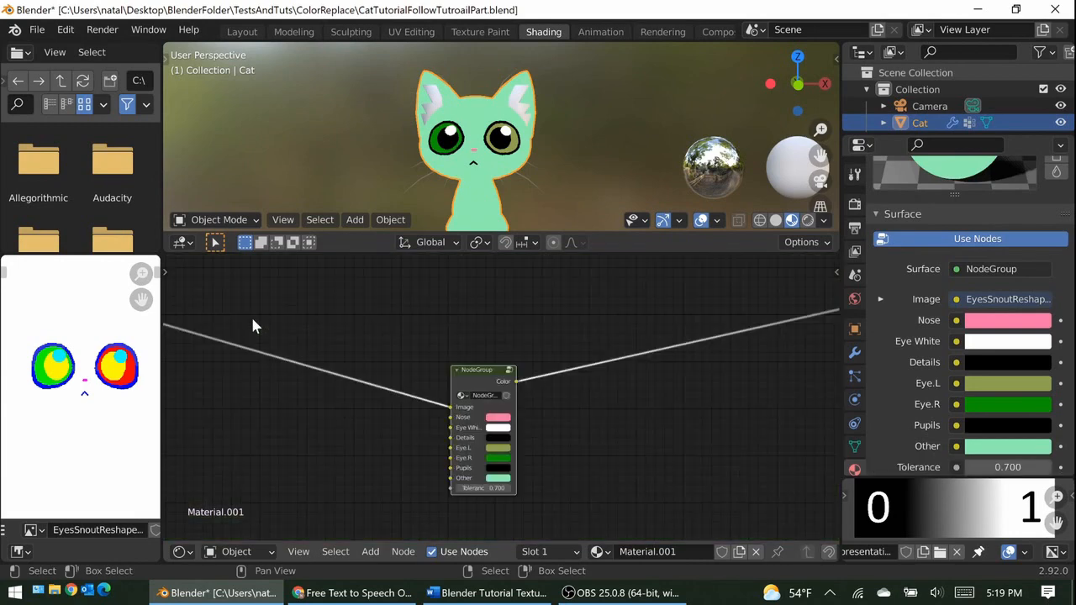
Rename the node group as CatFacialDetails and save the file.
left_click(485, 396)
type("Cat")
type("FacialDet")
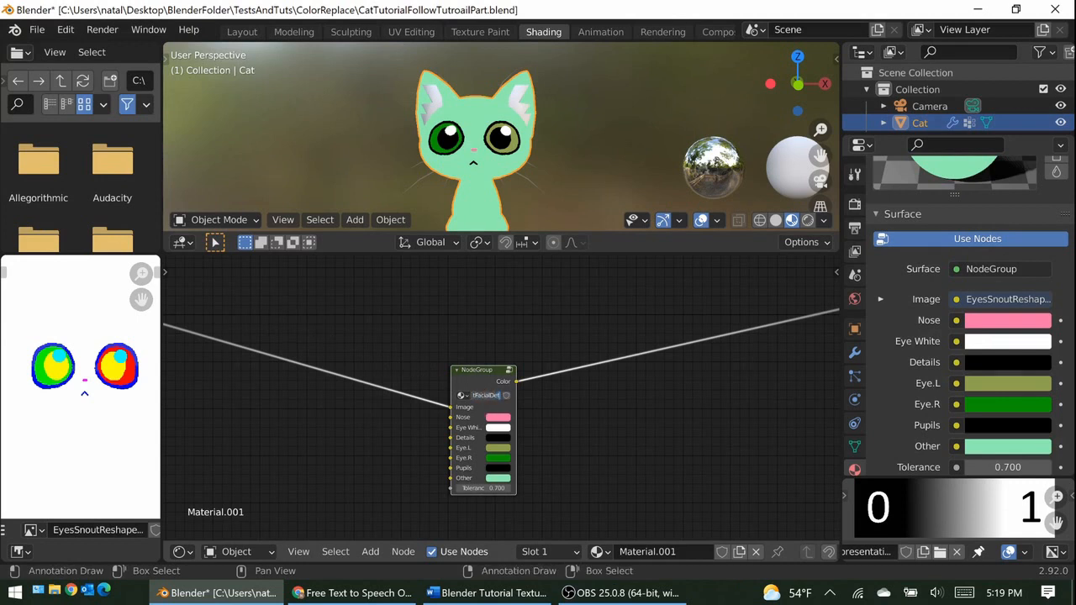
type("ails")
key("Return")
key("ctrl+s")
Enable Fake User for the CatFacialDetails node group so it is kept even without users.
scroll(499, 405, "up", 1)
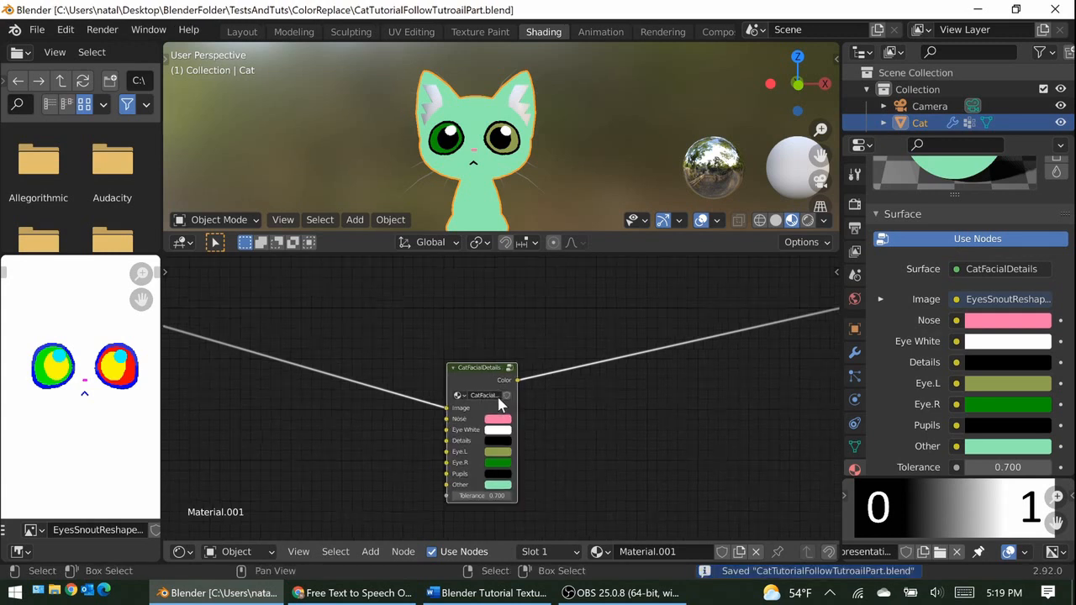
scroll(499, 405, "up", 2)
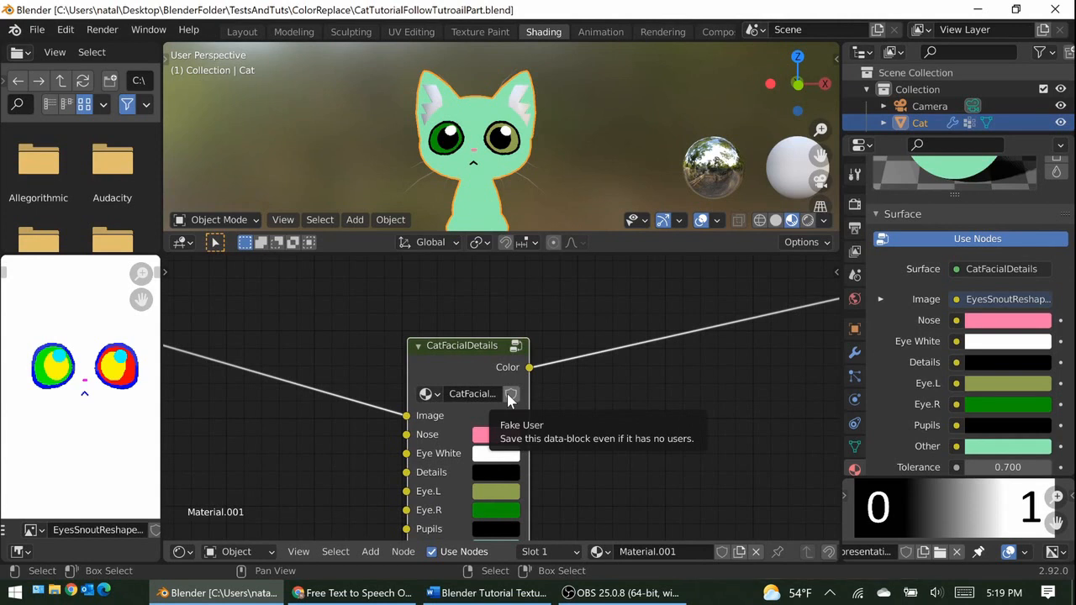
left_click(511, 394)
scroll(521, 412, "down", 2)
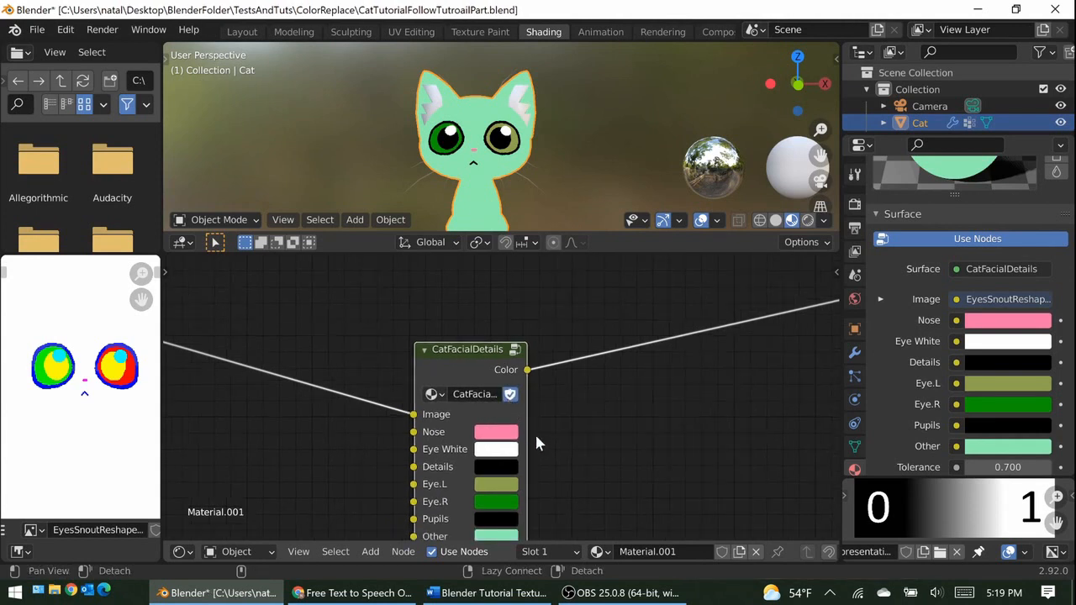
Recolour the Nose input light violet and the Eye White input pale pink with hue 0.960 and saturation 0.422, and open the Eye.L colour.
left_click(1009, 320)
left_click(997, 144)
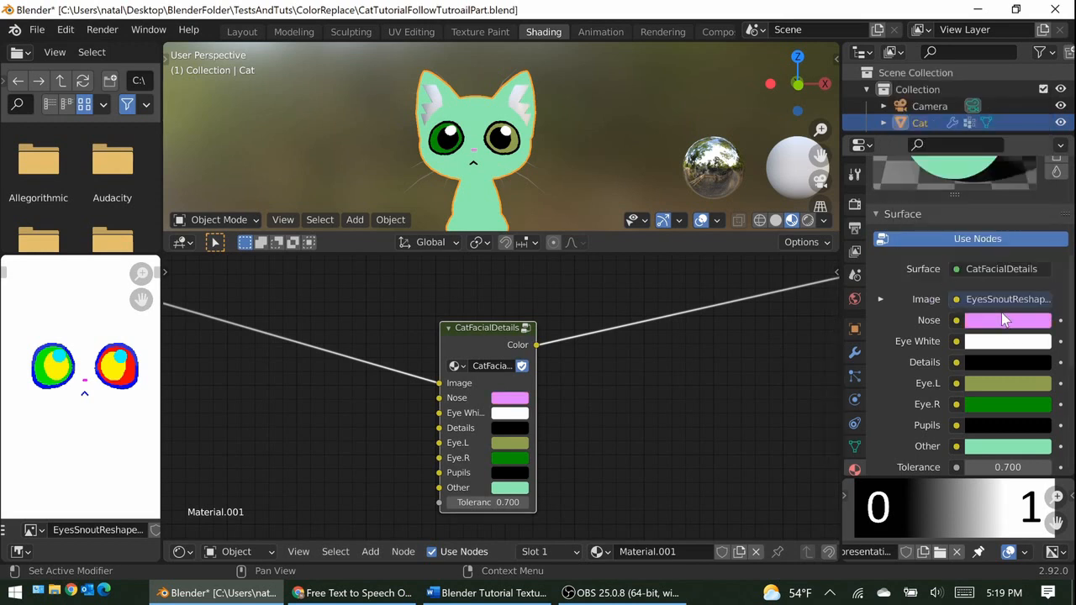
left_click(979, 341)
left_click(967, 175)
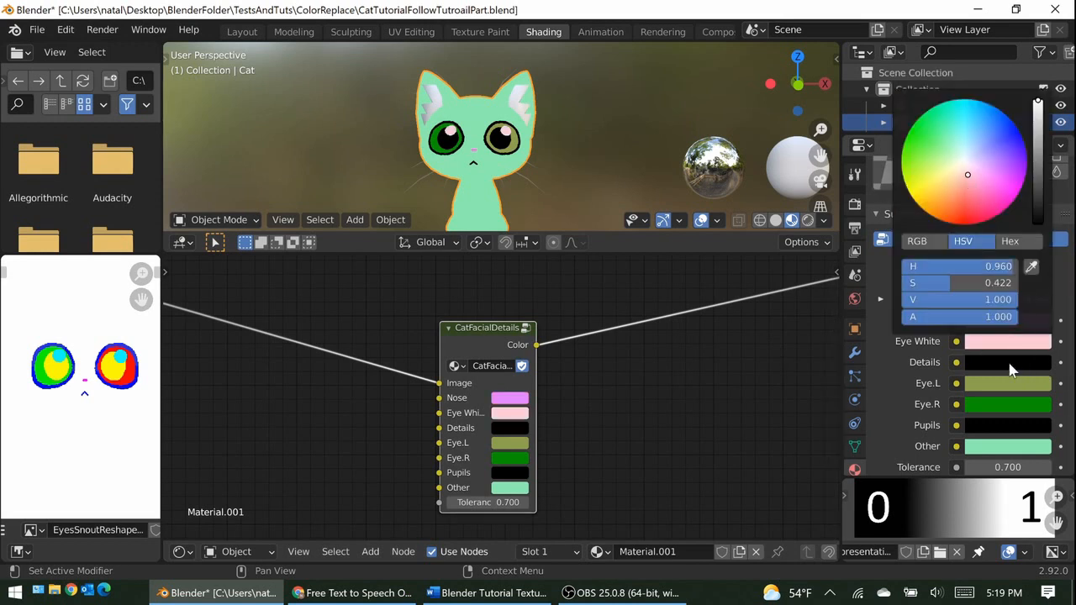
left_click(978, 381)
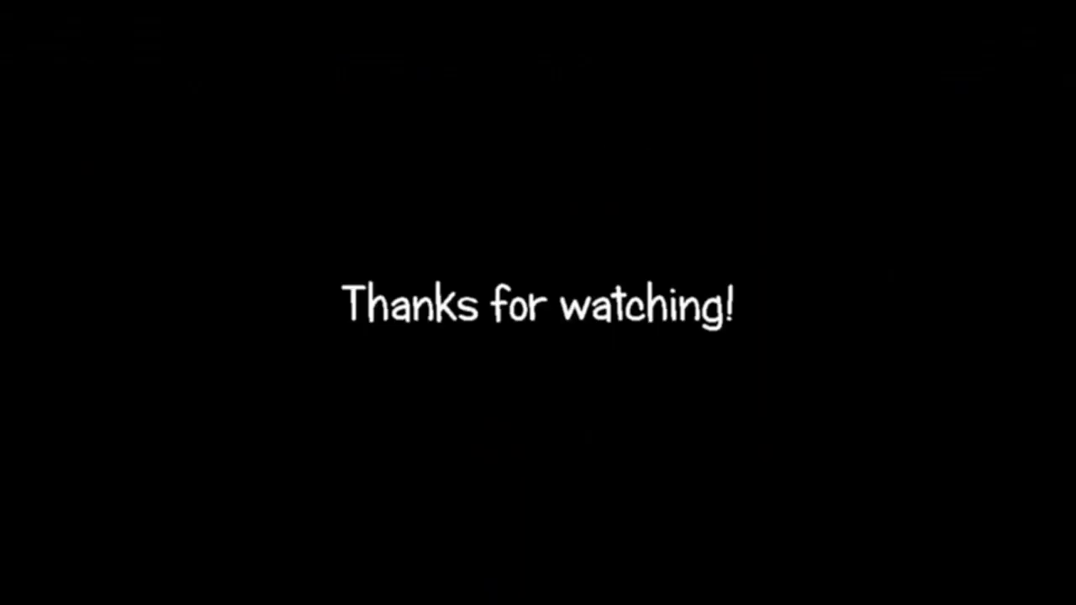